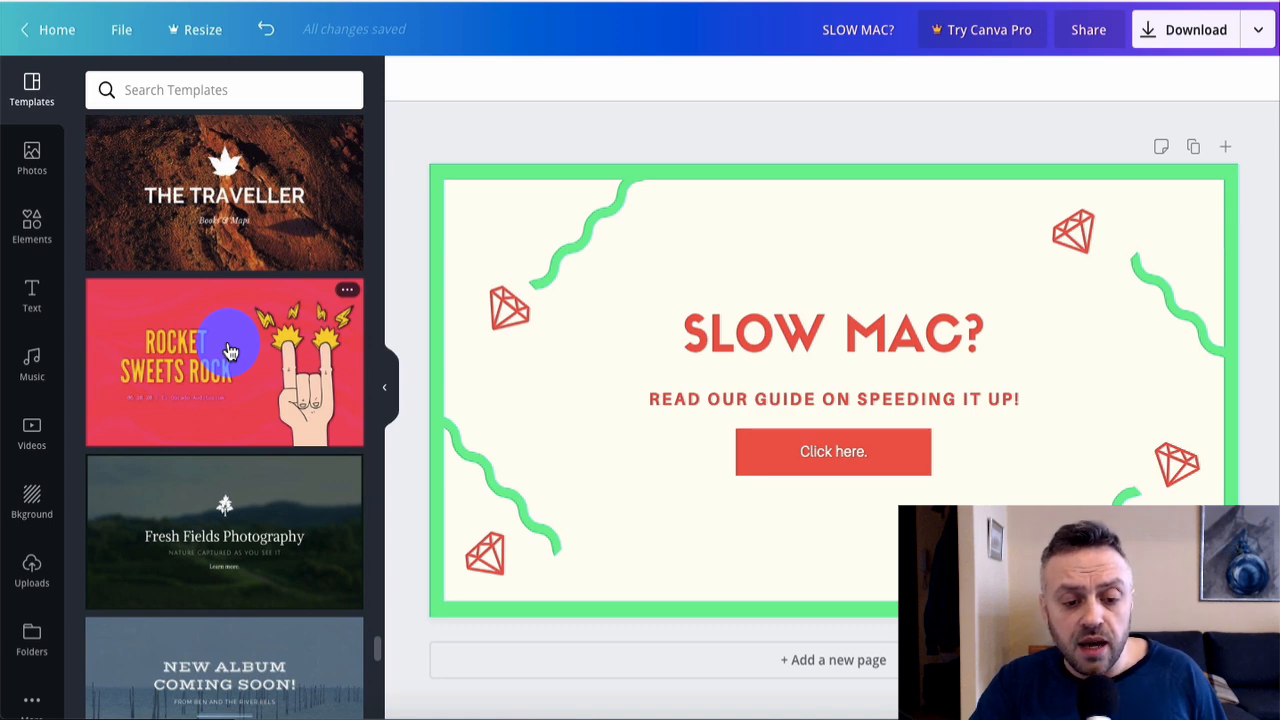
Step: Apply the Rocket Sweets Rock template to the banner and check its download options
{"action": "left_click", "coordinate": [230, 351]}
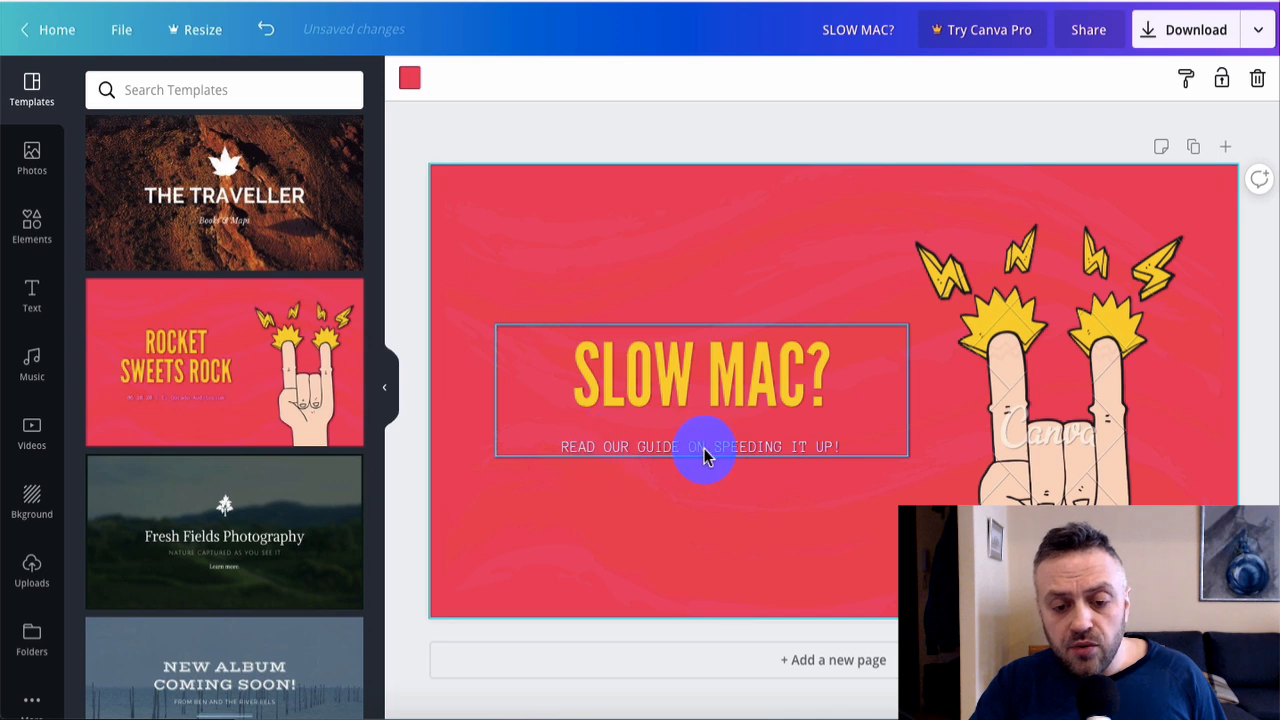
{"action": "left_click", "coordinate": [799, 119]}
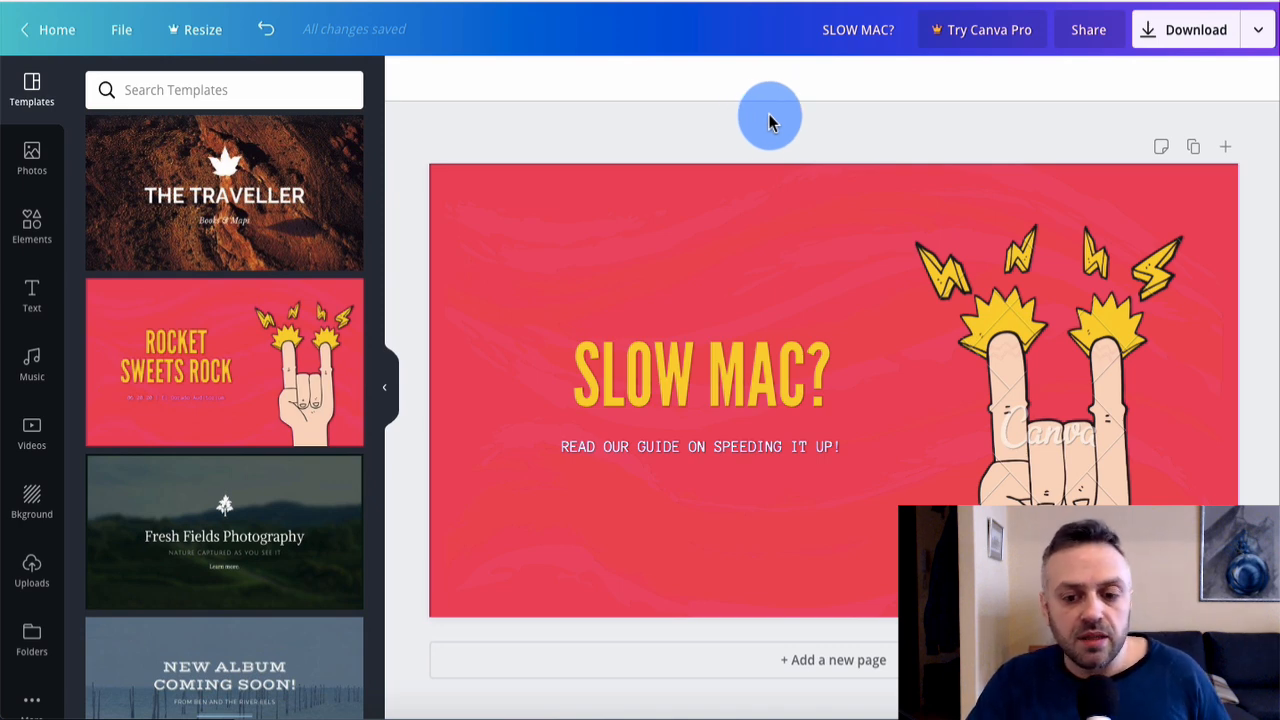
{"action": "left_click", "coordinate": [1200, 40]}
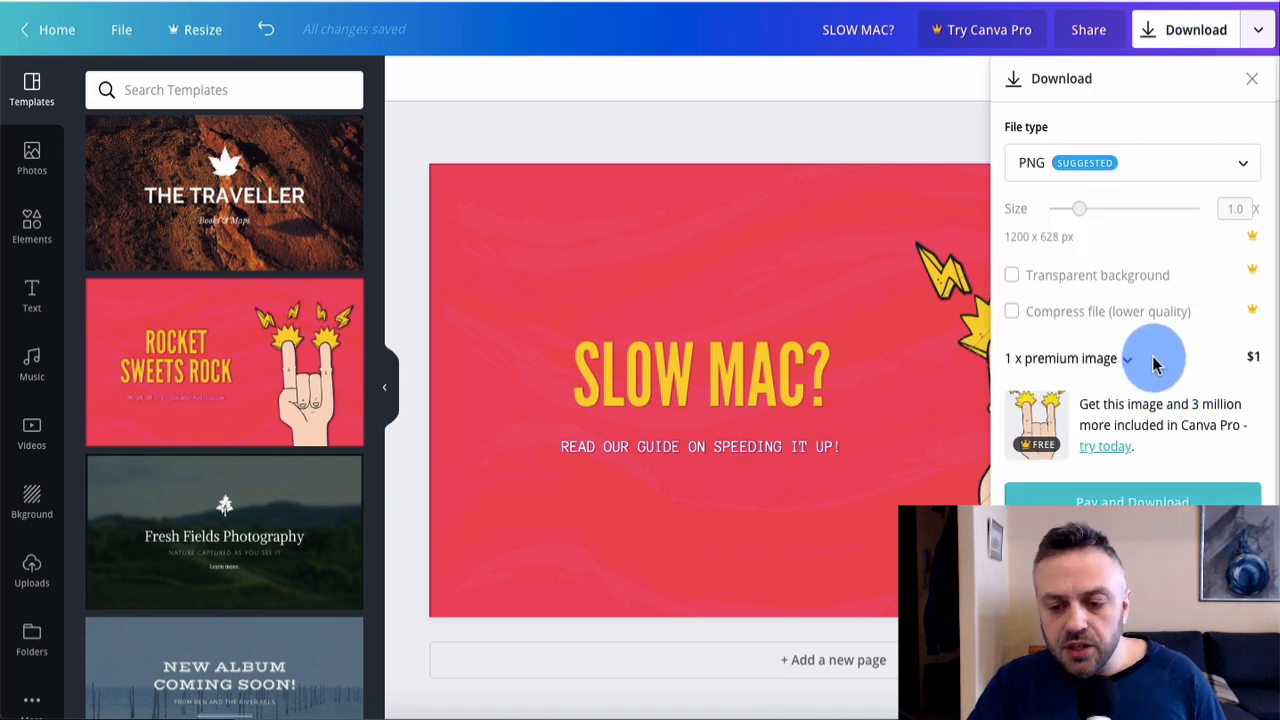
{"action": "left_click", "coordinate": [846, 118]}
Step: Apply the Recycled Pine & Oak template to the banner
{"action": "scroll", "coordinate": [271, 243], "scroll_direction": "down", "scroll_amount": 7}
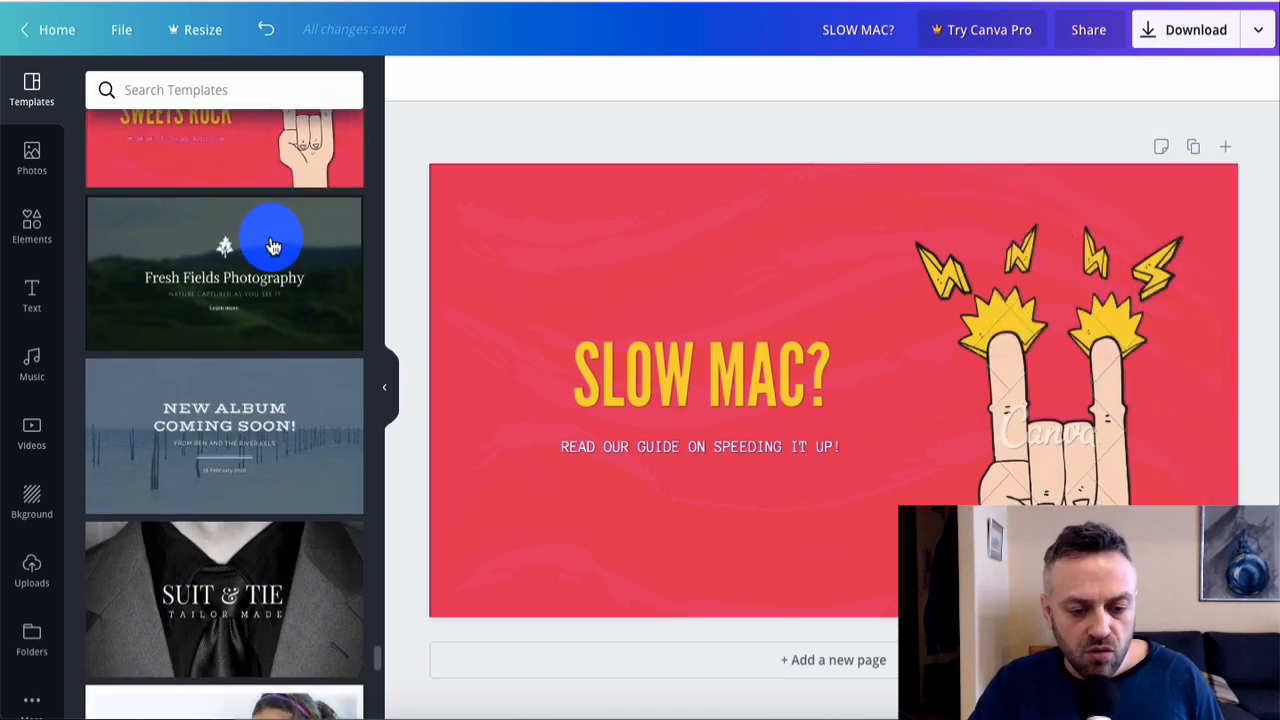
{"action": "scroll", "coordinate": [271, 243], "scroll_direction": "down", "scroll_amount": 8}
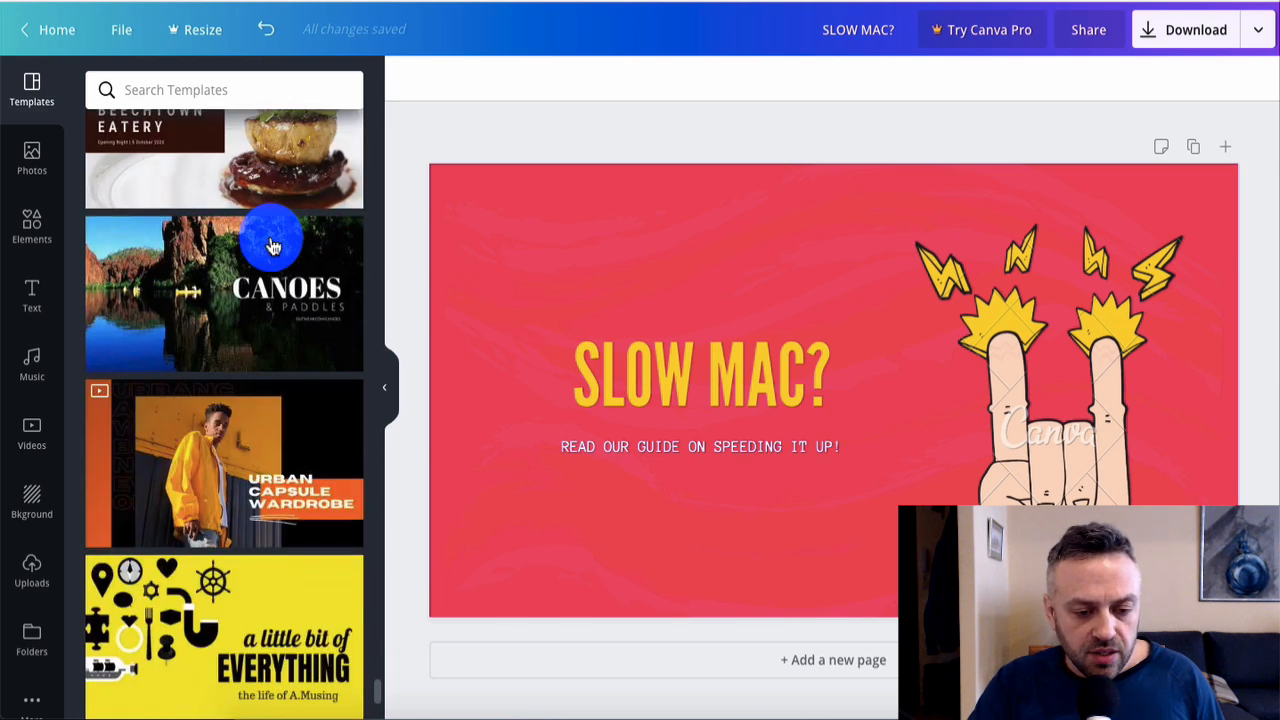
{"action": "scroll", "coordinate": [263, 340], "scroll_direction": "down", "scroll_amount": 7}
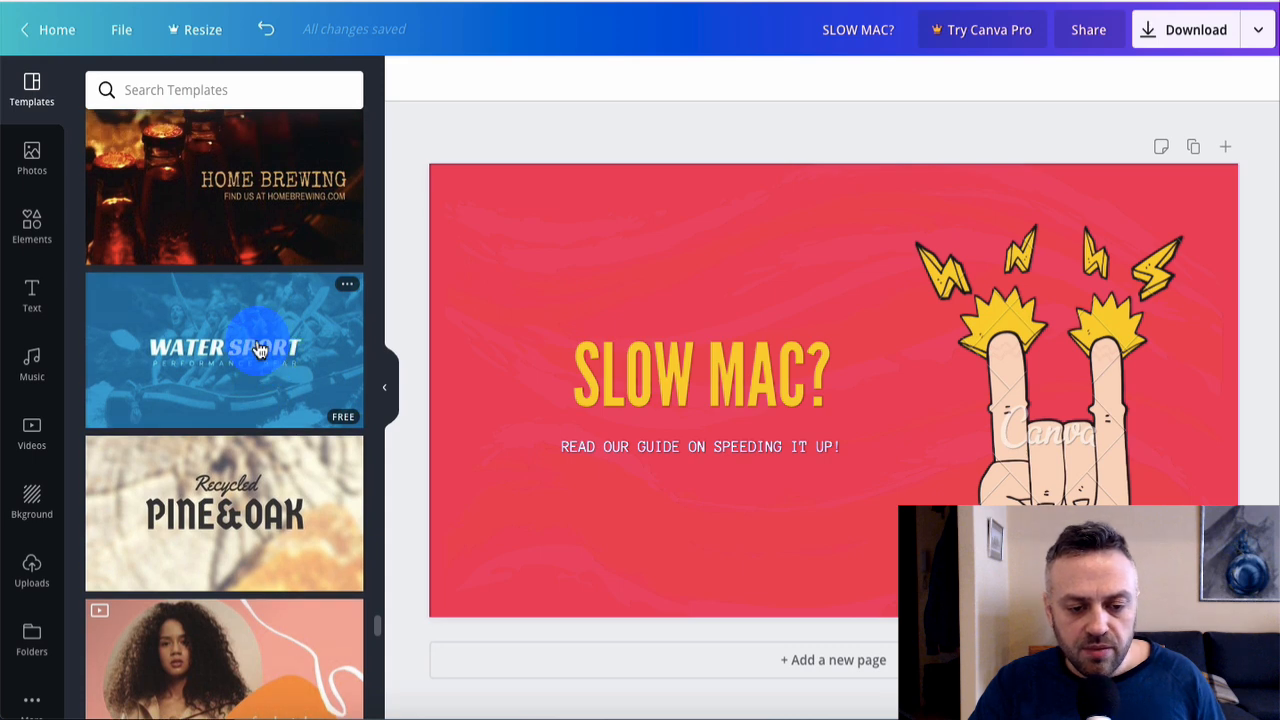
{"action": "scroll", "coordinate": [265, 345], "scroll_direction": "down", "scroll_amount": 3}
{"action": "left_click", "coordinate": [288, 289]}
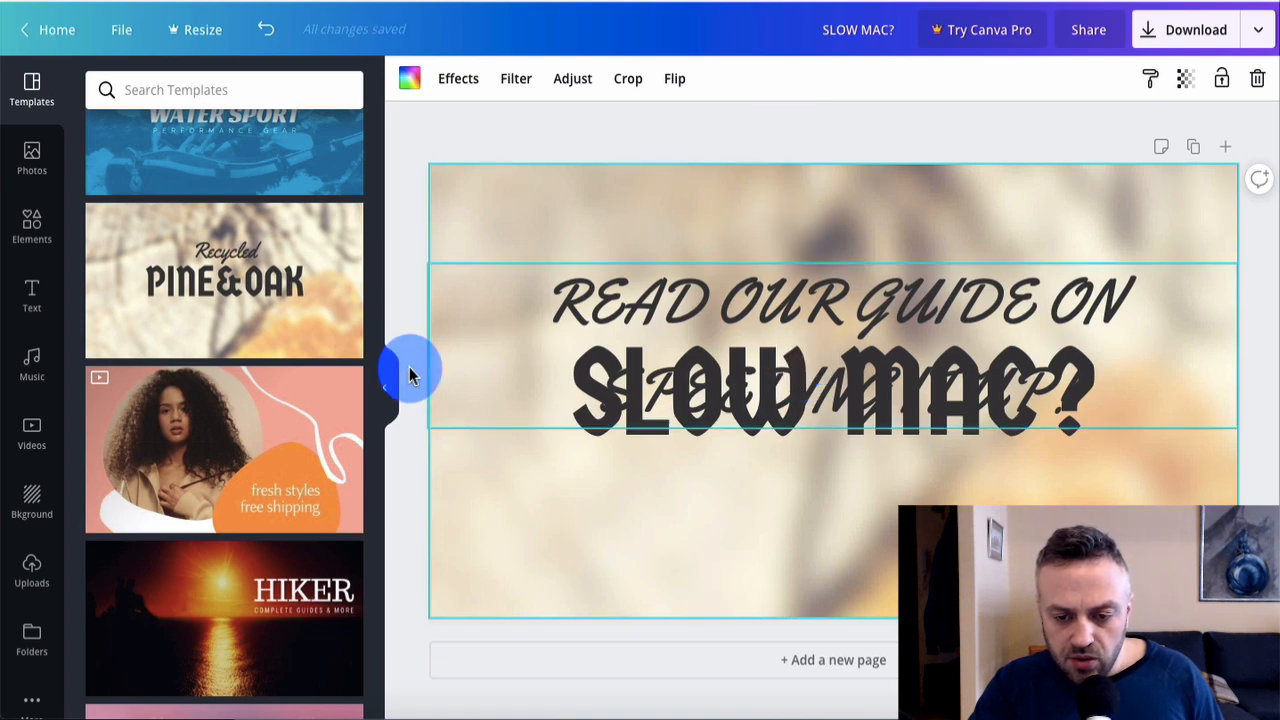
Step: Apply the blue Flux Kyobi Studio template to the SLOW MAC? banner
{"action": "scroll", "coordinate": [326, 403], "scroll_direction": "up", "scroll_amount": 15}
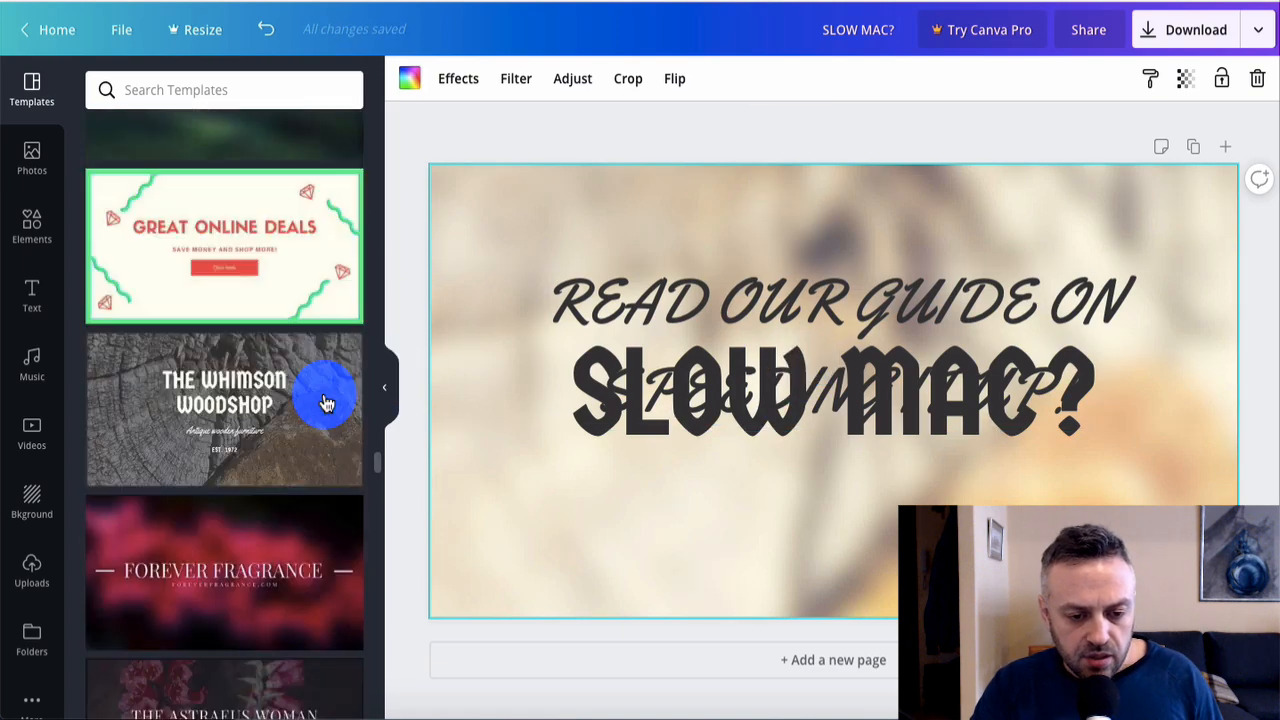
{"action": "scroll", "coordinate": [326, 403], "scroll_direction": "up", "scroll_amount": 15}
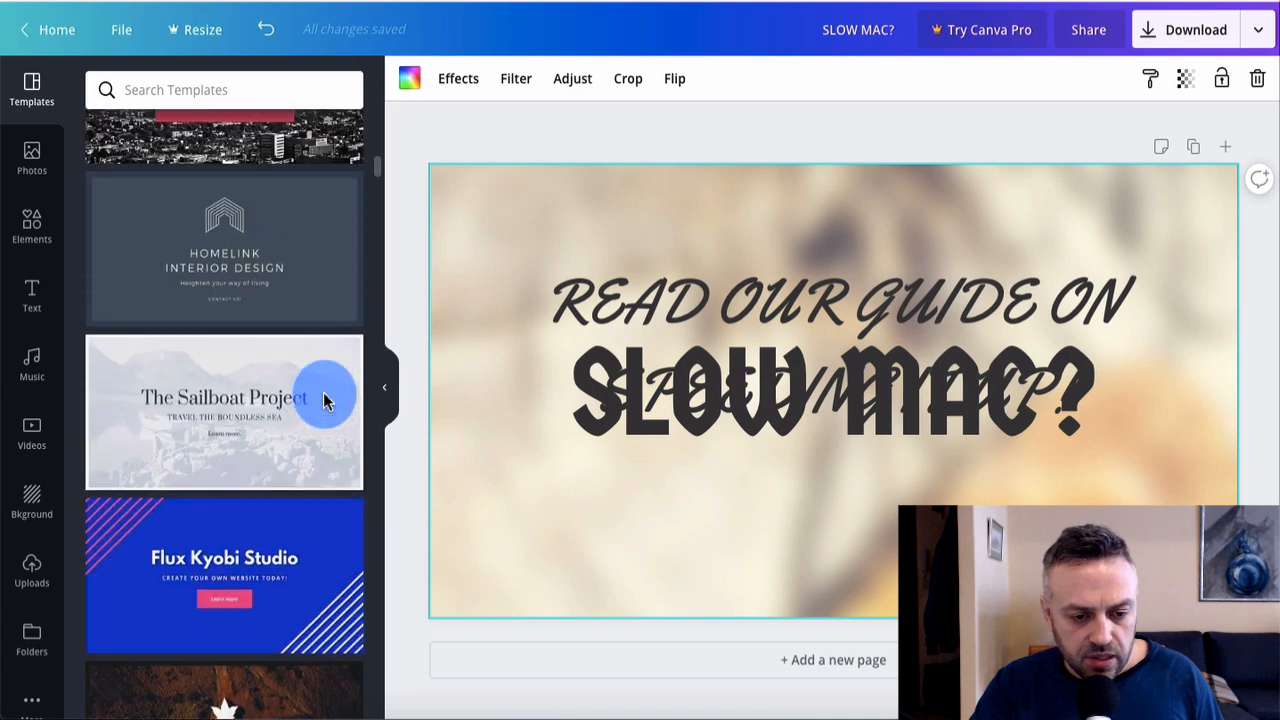
{"action": "scroll", "coordinate": [326, 403], "scroll_direction": "down", "scroll_amount": 2}
{"action": "left_click", "coordinate": [314, 414]}
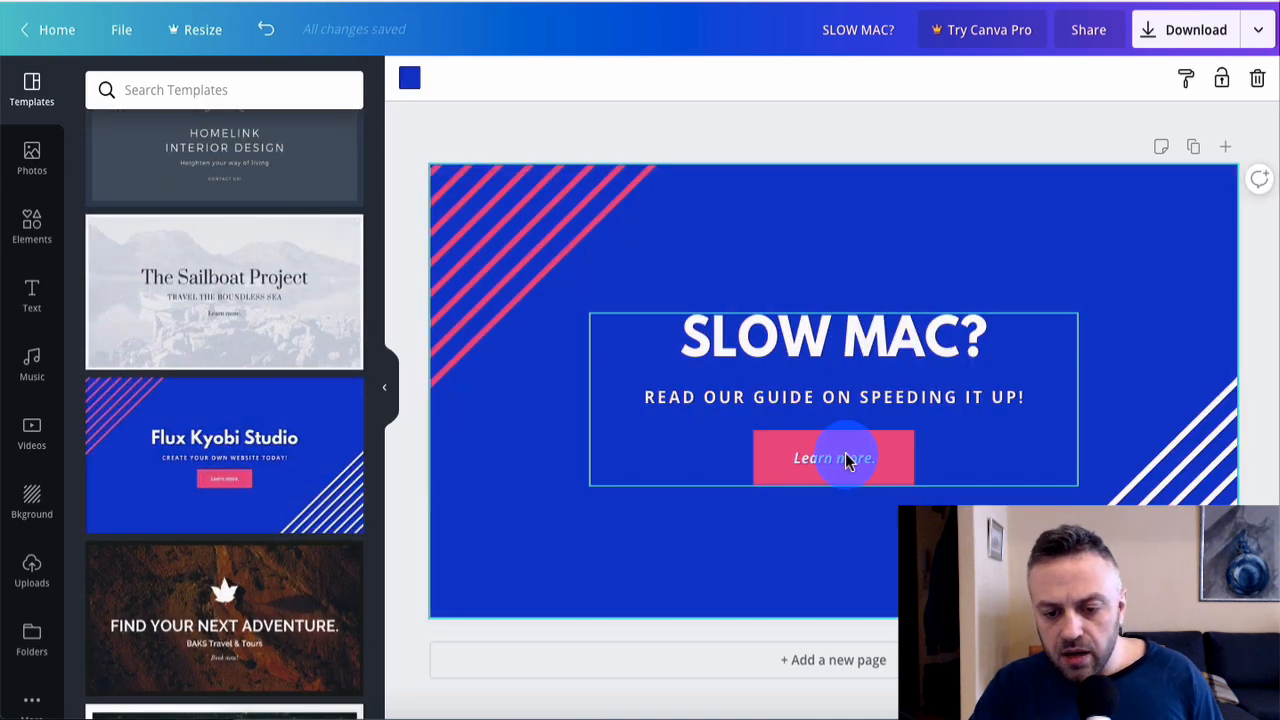
{"action": "left_click", "coordinate": [843, 125]}
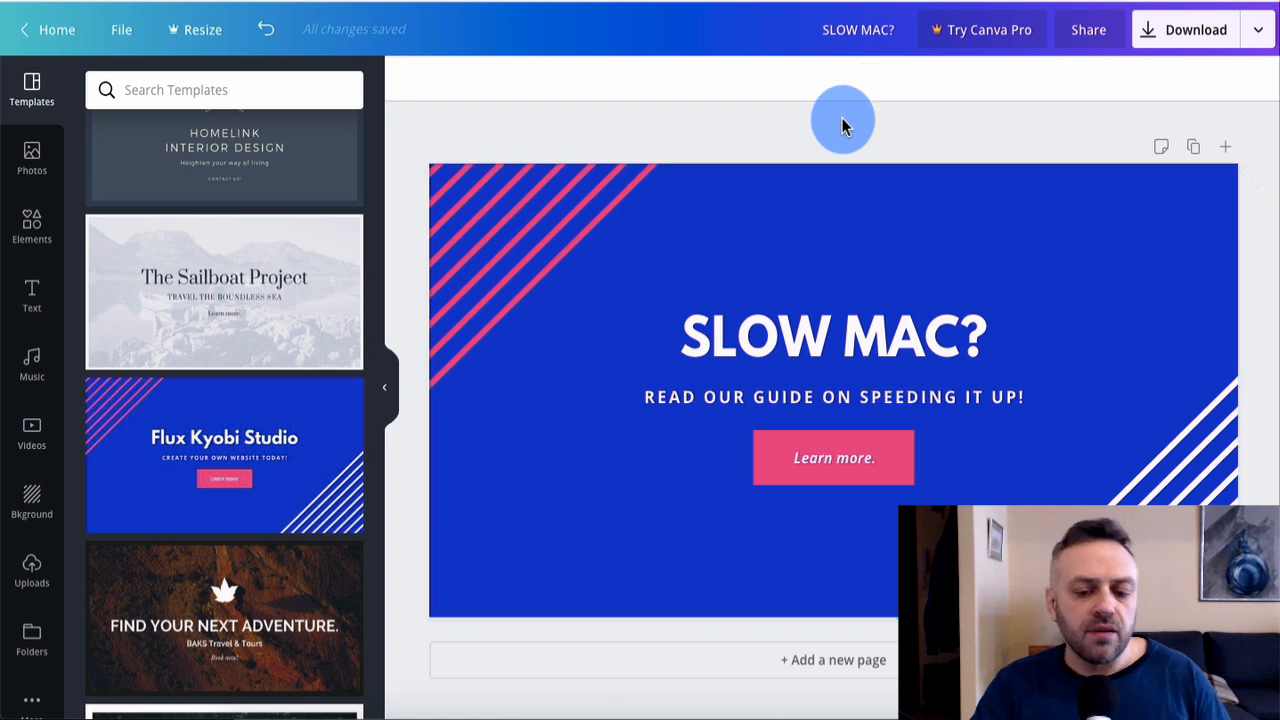
Step: Download the finished banner as a PNG and dismiss the Canva Pro upgrade offer
{"action": "left_click", "coordinate": [1208, 33]}
{"action": "left_click", "coordinate": [1130, 376]}
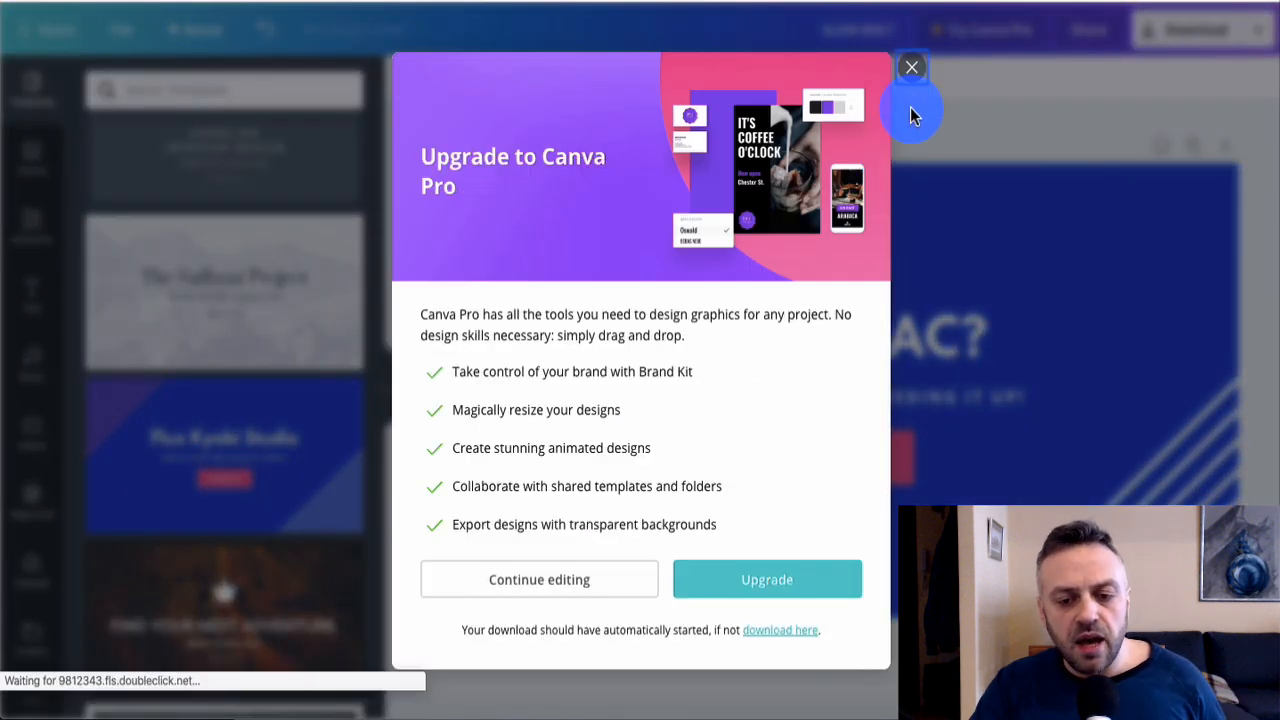
{"action": "left_click", "coordinate": [910, 71]}
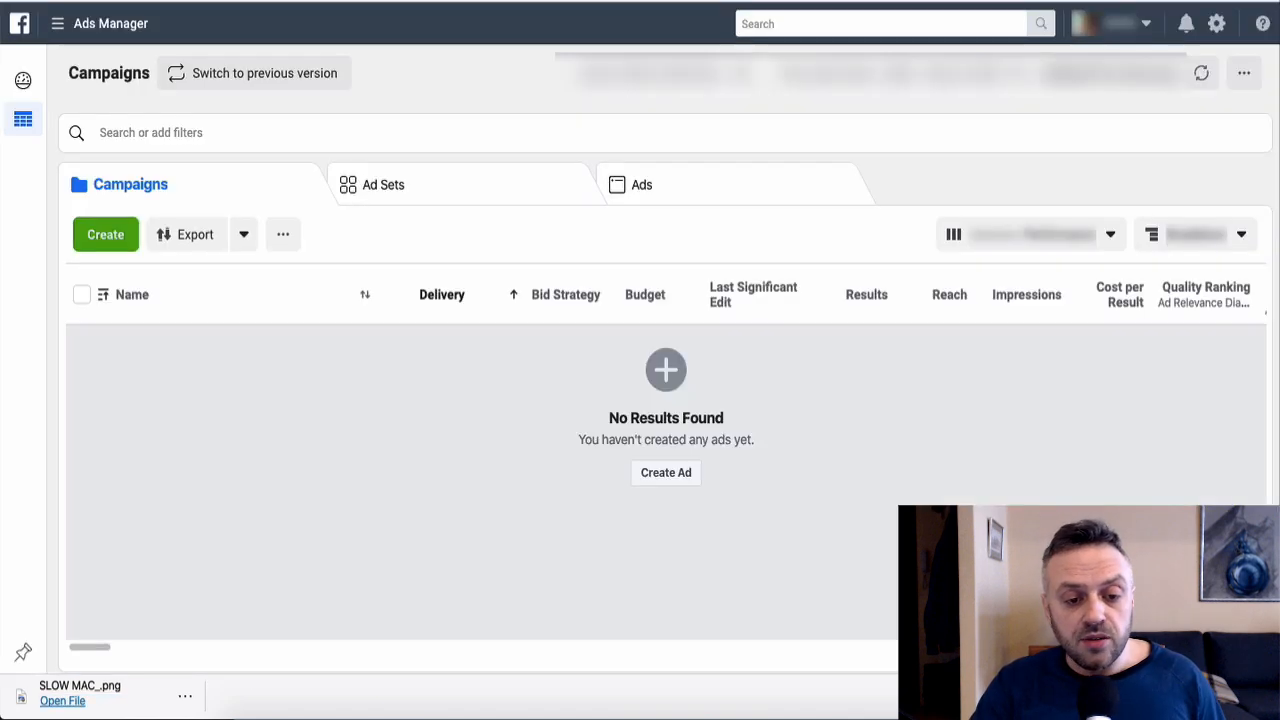
Step: Switch to Facebook Ads Manager and create a draft campaign C1 with ad set ADS1 and ad AD1
{"action": "left_click", "coordinate": [563, 310]}
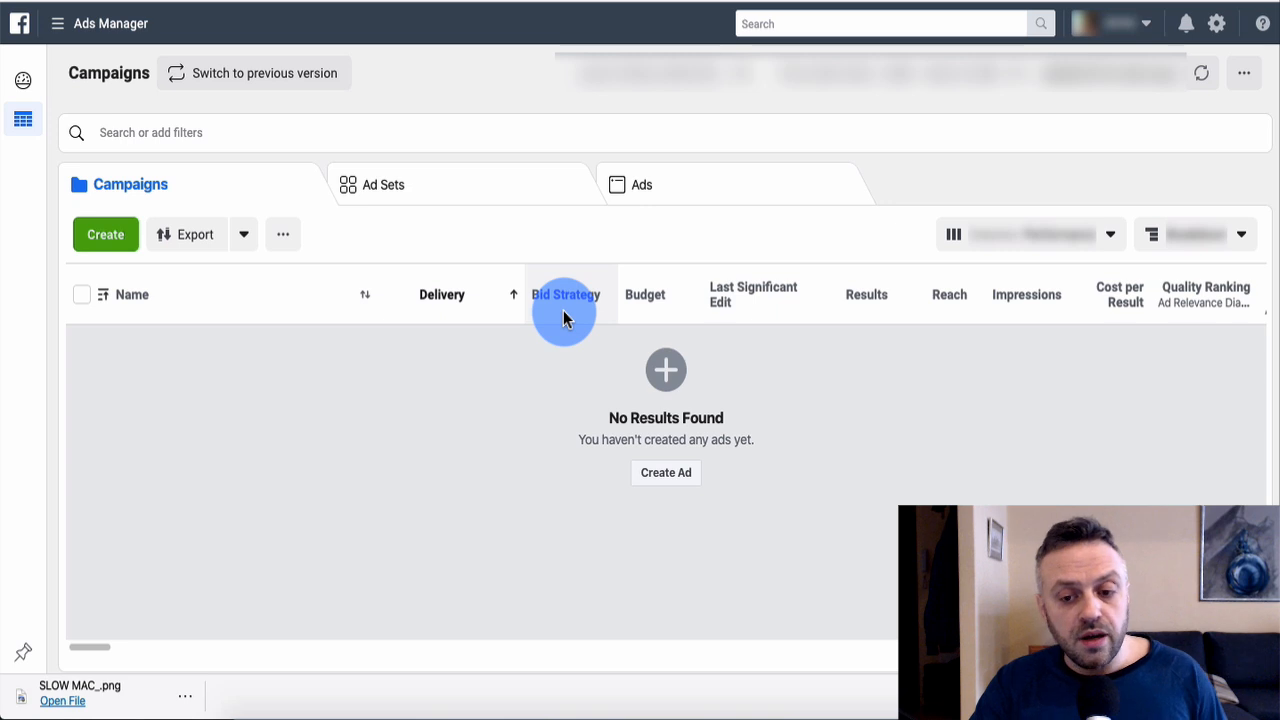
{"action": "left_click", "coordinate": [112, 240]}
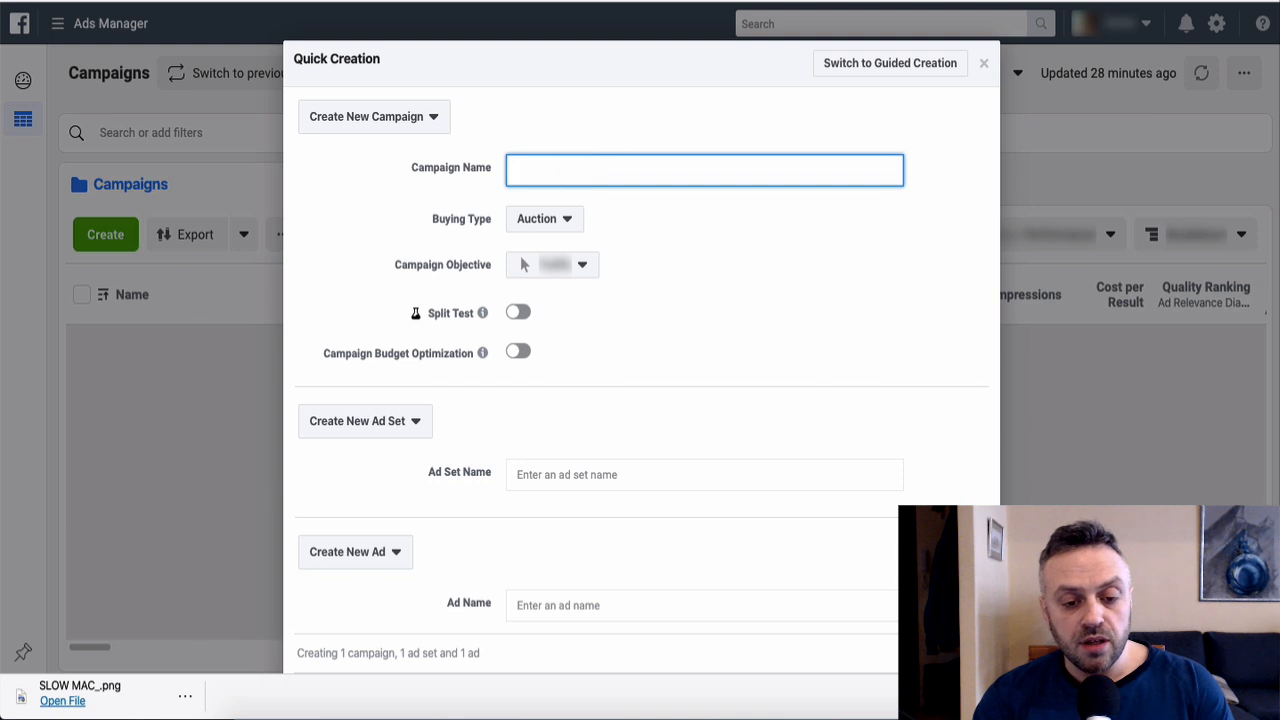
{"action": "left_click", "coordinate": [586, 474]}
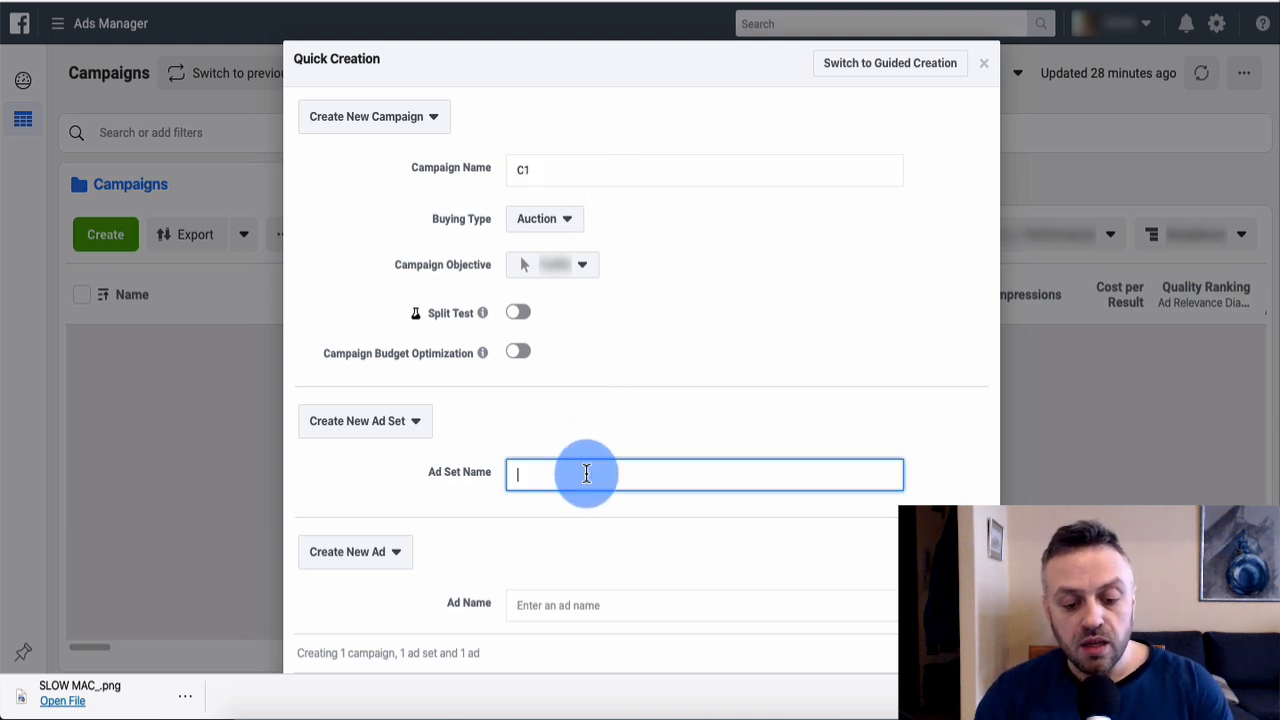
{"action": "type", "text": "ADS1"}
{"action": "left_click", "coordinate": [571, 604]}
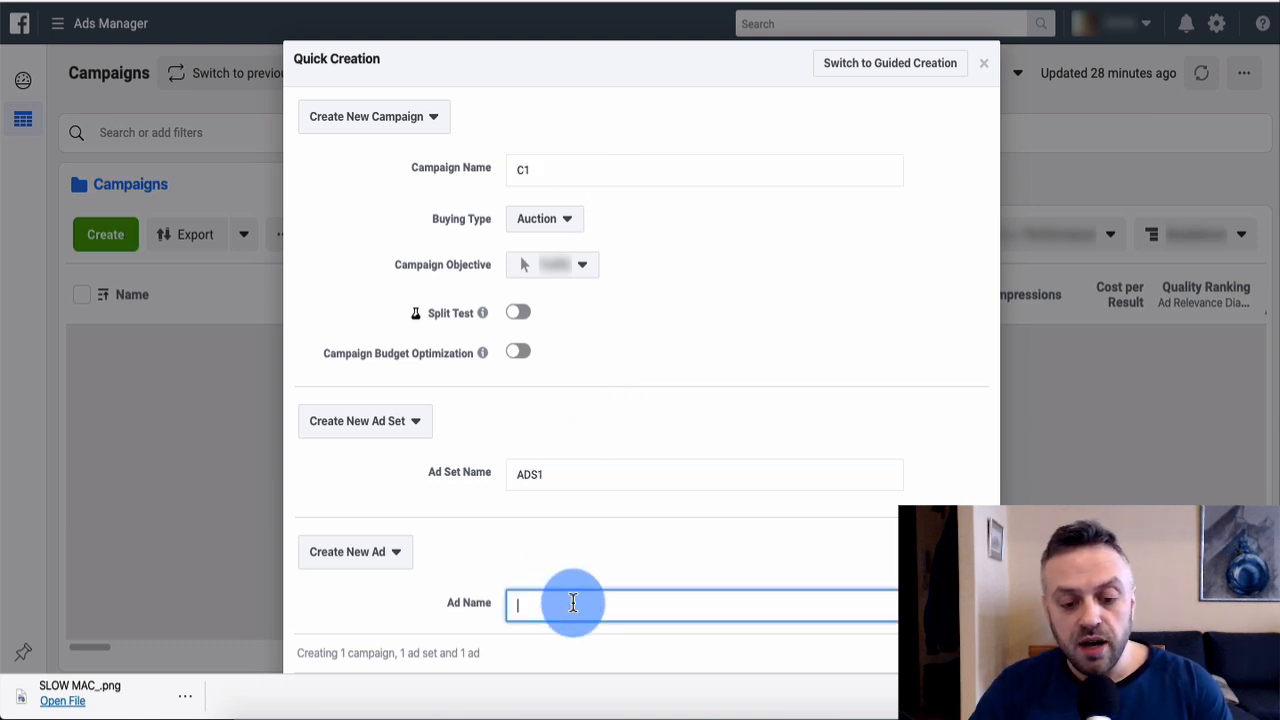
{"action": "type", "text": "AD1"}
{"action": "scroll", "coordinate": [603, 556], "scroll_direction": "down", "scroll_amount": 2}
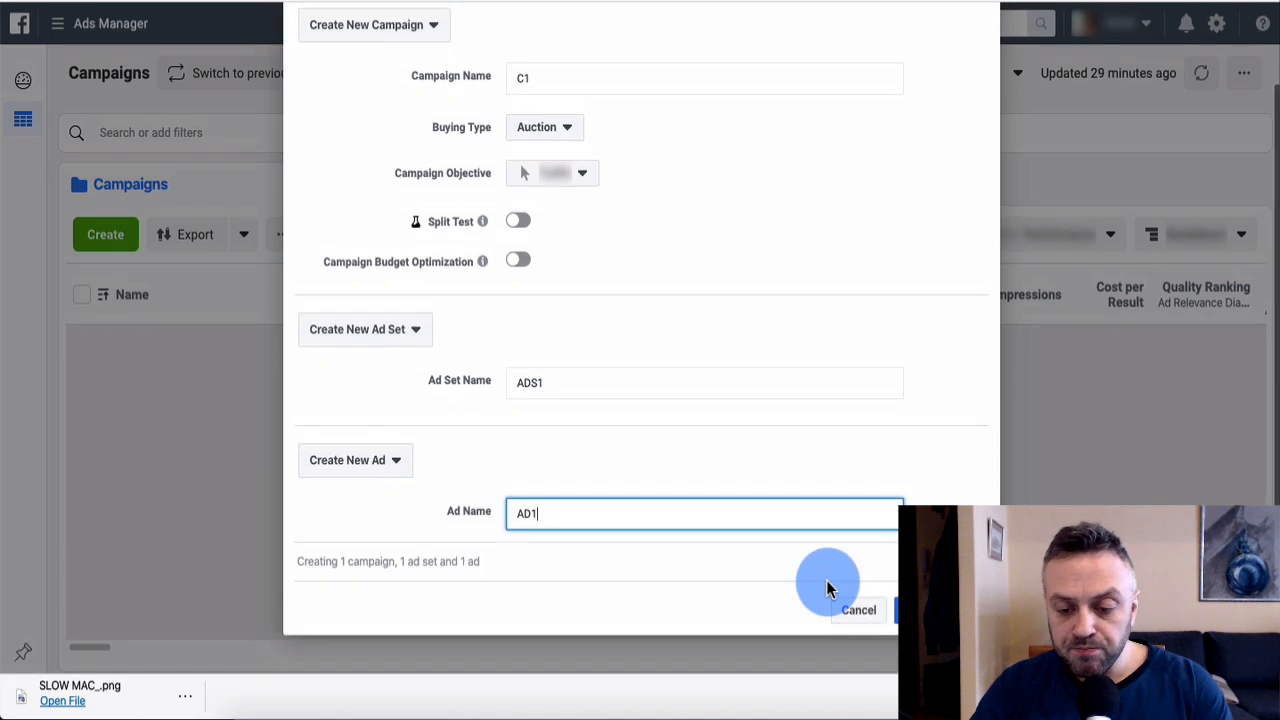
{"action": "left_click", "coordinate": [925, 610]}
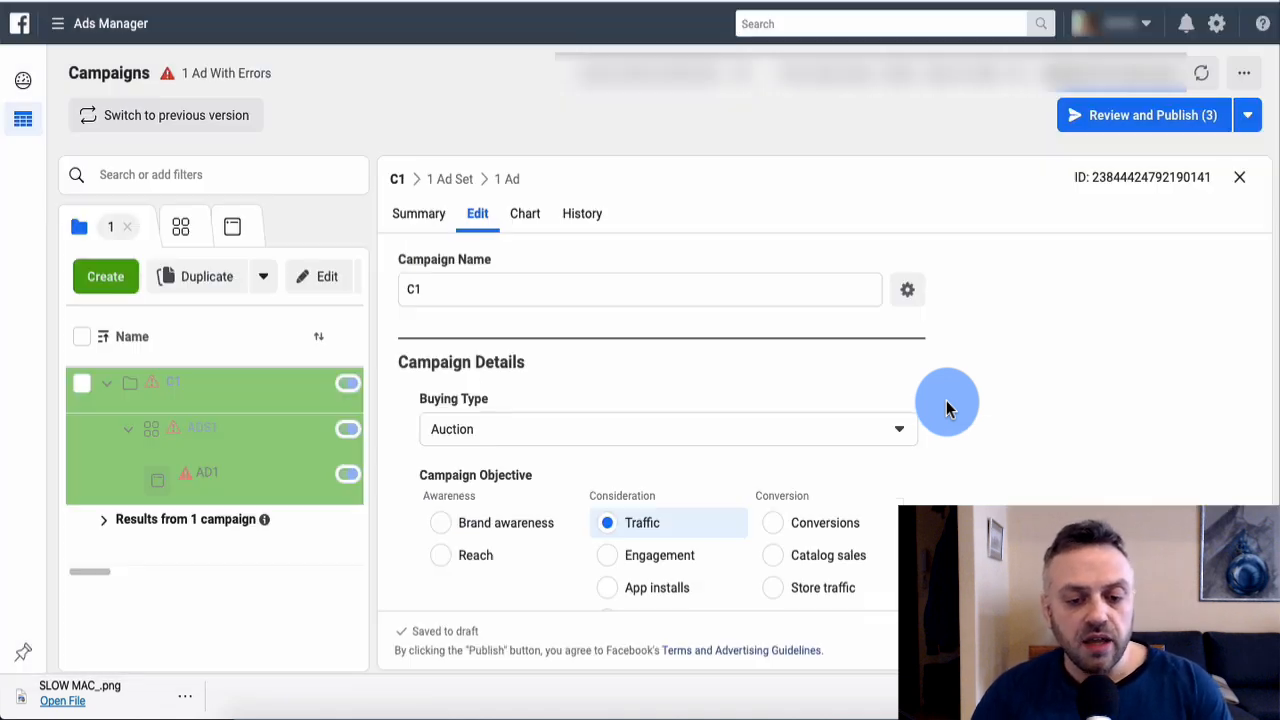
Step: Open the ADS1 ad set under campaign C1 for editing
{"action": "mouse_move", "coordinate": [172, 385]}
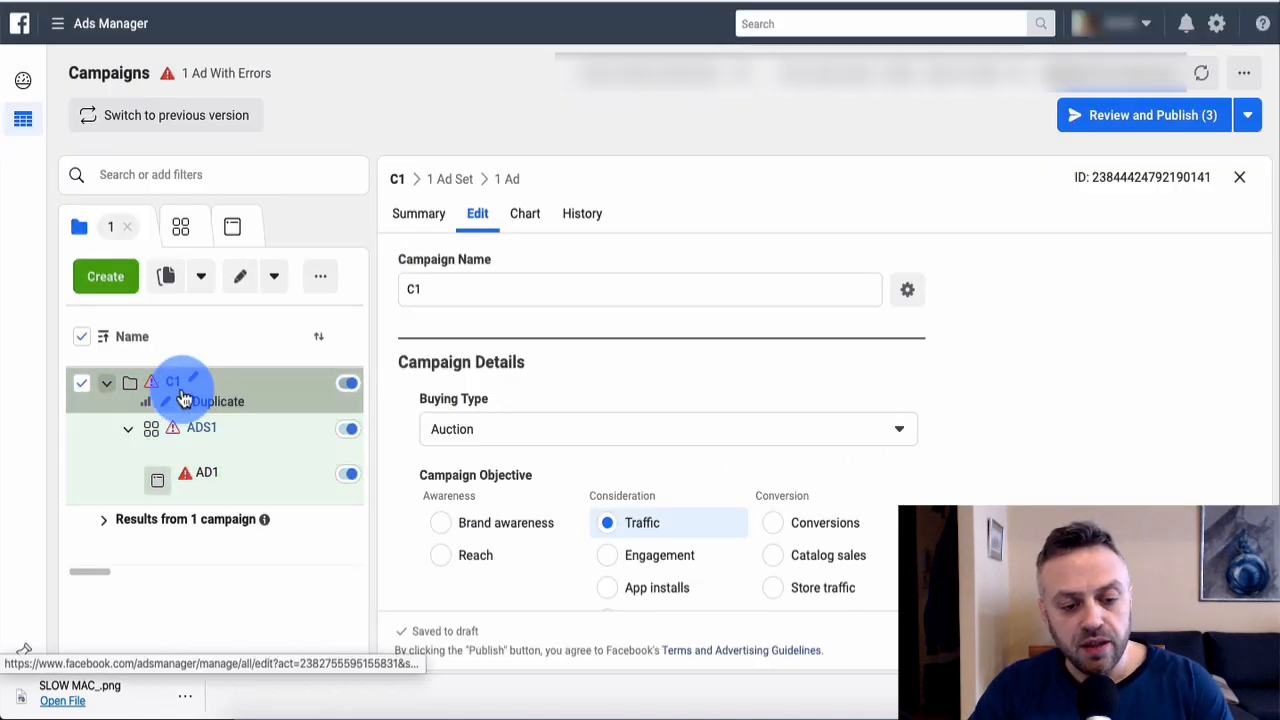
{"action": "mouse_move", "coordinate": [207, 435]}
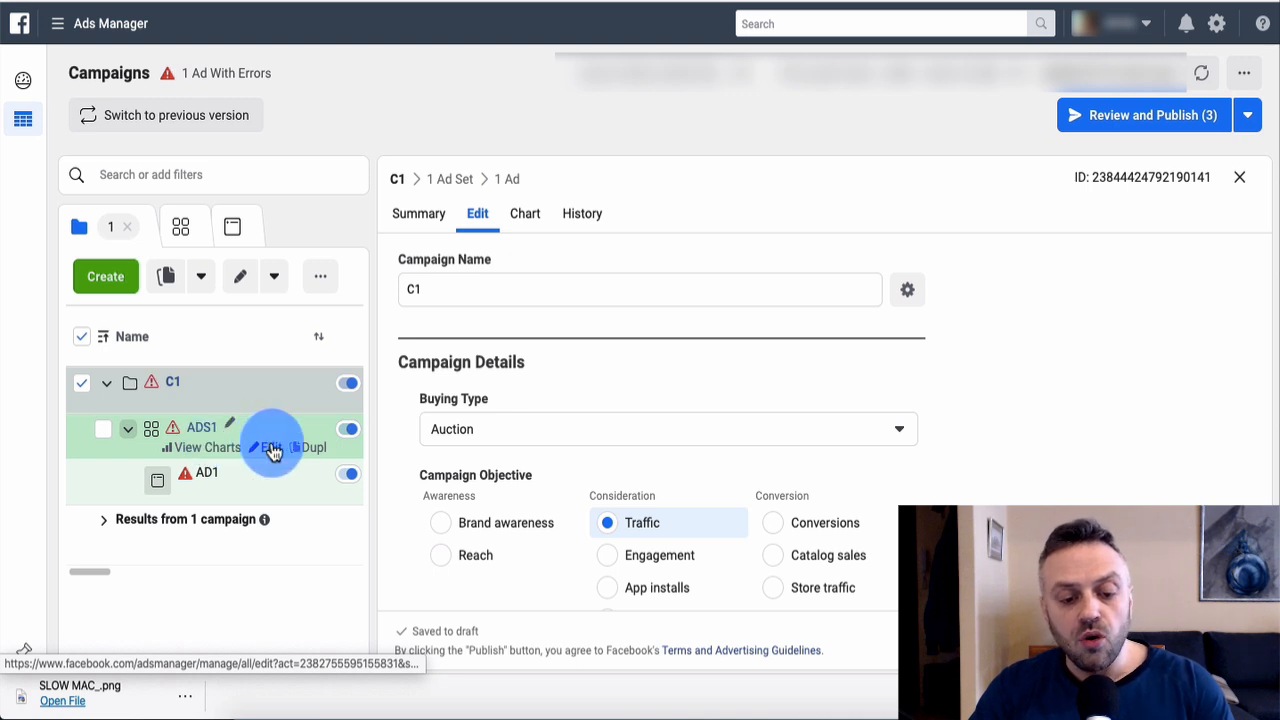
{"action": "left_click", "coordinate": [273, 449]}
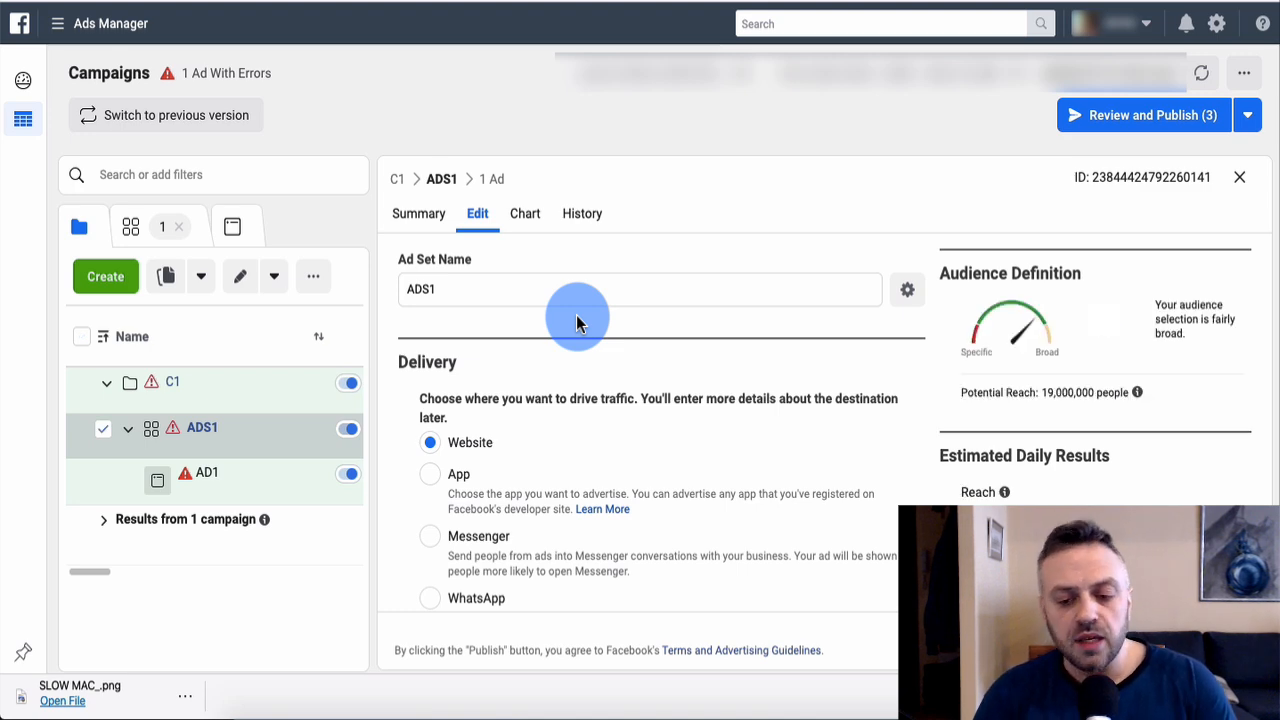
Step: Set the minimum age of the ADS1 ad set's audience to 25
{"action": "scroll", "coordinate": [576, 315], "scroll_direction": "down", "scroll_amount": 10}
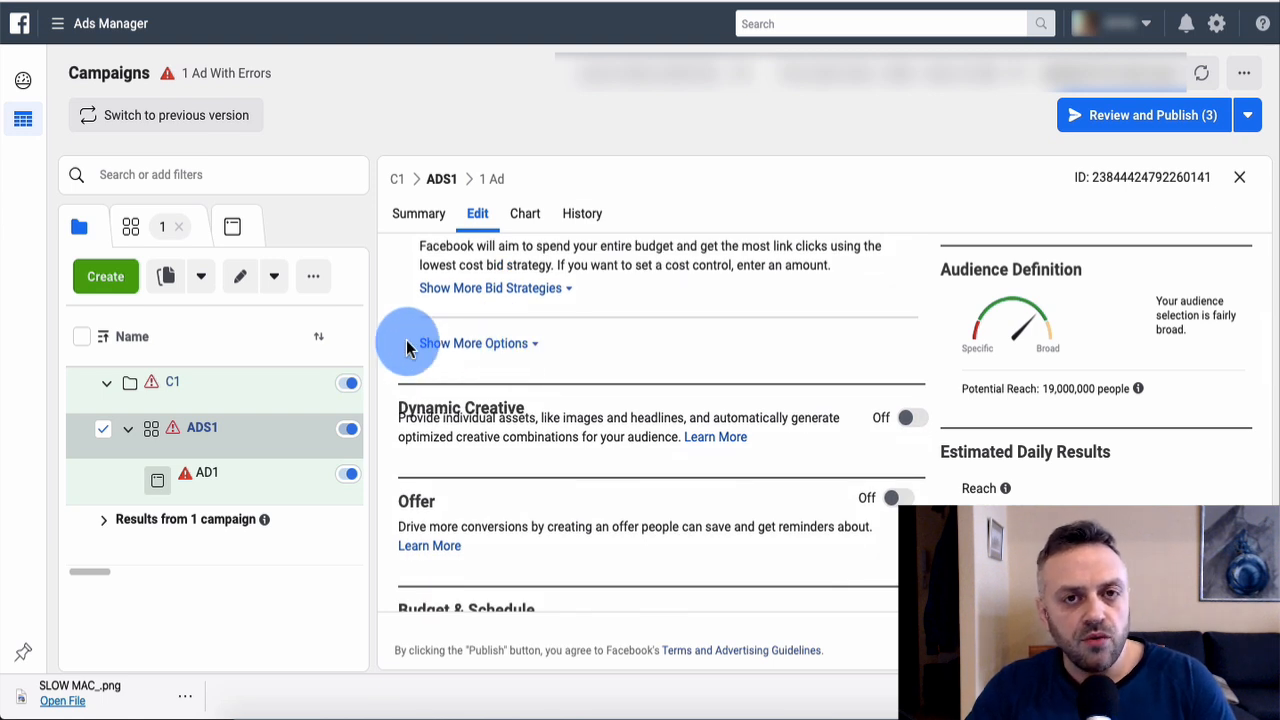
{"action": "scroll", "coordinate": [407, 347], "scroll_direction": "down", "scroll_amount": 3}
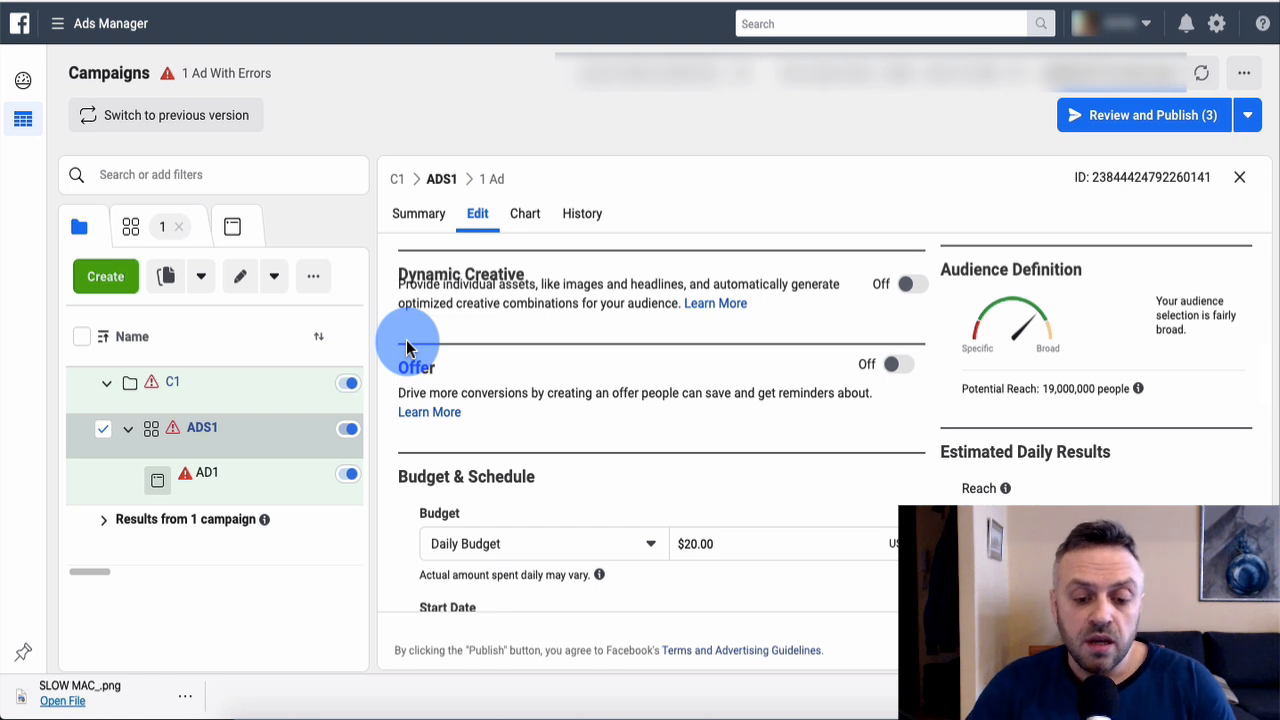
{"action": "scroll", "coordinate": [407, 347], "scroll_direction": "down", "scroll_amount": 1}
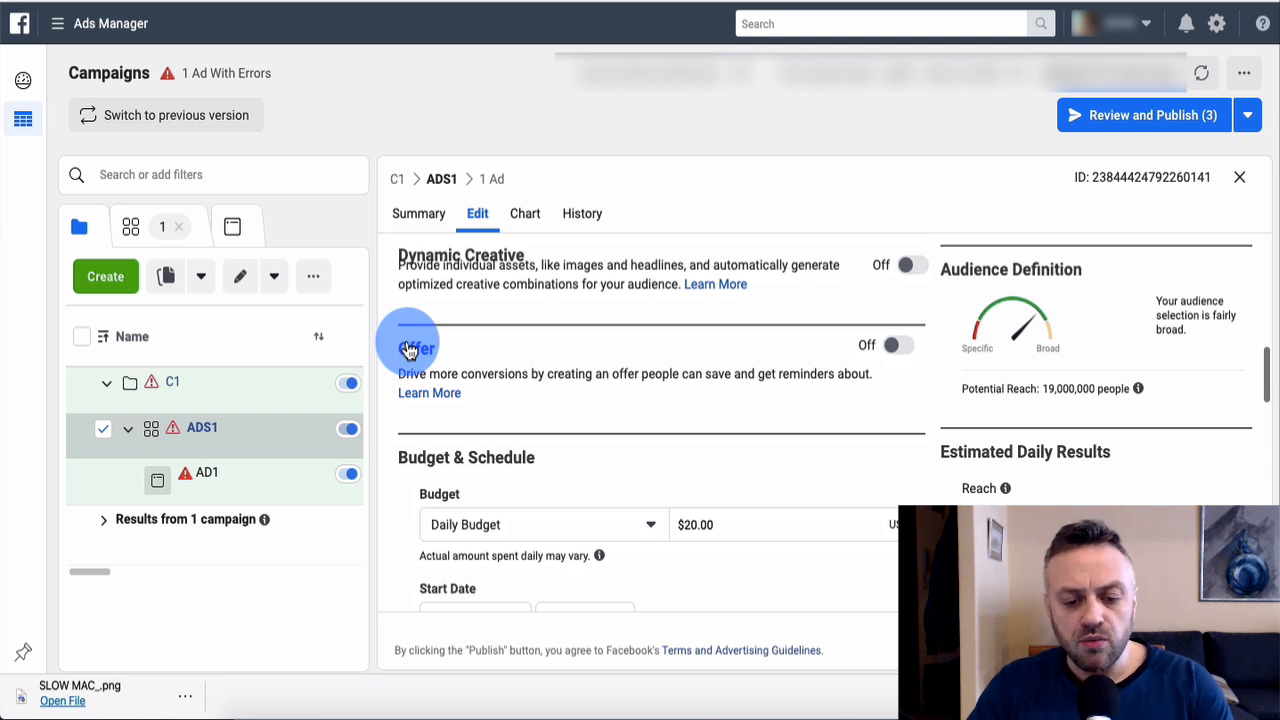
{"action": "scroll", "coordinate": [405, 420], "scroll_direction": "down", "scroll_amount": 5}
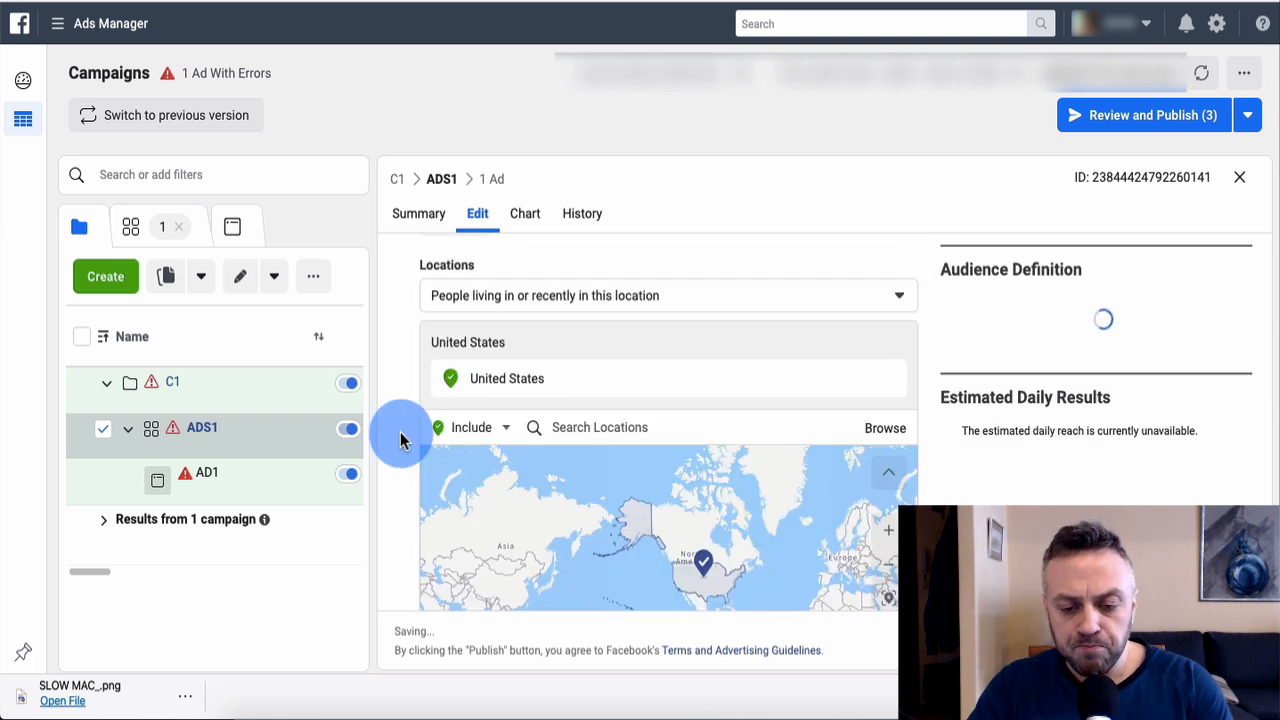
{"action": "scroll", "coordinate": [405, 430], "scroll_direction": "down", "scroll_amount": 3}
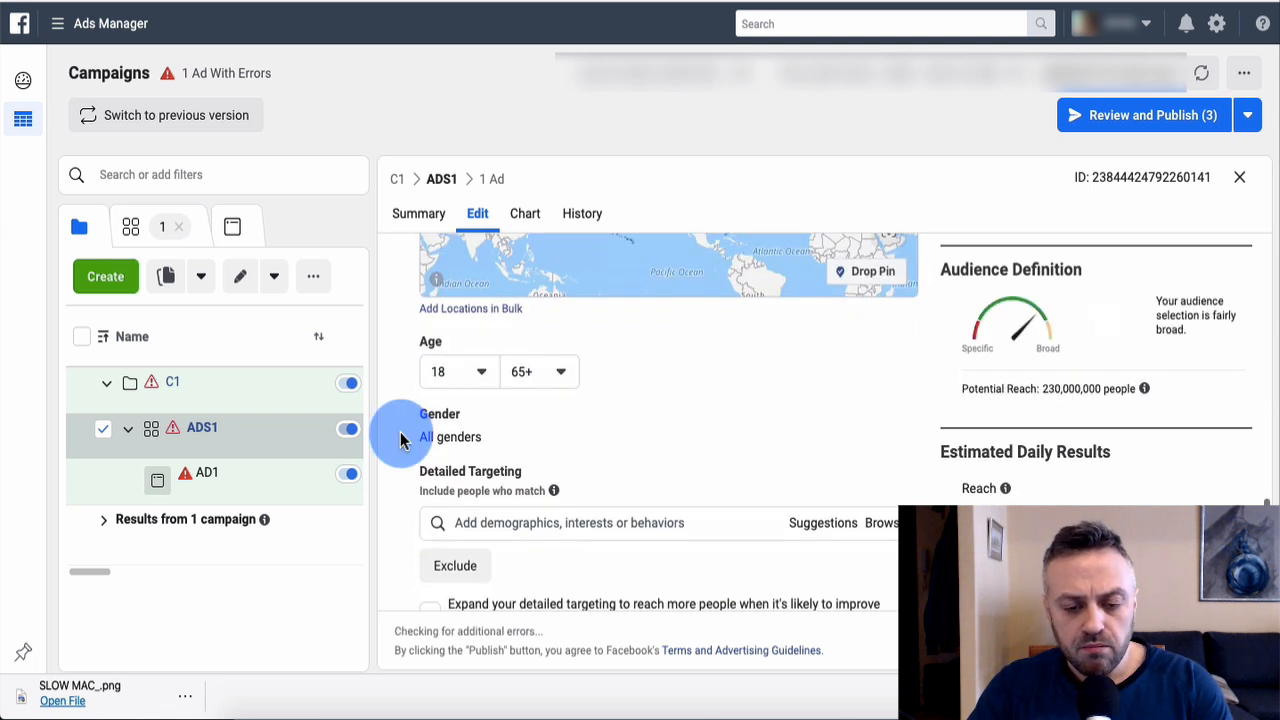
{"action": "left_click", "coordinate": [482, 360]}
{"action": "scroll", "coordinate": [472, 480], "scroll_direction": "down", "scroll_amount": 2}
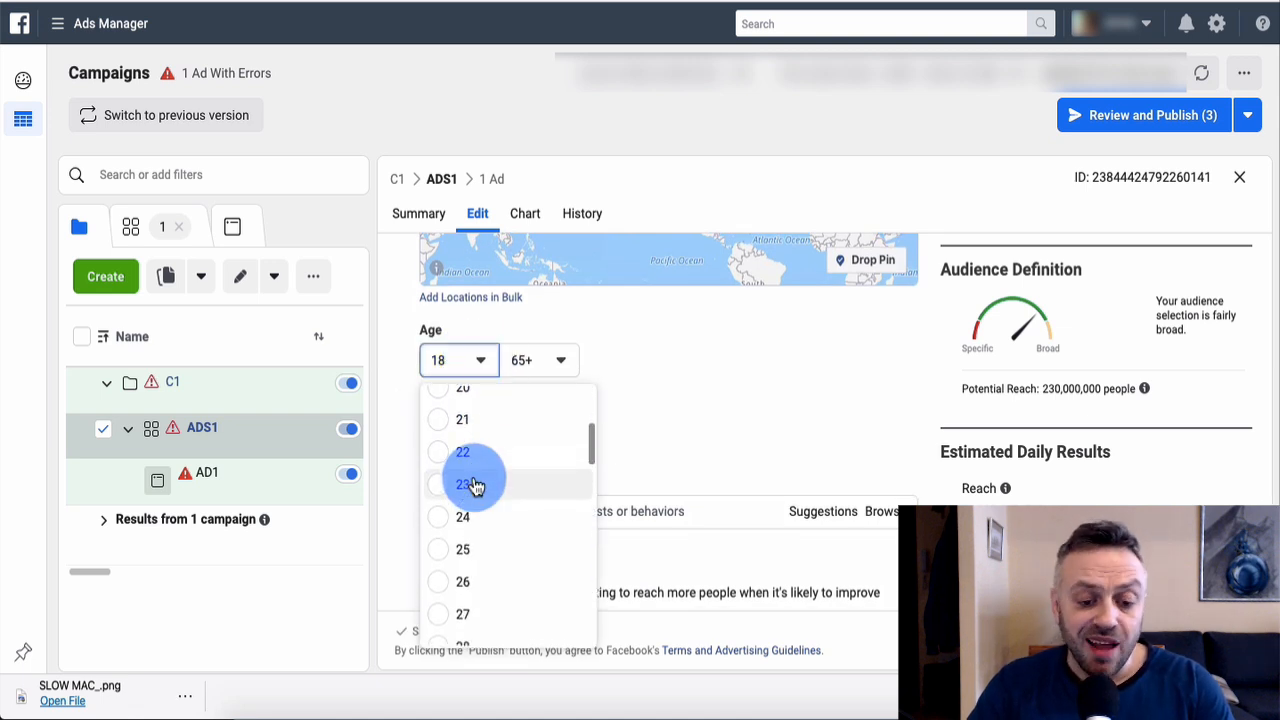
{"action": "left_click", "coordinate": [425, 547]}
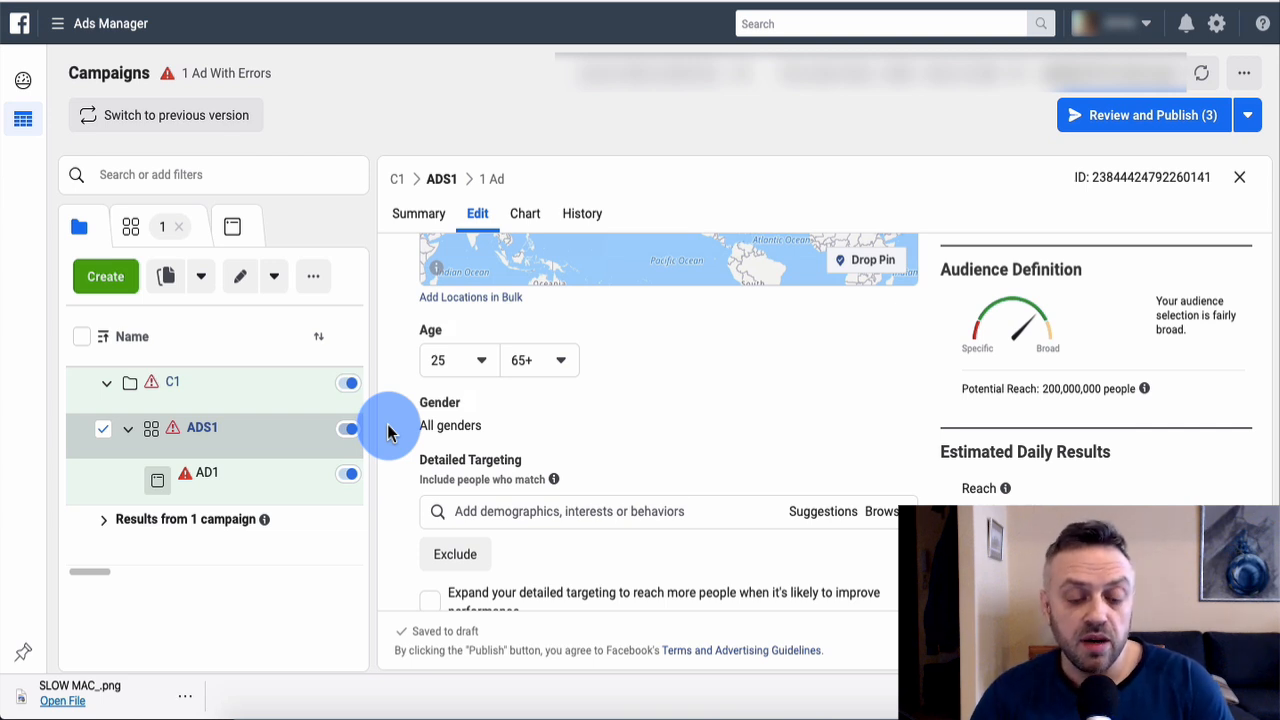
Step: Search the ADS1 ad set's detailed targeting options for "osx"
{"action": "scroll", "coordinate": [388, 432], "scroll_direction": "down", "scroll_amount": 2}
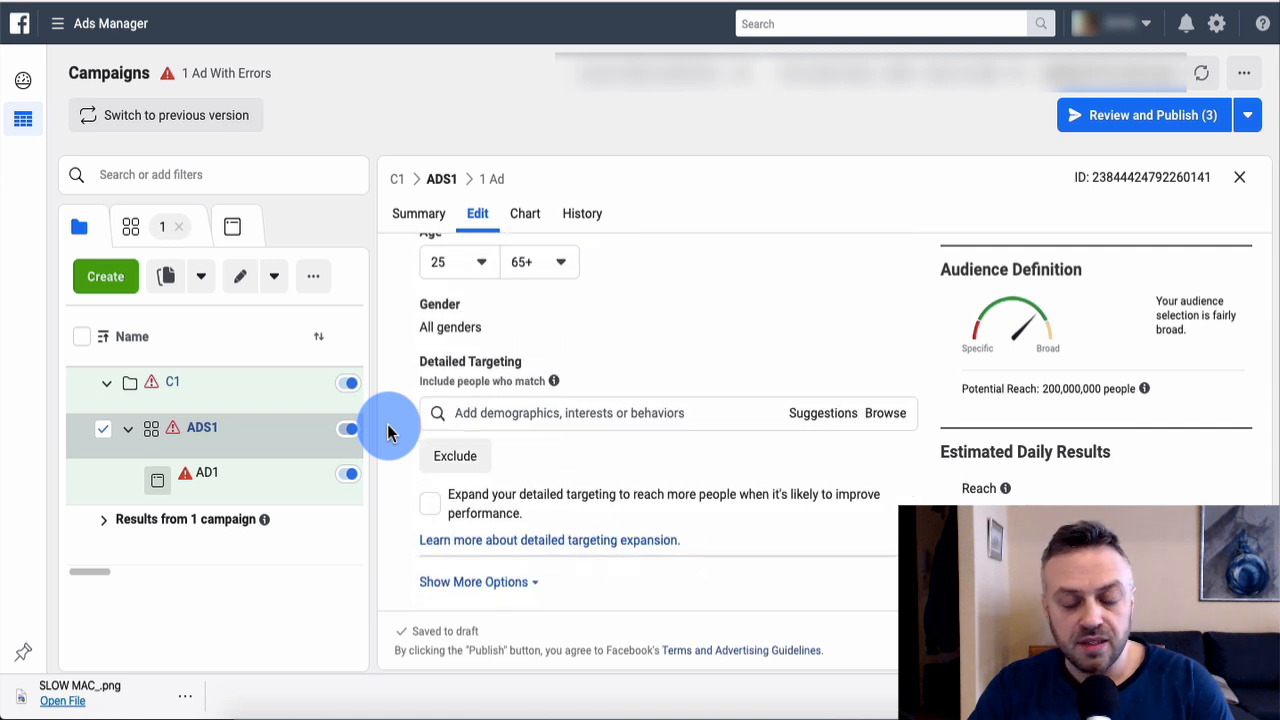
{"action": "scroll", "coordinate": [430, 405], "scroll_direction": "up", "scroll_amount": 4}
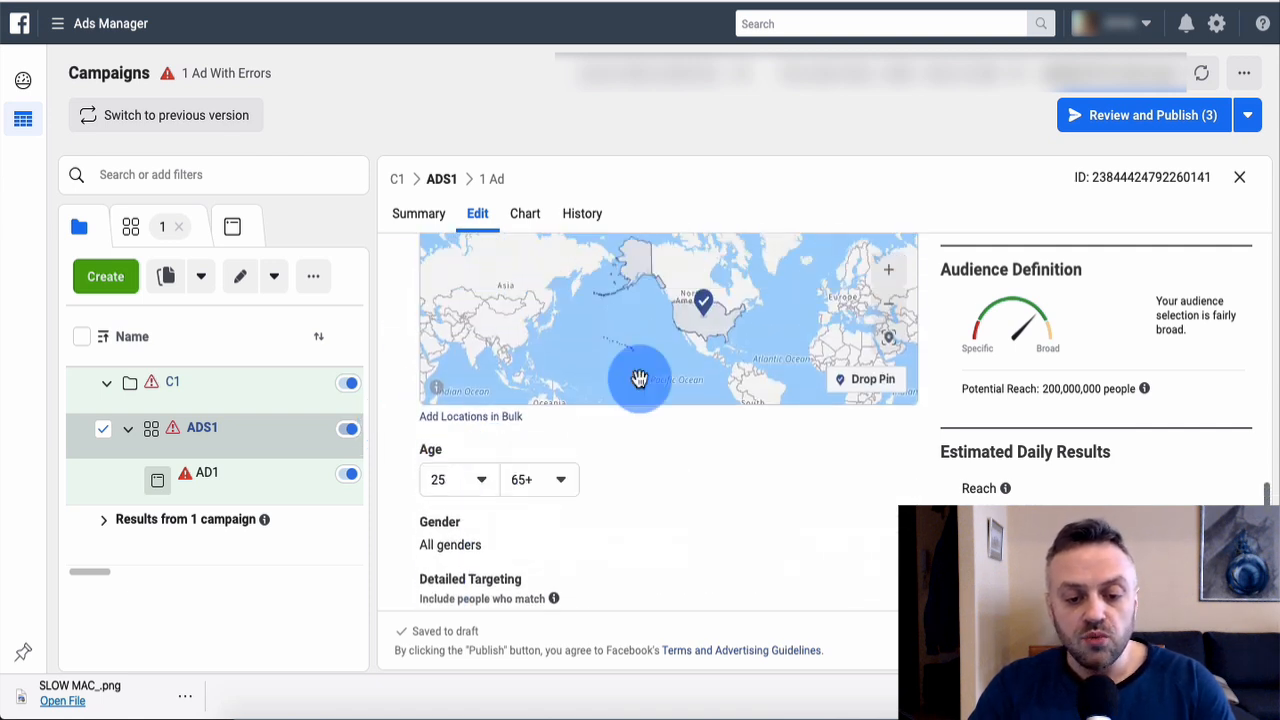
{"action": "scroll", "coordinate": [414, 366], "scroll_direction": "up", "scroll_amount": 2}
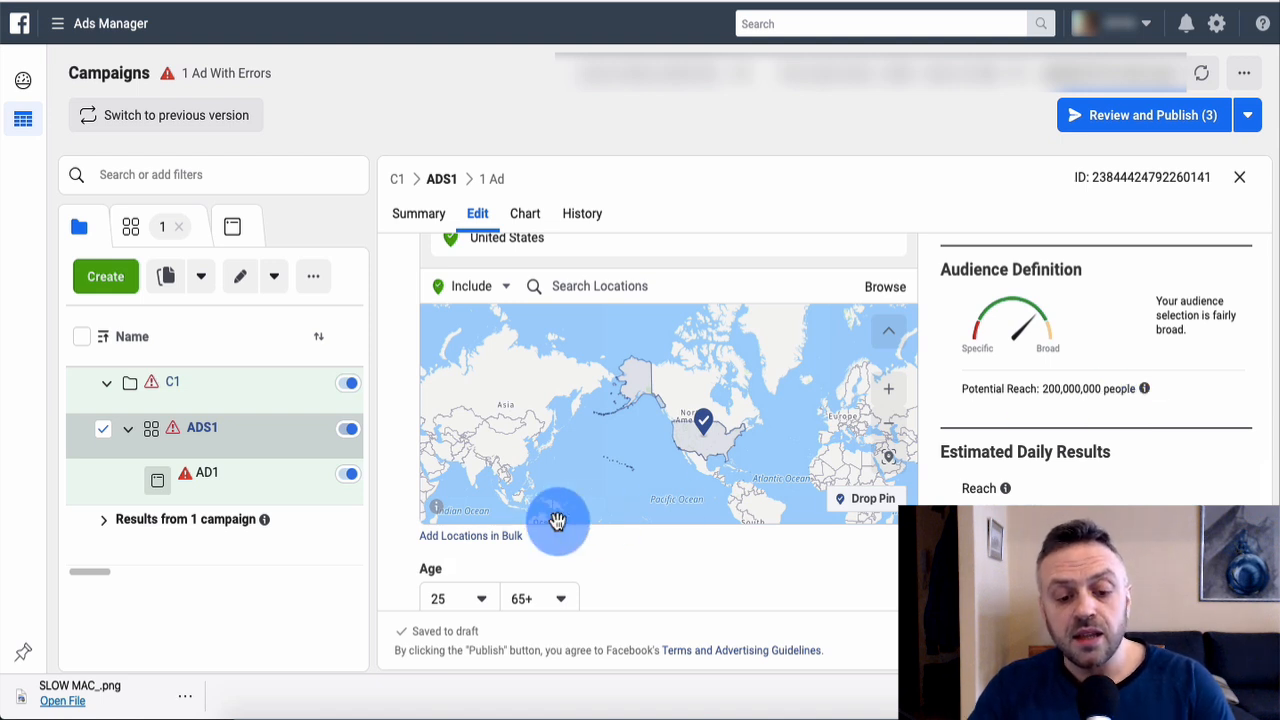
{"action": "scroll", "coordinate": [397, 502], "scroll_direction": "down", "scroll_amount": 3}
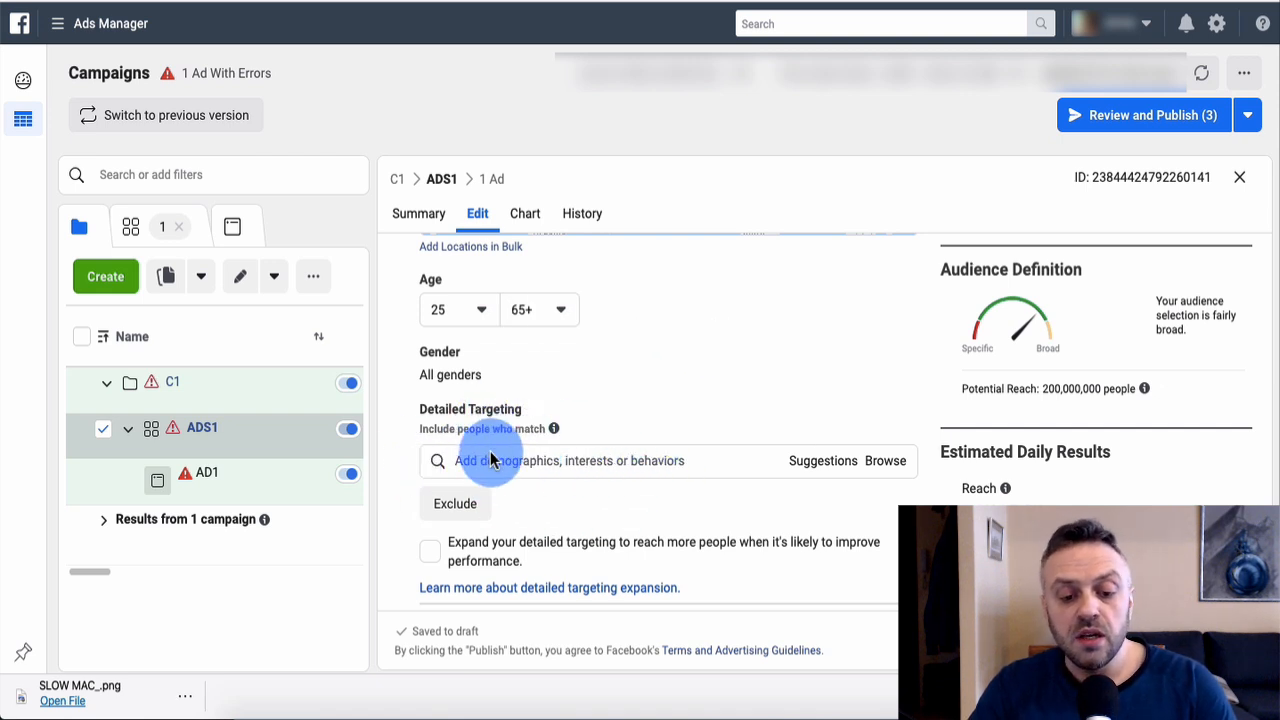
{"action": "scroll", "coordinate": [403, 462], "scroll_direction": "down", "scroll_amount": 1}
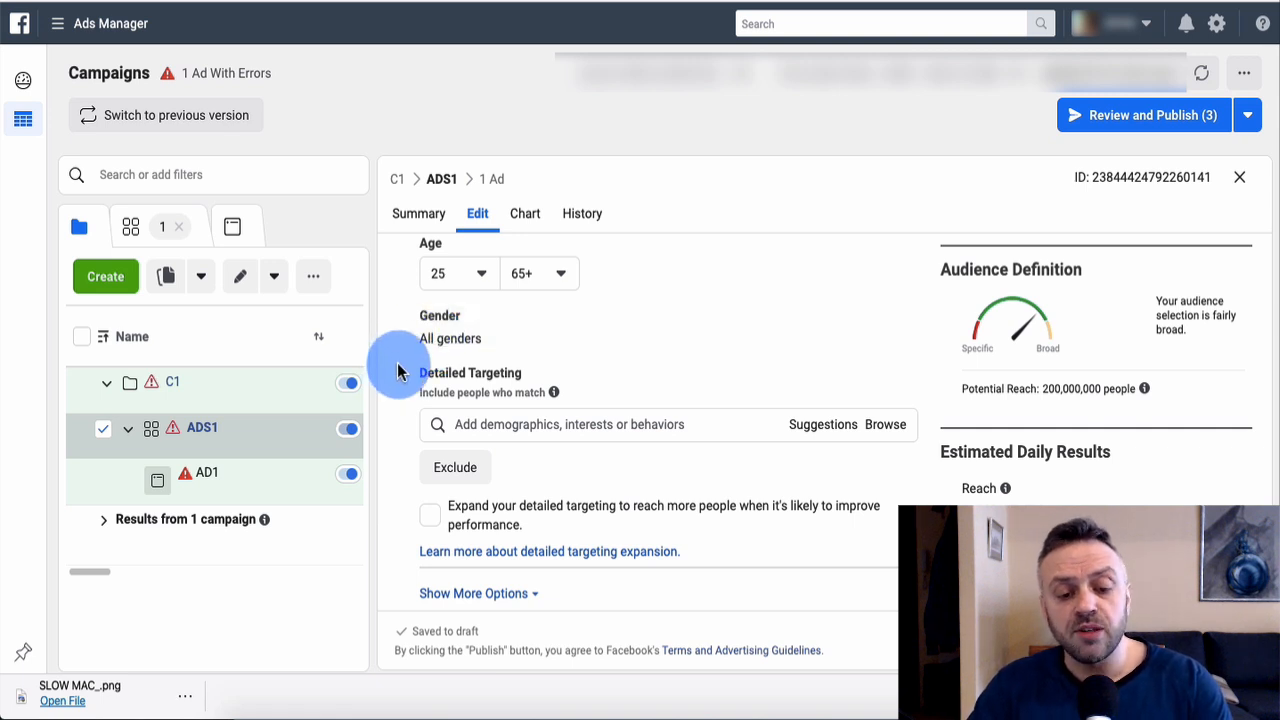
{"action": "left_click", "coordinate": [532, 424]}
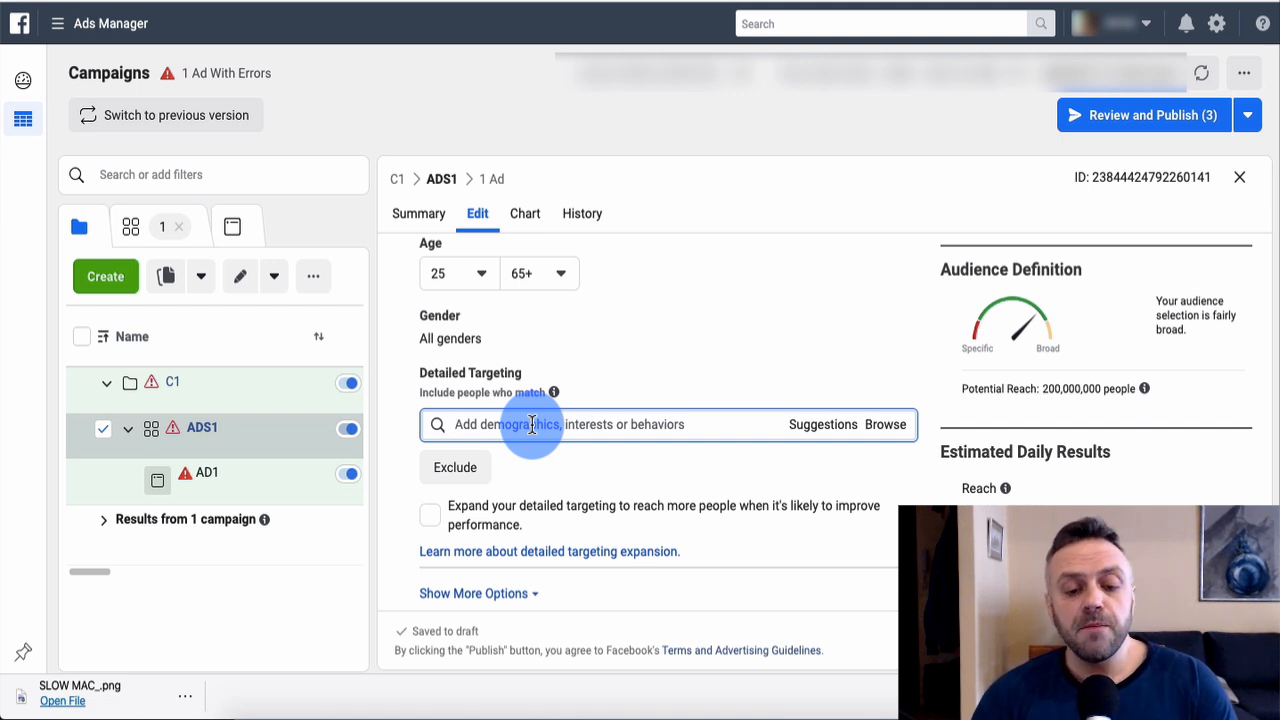
{"action": "type", "text": "osx"}
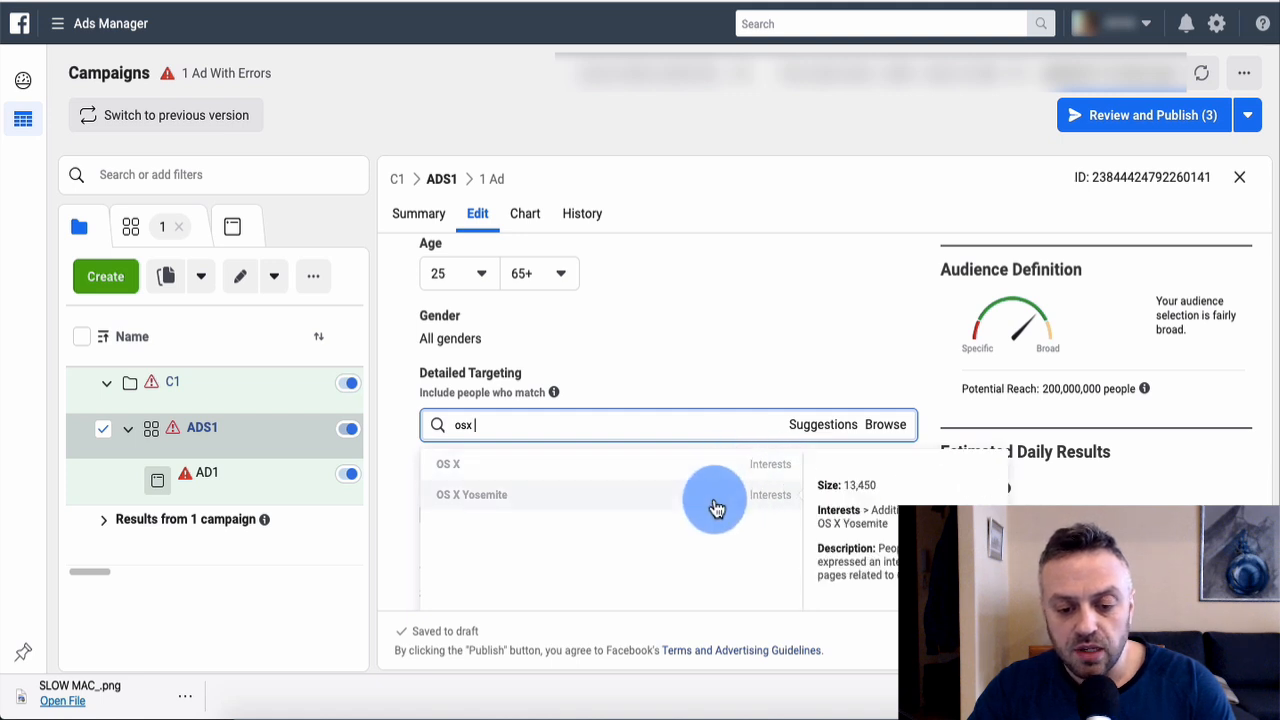
Step: Search the detailed targeting for "mac", try out the MacBook interest and remove it again
{"action": "double_click", "coordinate": [563, 428]}
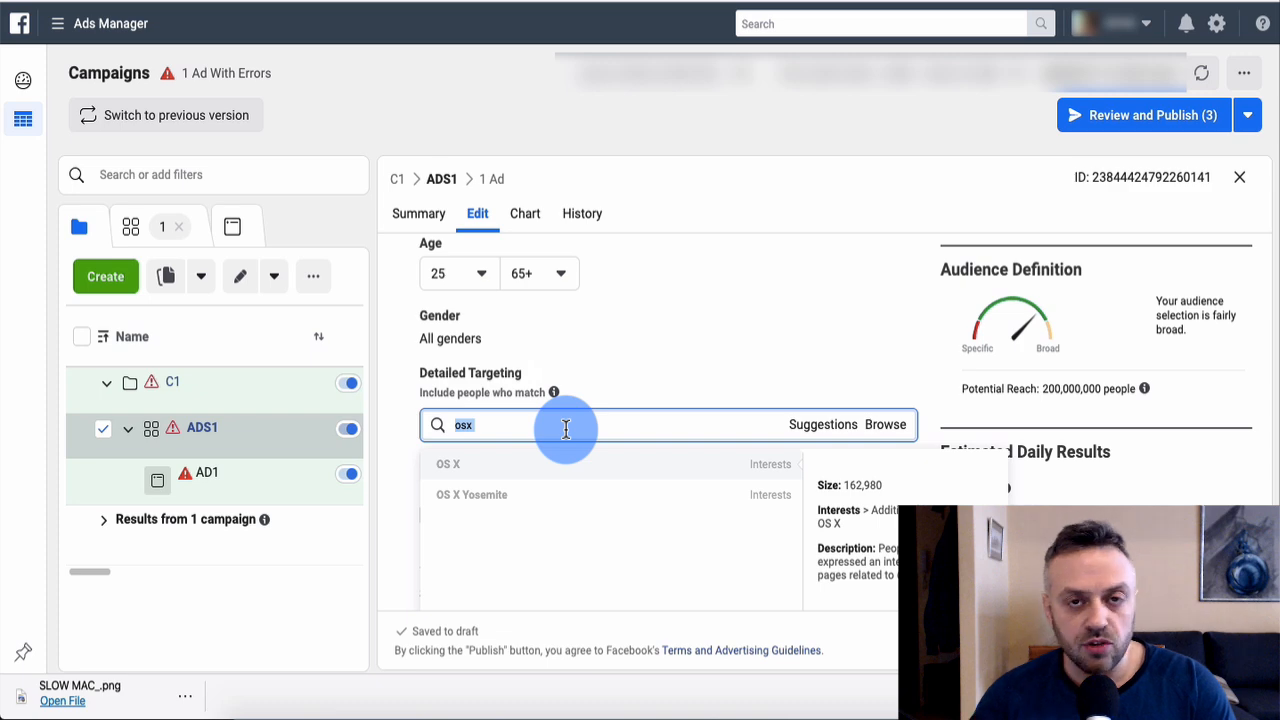
{"action": "key", "text": "BackSpace"}
{"action": "type", "text": "mac"}
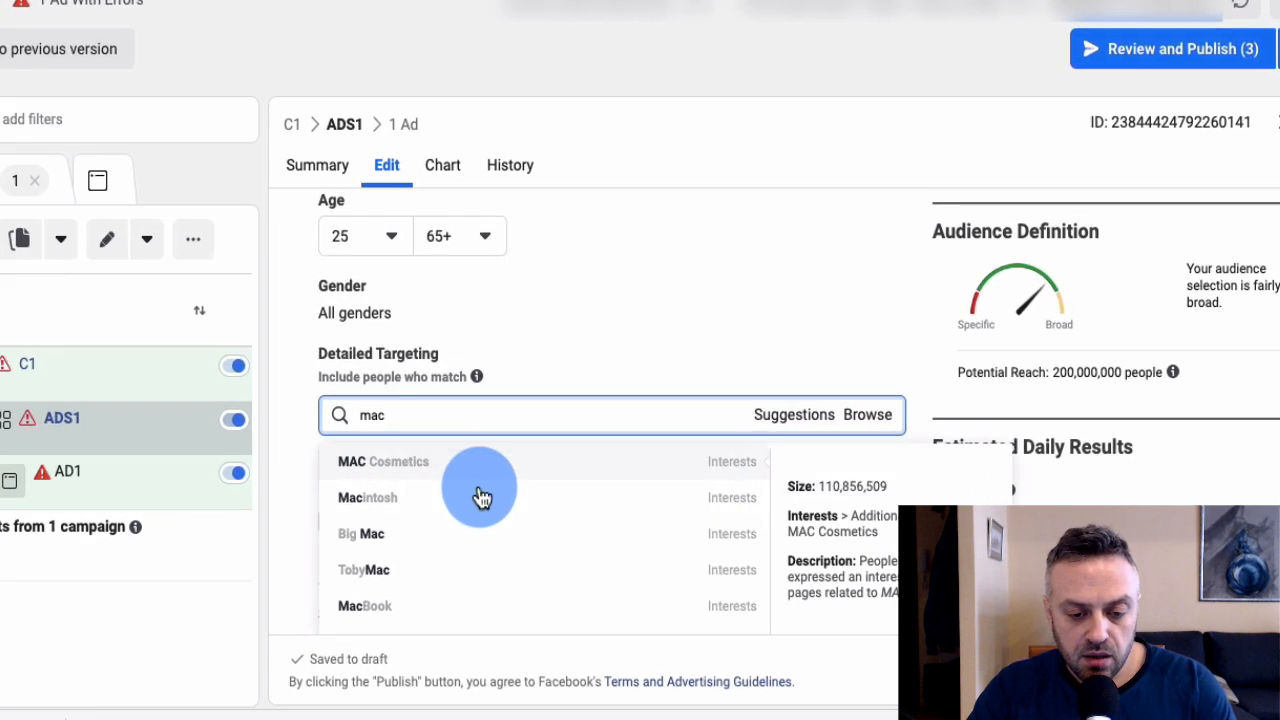
{"action": "scroll", "coordinate": [558, 497], "scroll_direction": "down", "scroll_amount": 2}
{"action": "scroll", "coordinate": [340, 507], "scroll_direction": "down", "scroll_amount": 4}
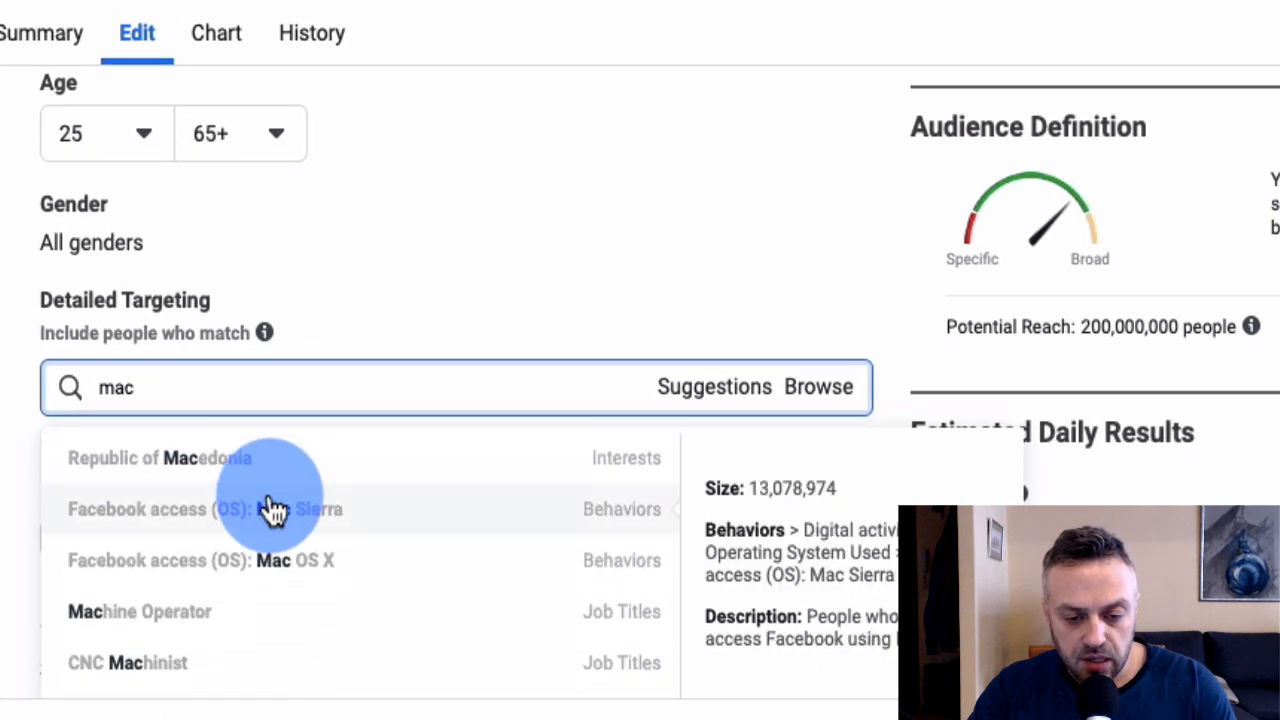
{"action": "scroll", "coordinate": [340, 507], "scroll_direction": "up", "scroll_amount": 6}
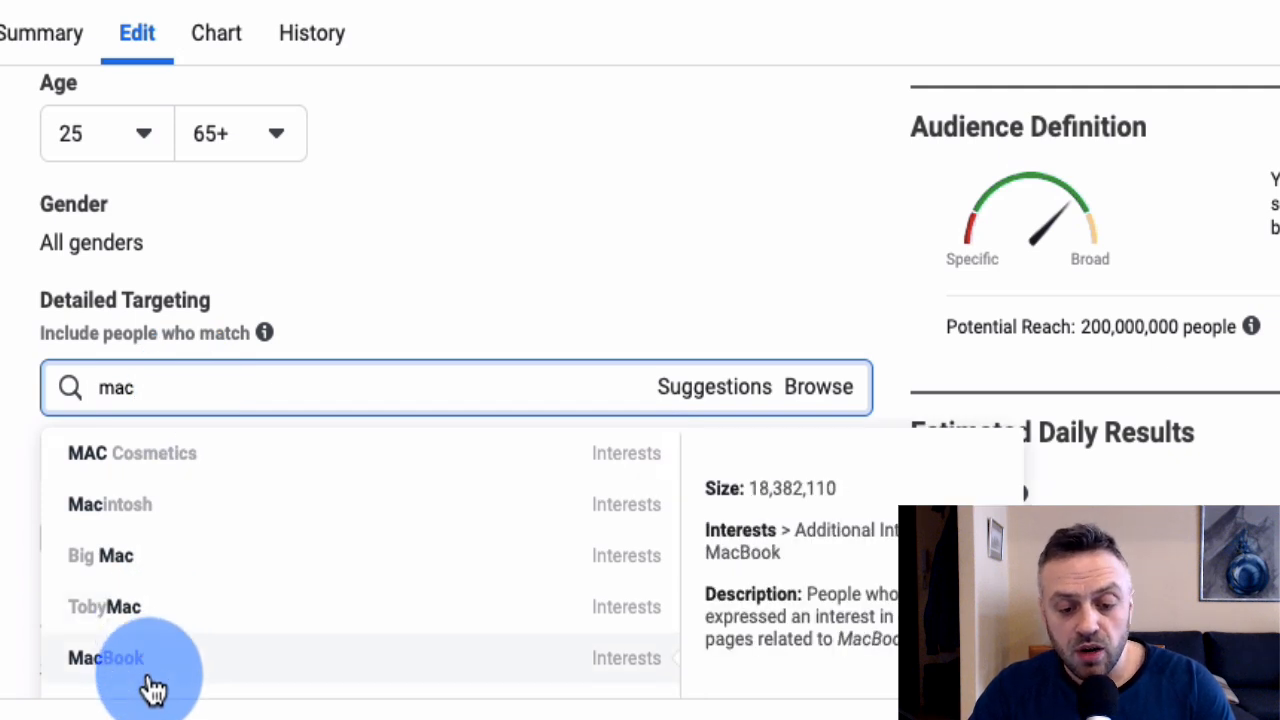
{"action": "key", "text": "Return"}
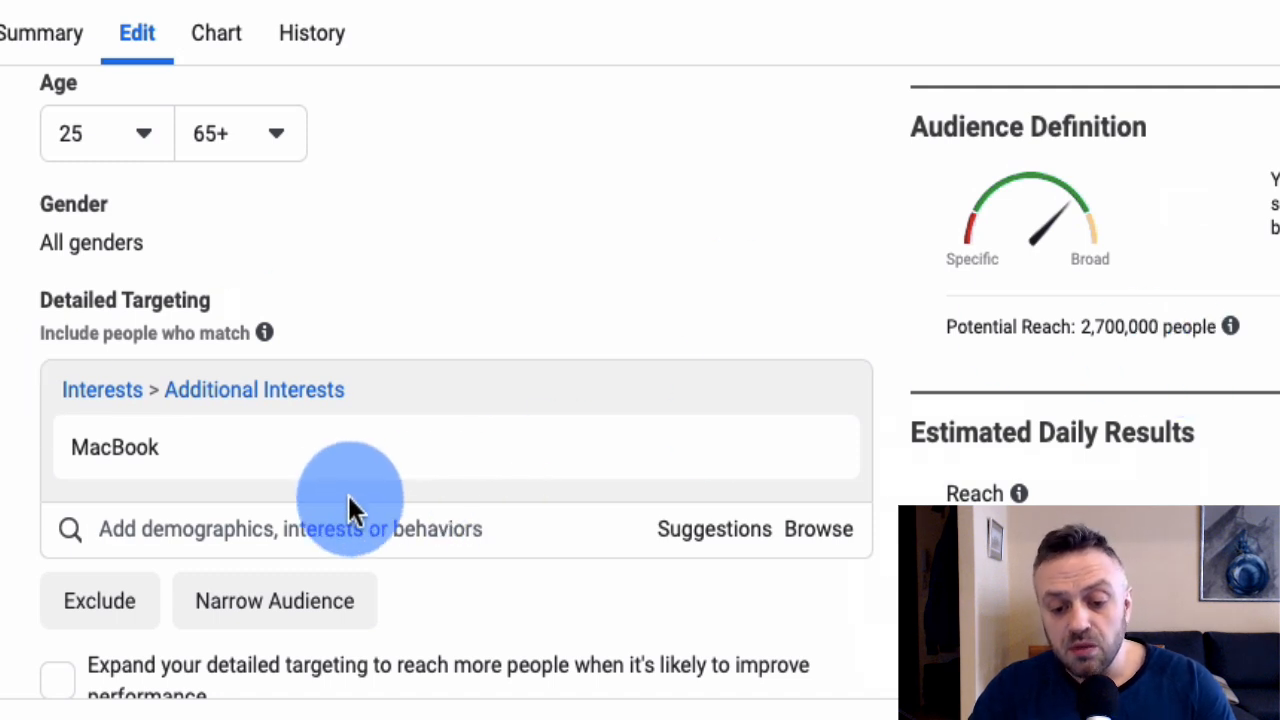
{"action": "scroll", "coordinate": [335, 497], "scroll_direction": "down", "scroll_amount": 3}
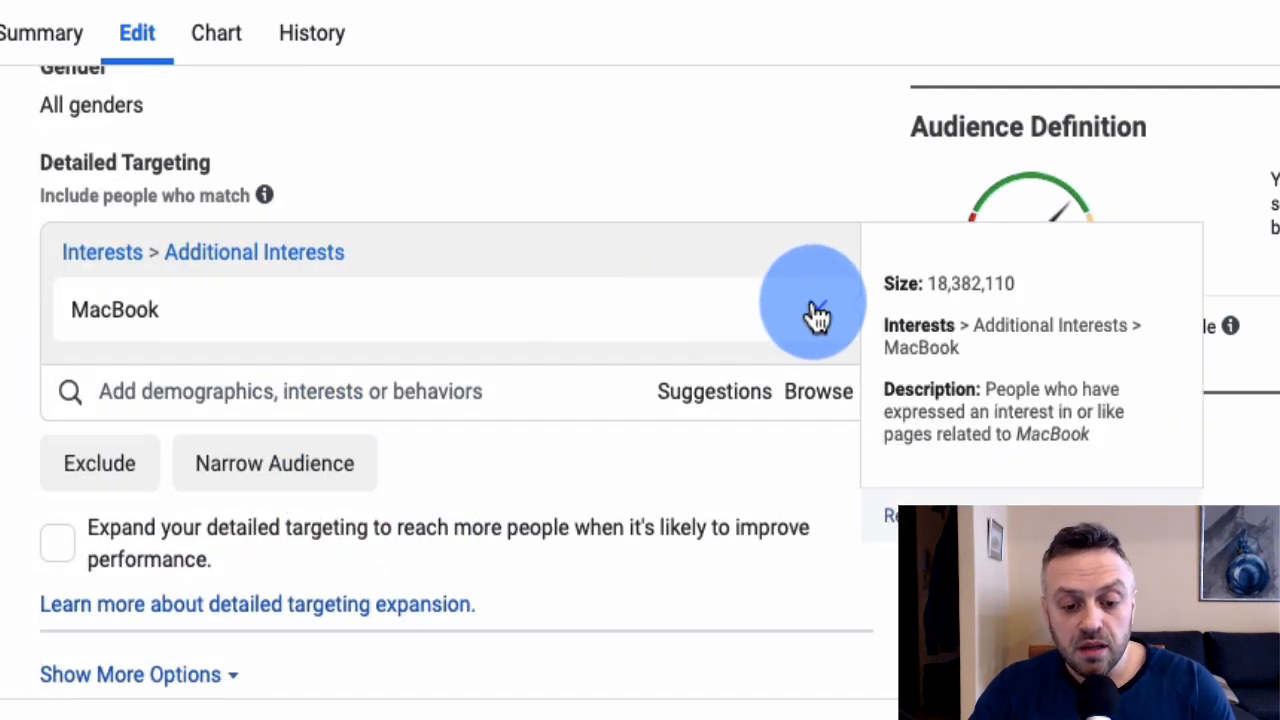
{"action": "left_click", "coordinate": [817, 316]}
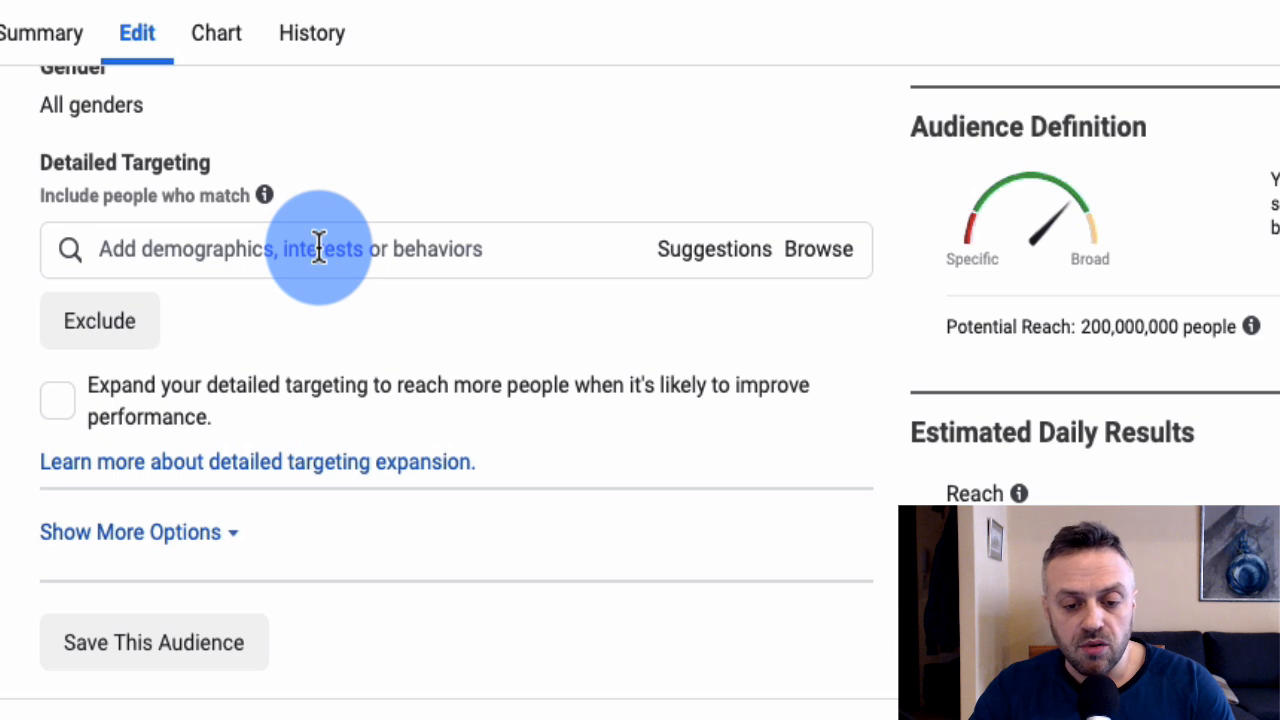
Step: Search the detailed targeting options for "catalina"
{"action": "left_click", "coordinate": [320, 248]}
{"action": "scroll", "coordinate": [15, 300], "scroll_direction": "up", "scroll_amount": 1}
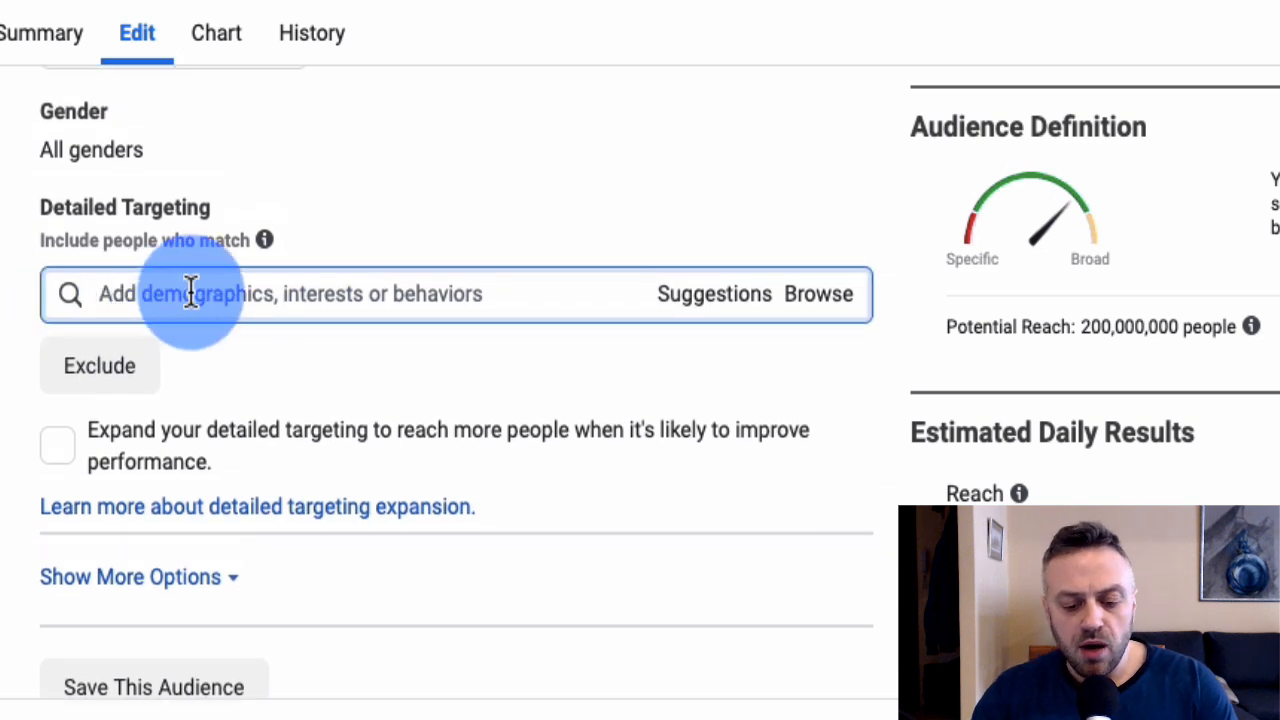
{"action": "type", "text": "catalina"}
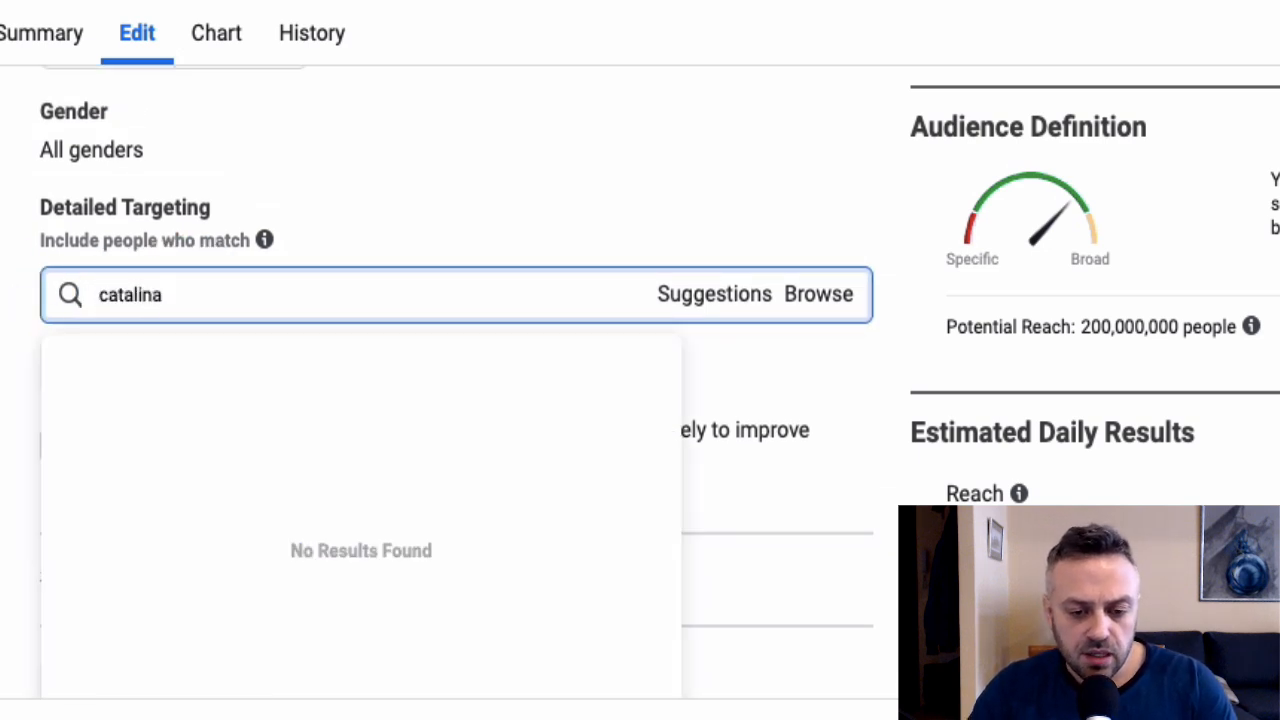
Step: Find "mac osx" in the detailed targeting and add the behavior "Facebook access (OS): Mac OS X"
{"action": "double_click", "coordinate": [310, 294]}
{"action": "type", "text": "mac osx"}
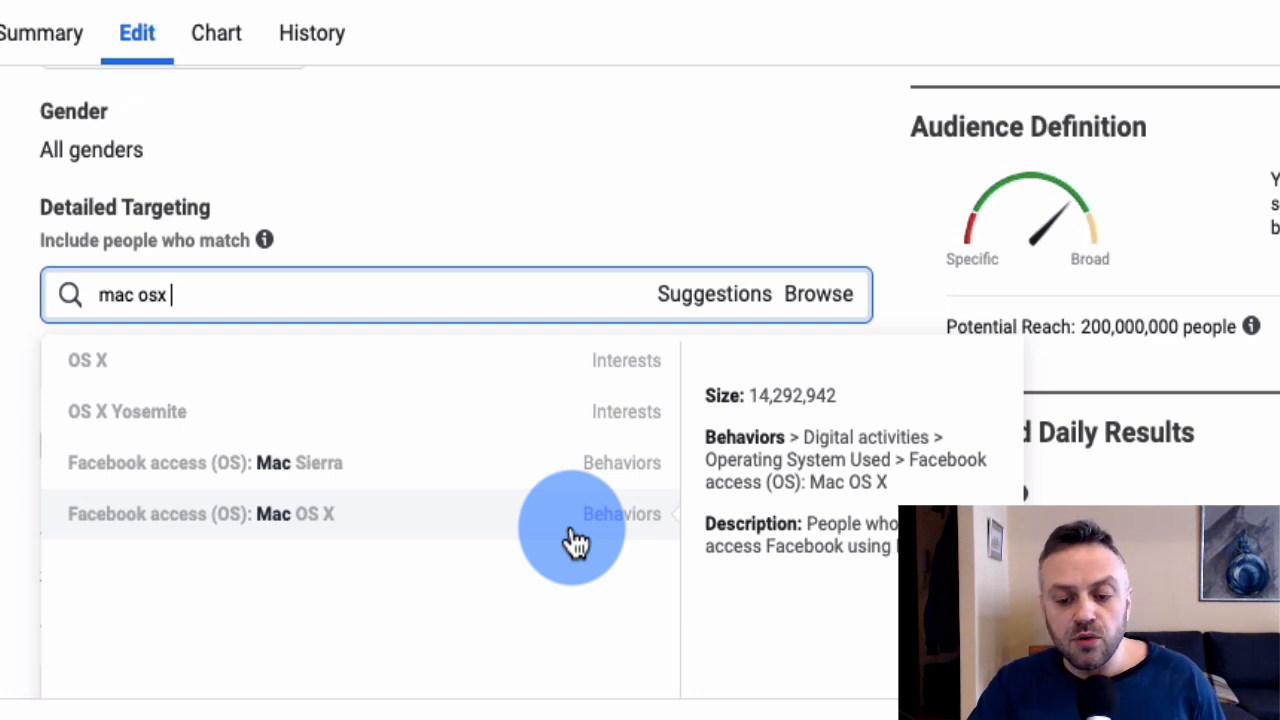
{"action": "left_click", "coordinate": [108, 490]}
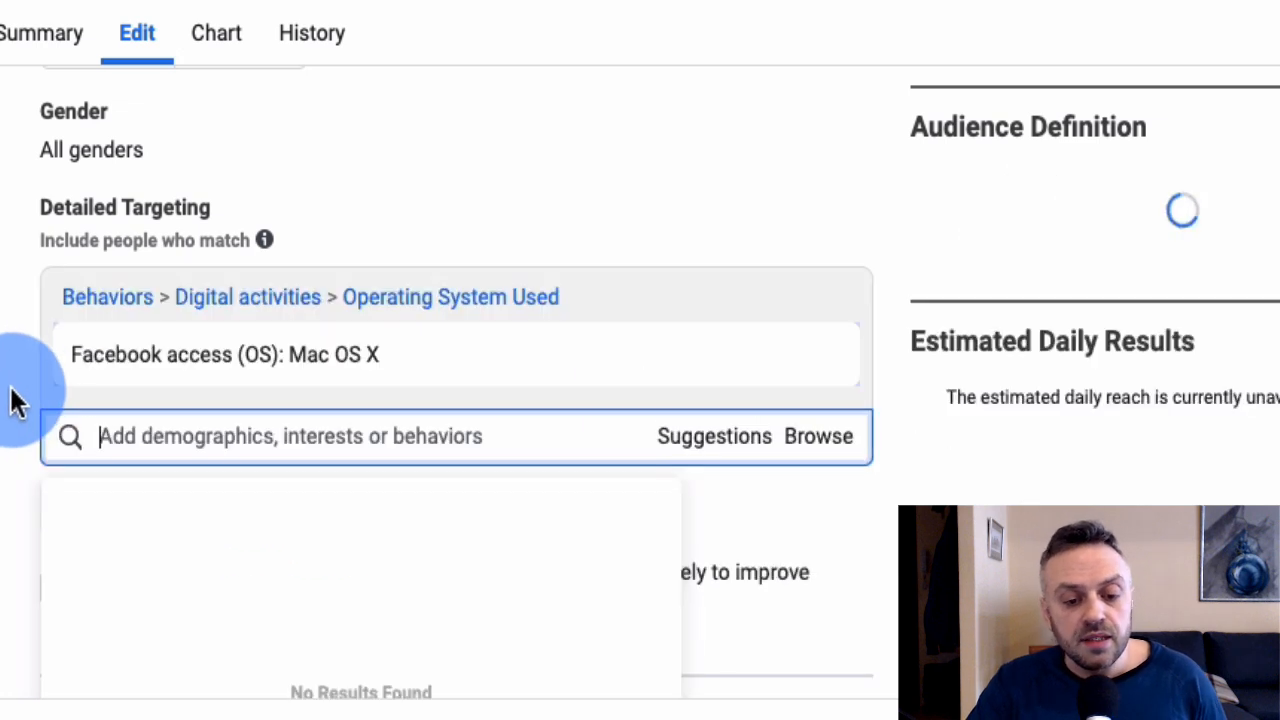
{"action": "left_click", "coordinate": [15, 405]}
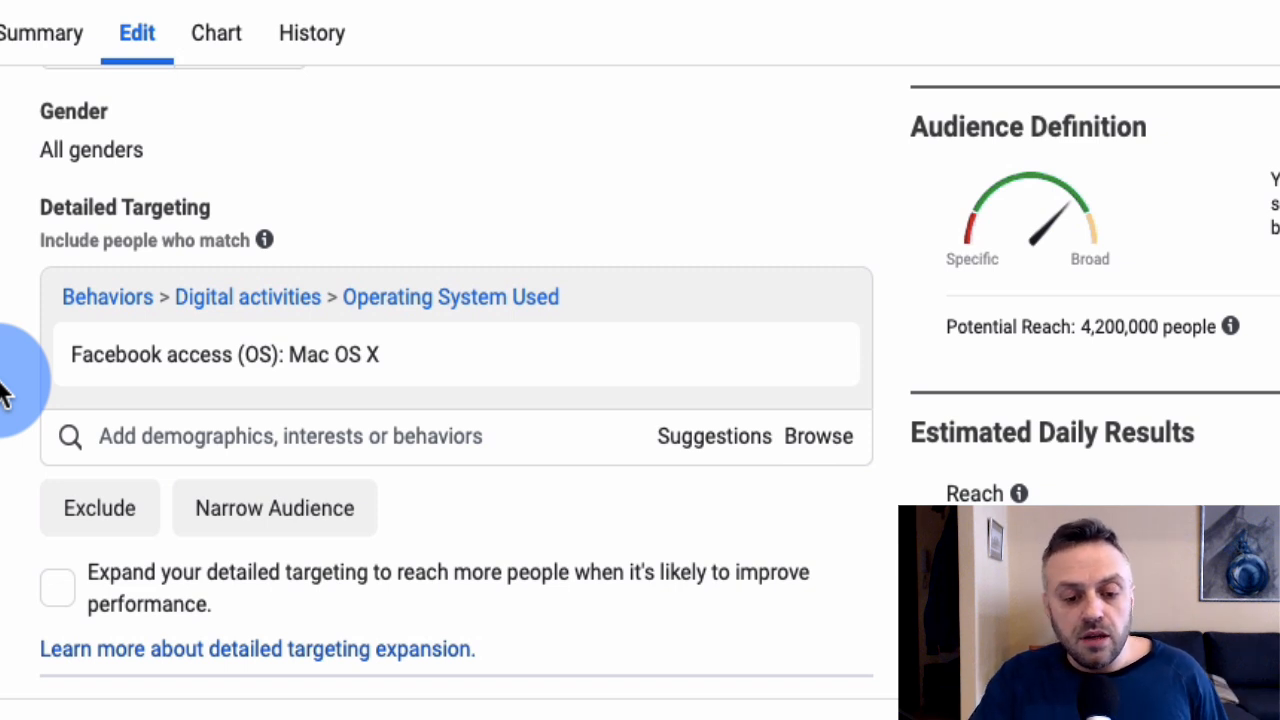
Step: Expand the additional audience options and review the ad set's age, gender, detailed targeting, language and connection settings
{"action": "mouse_move", "coordinate": [148, 357]}
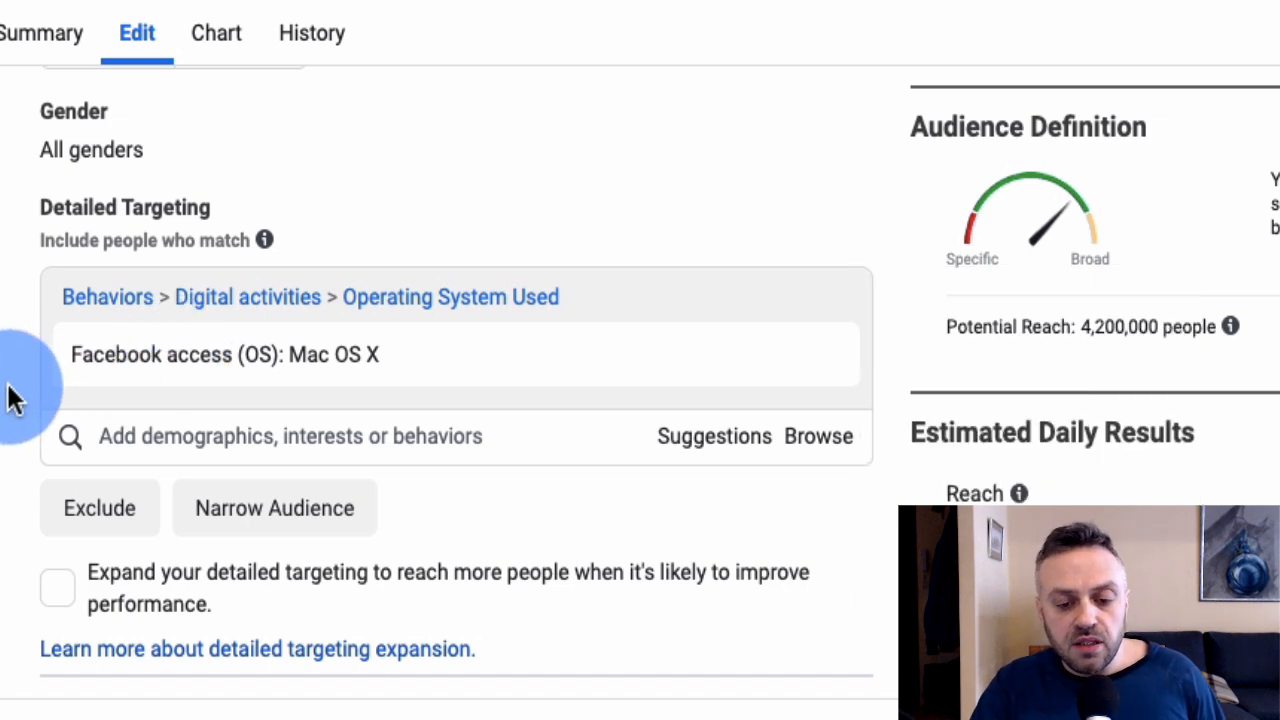
{"action": "scroll", "coordinate": [12, 398], "scroll_direction": "down", "scroll_amount": 8}
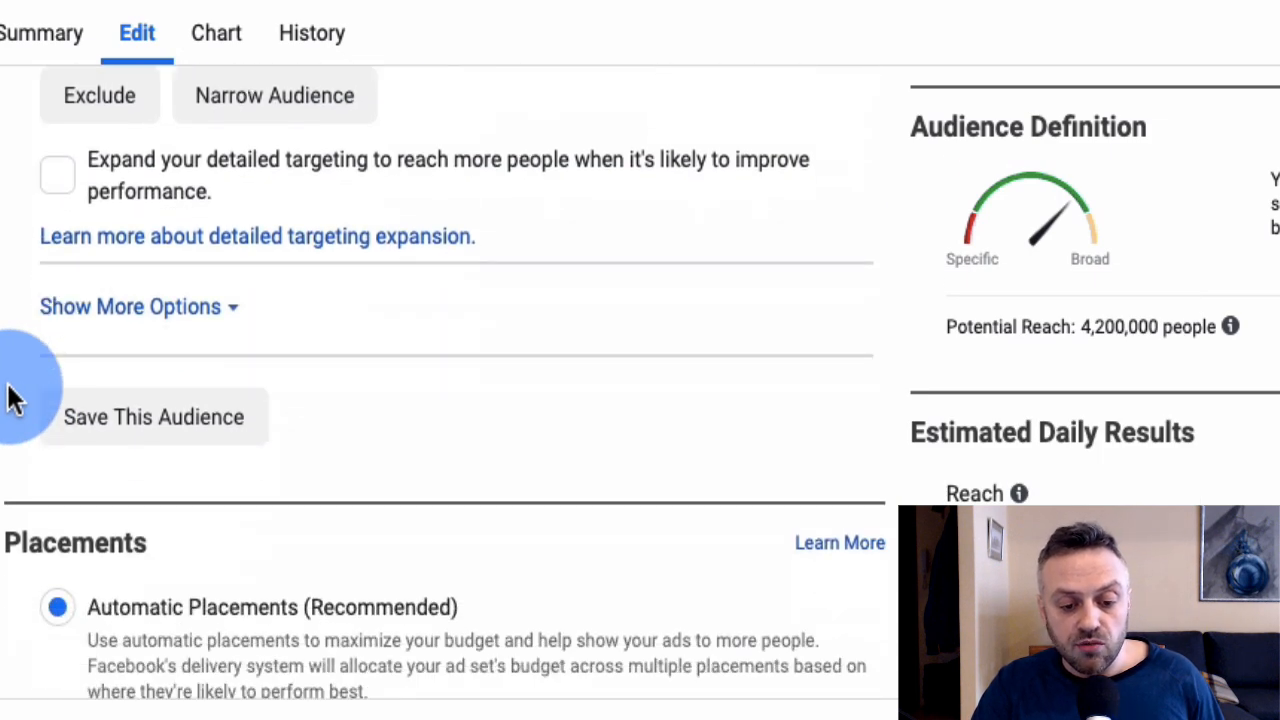
{"action": "scroll", "coordinate": [12, 398], "scroll_direction": "down", "scroll_amount": 3}
{"action": "scroll", "coordinate": [12, 398], "scroll_direction": "up", "scroll_amount": 10}
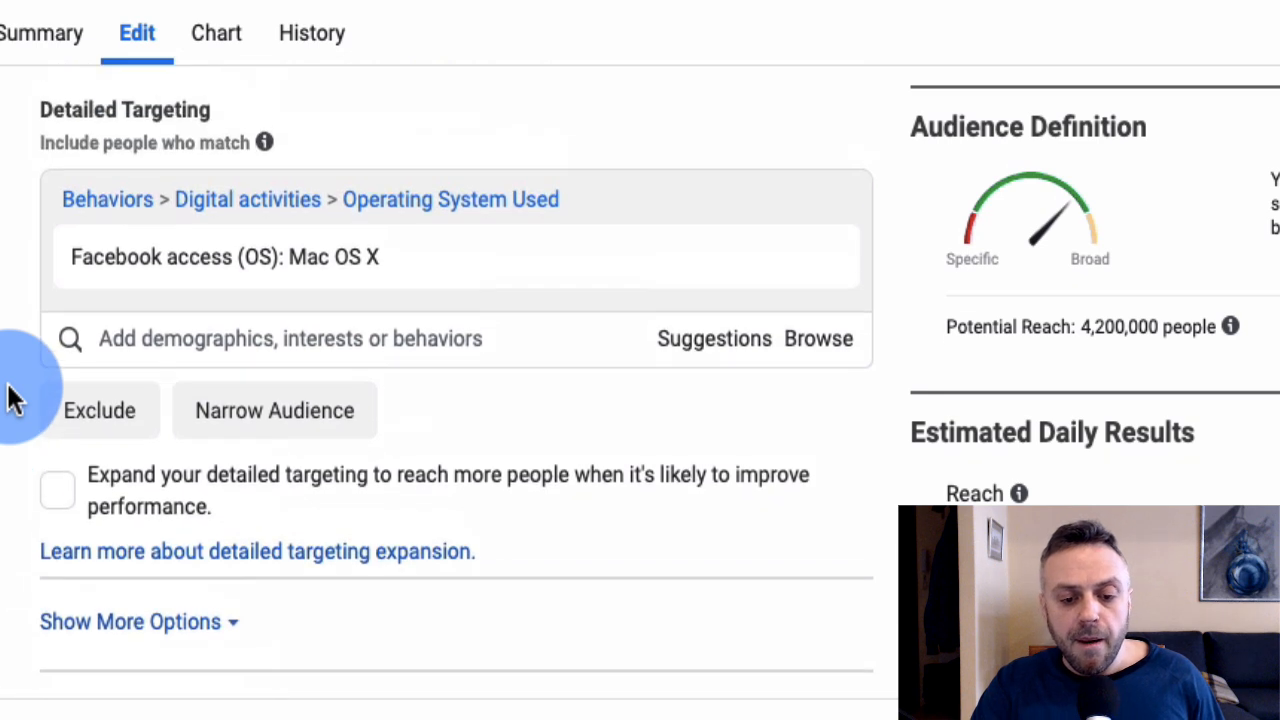
{"action": "scroll", "coordinate": [12, 398], "scroll_direction": "down", "scroll_amount": 3}
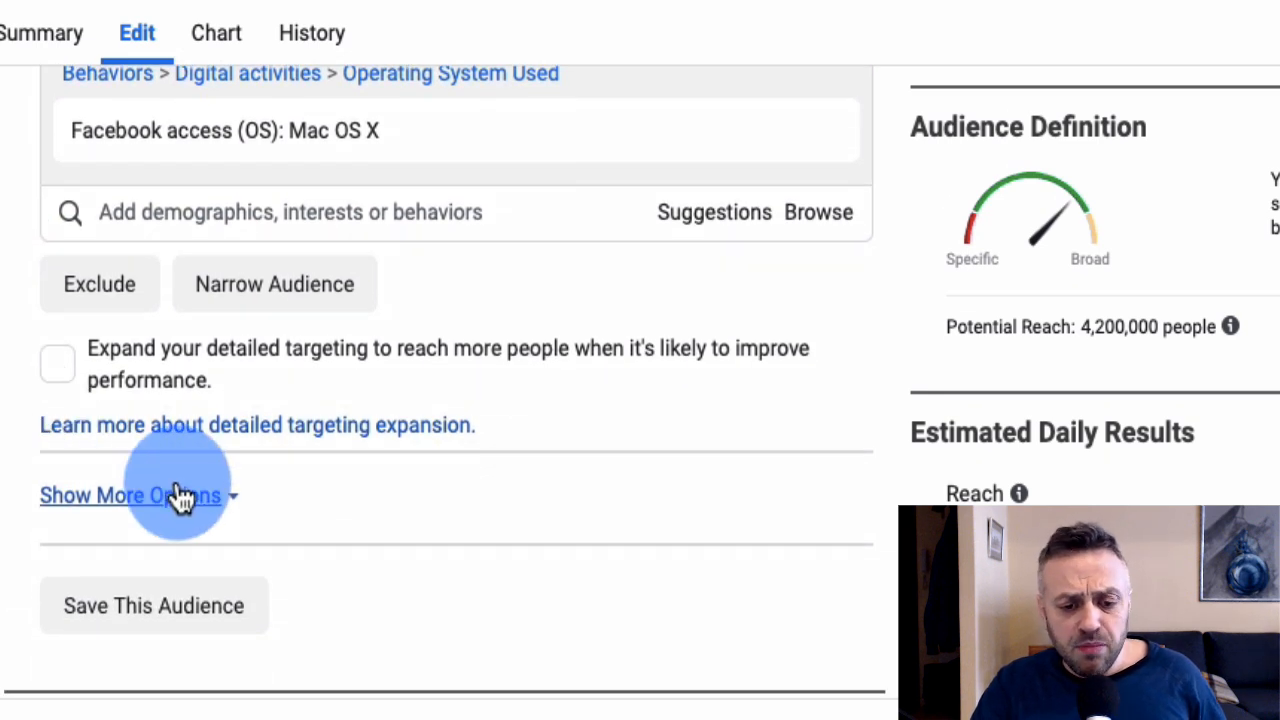
{"action": "left_click", "coordinate": [177, 494]}
{"action": "scroll", "coordinate": [4, 530], "scroll_direction": "down", "scroll_amount": 5}
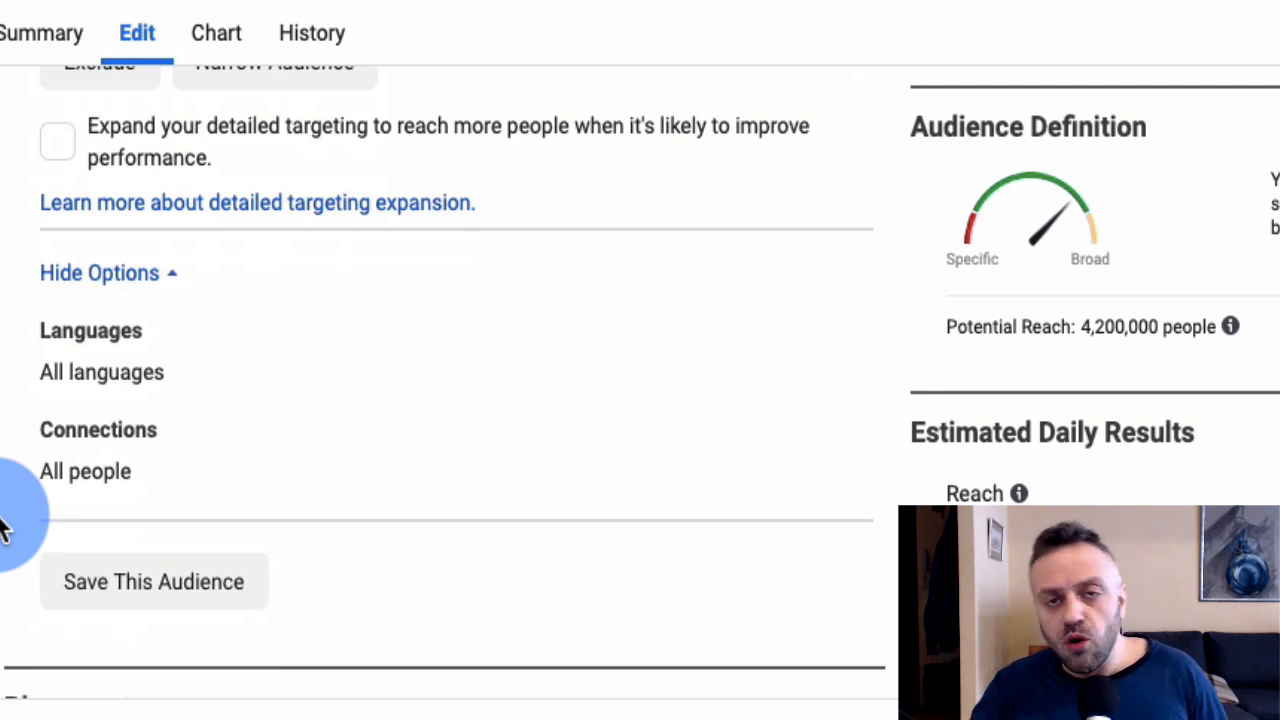
{"action": "scroll", "coordinate": [2, 525], "scroll_direction": "up", "scroll_amount": 8}
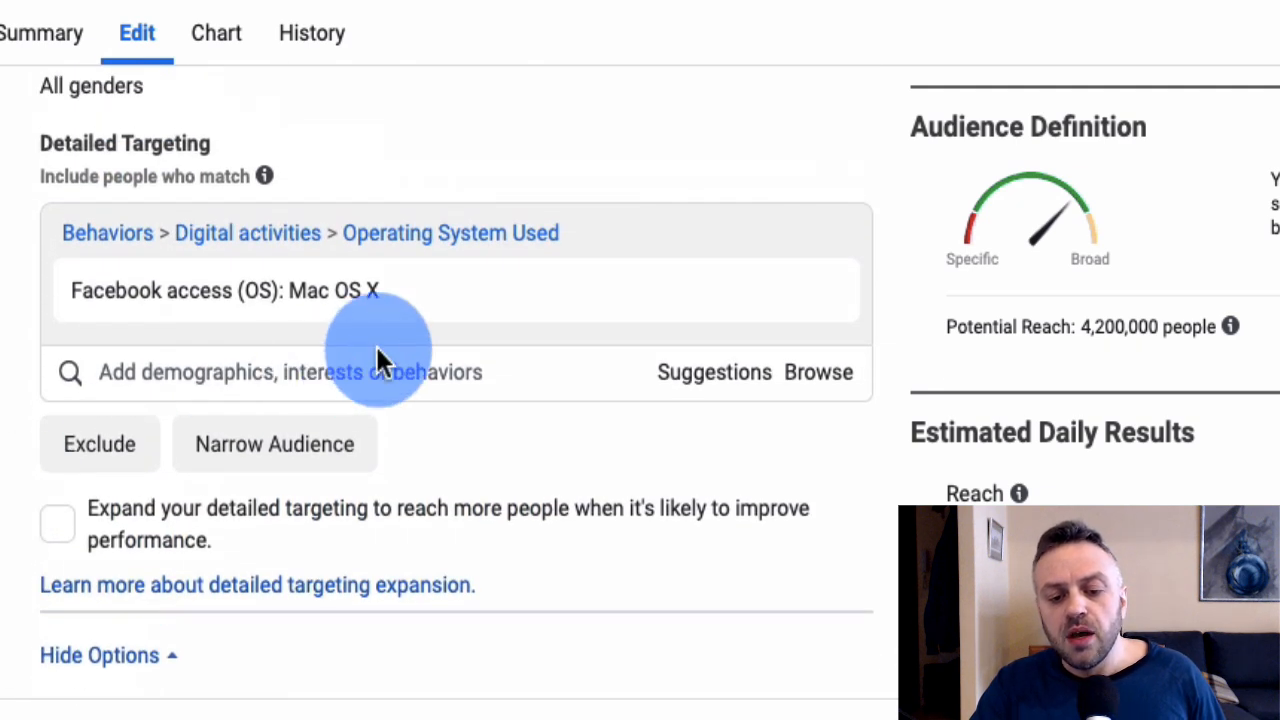
{"action": "mouse_move", "coordinate": [390, 292]}
{"action": "scroll", "coordinate": [10, 400], "scroll_direction": "up", "scroll_amount": 5}
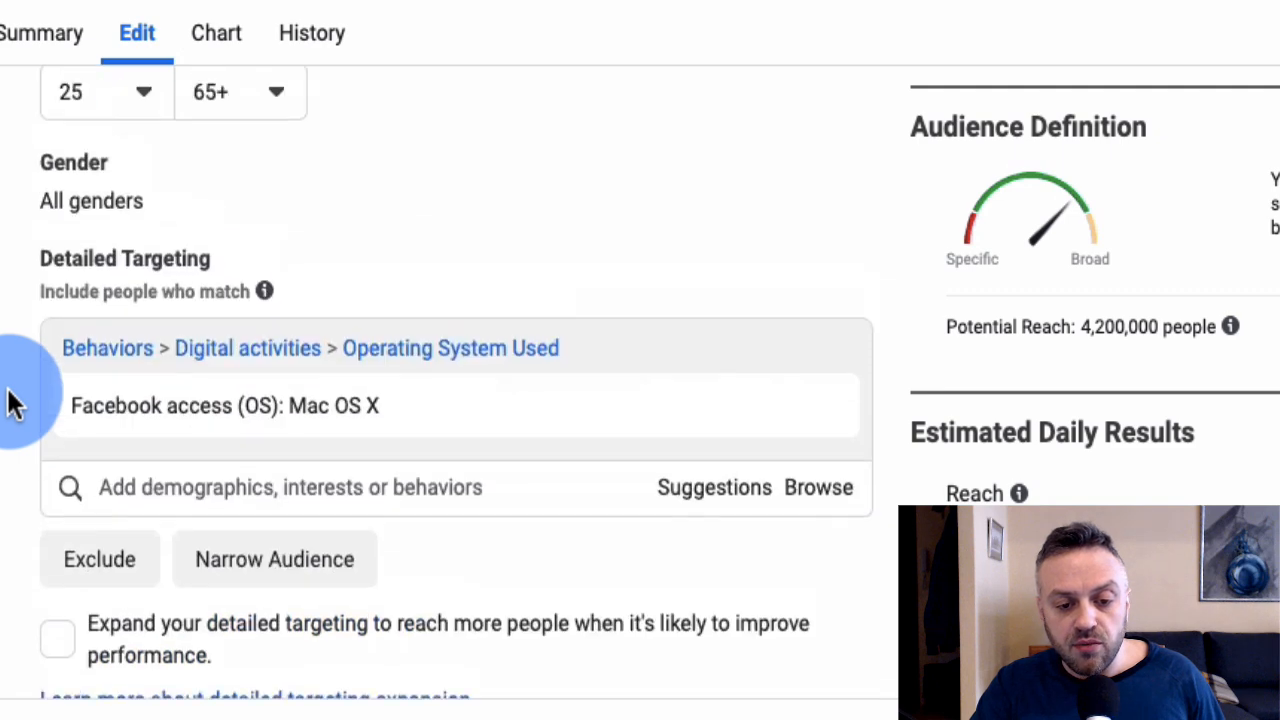
{"action": "scroll", "coordinate": [50, 390], "scroll_direction": "up", "scroll_amount": 3}
{"action": "scroll", "coordinate": [2, 450], "scroll_direction": "down", "scroll_amount": 11}
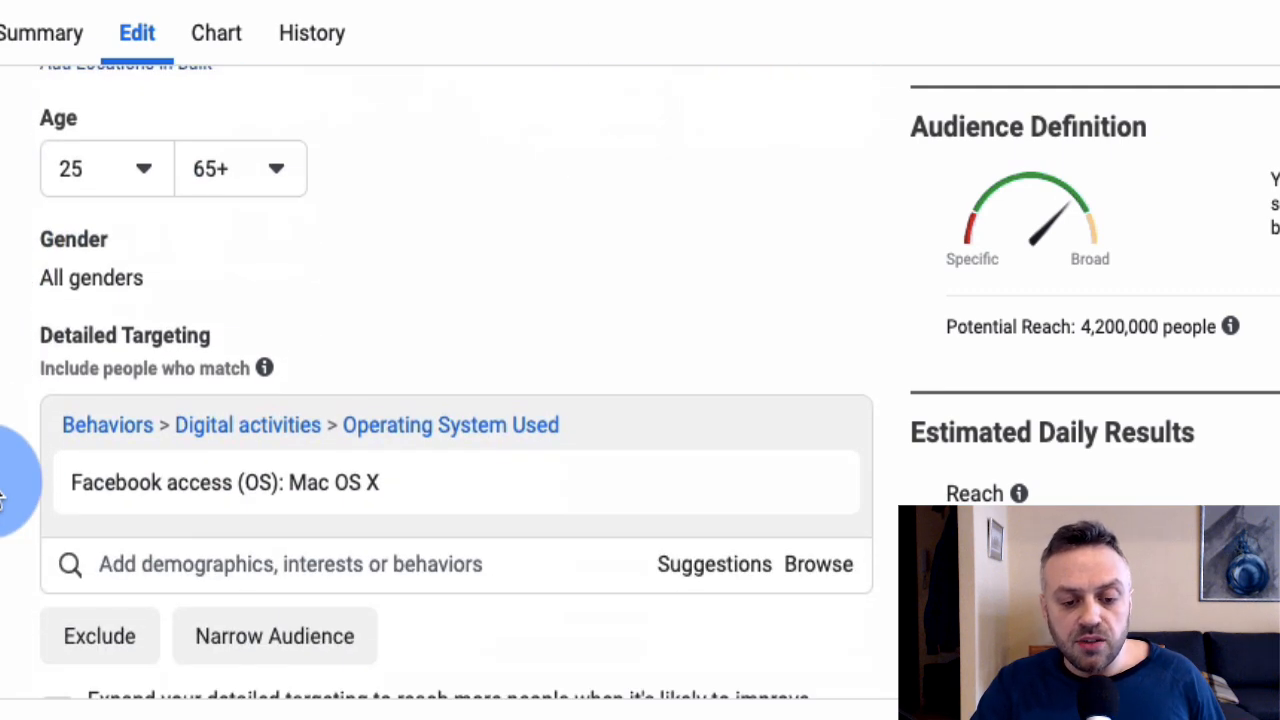
{"action": "scroll", "coordinate": [2, 495], "scroll_direction": "down", "scroll_amount": 2}
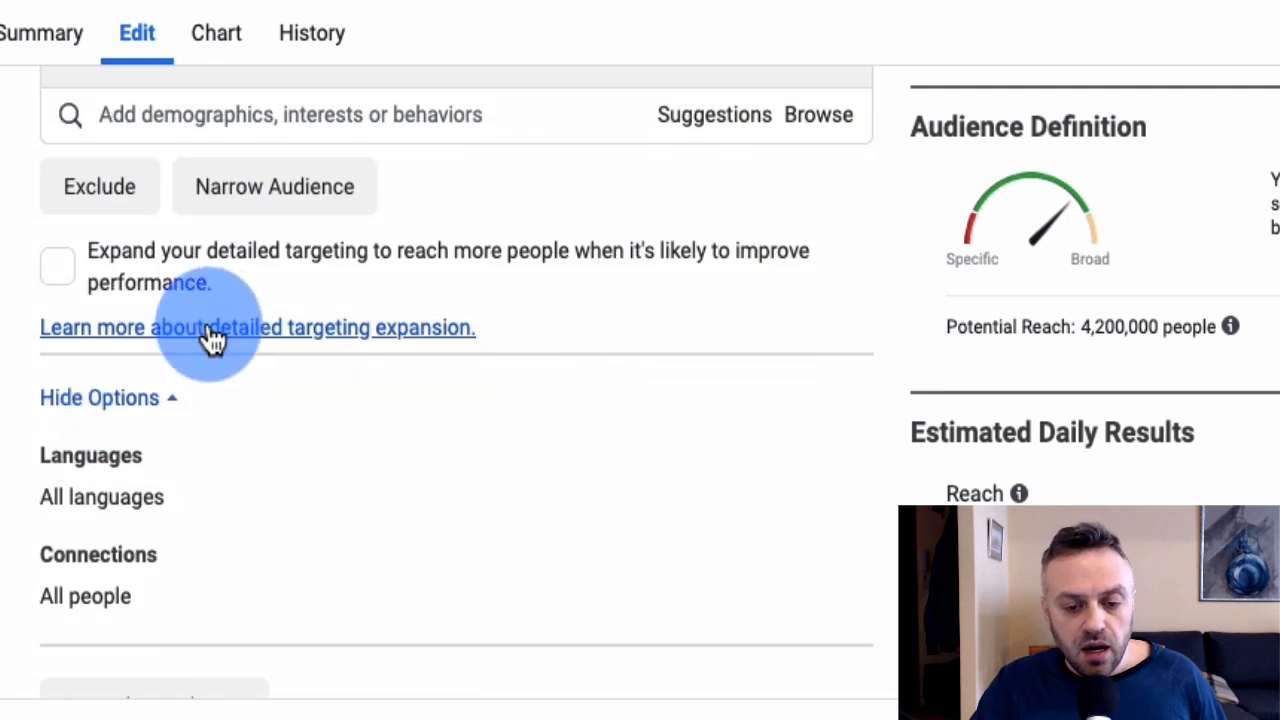
Step: Switch the ad set to Manual Placements and limit its devices to Desktop by excluding Mobile
{"action": "scroll", "coordinate": [8, 445], "scroll_direction": "down", "scroll_amount": 9}
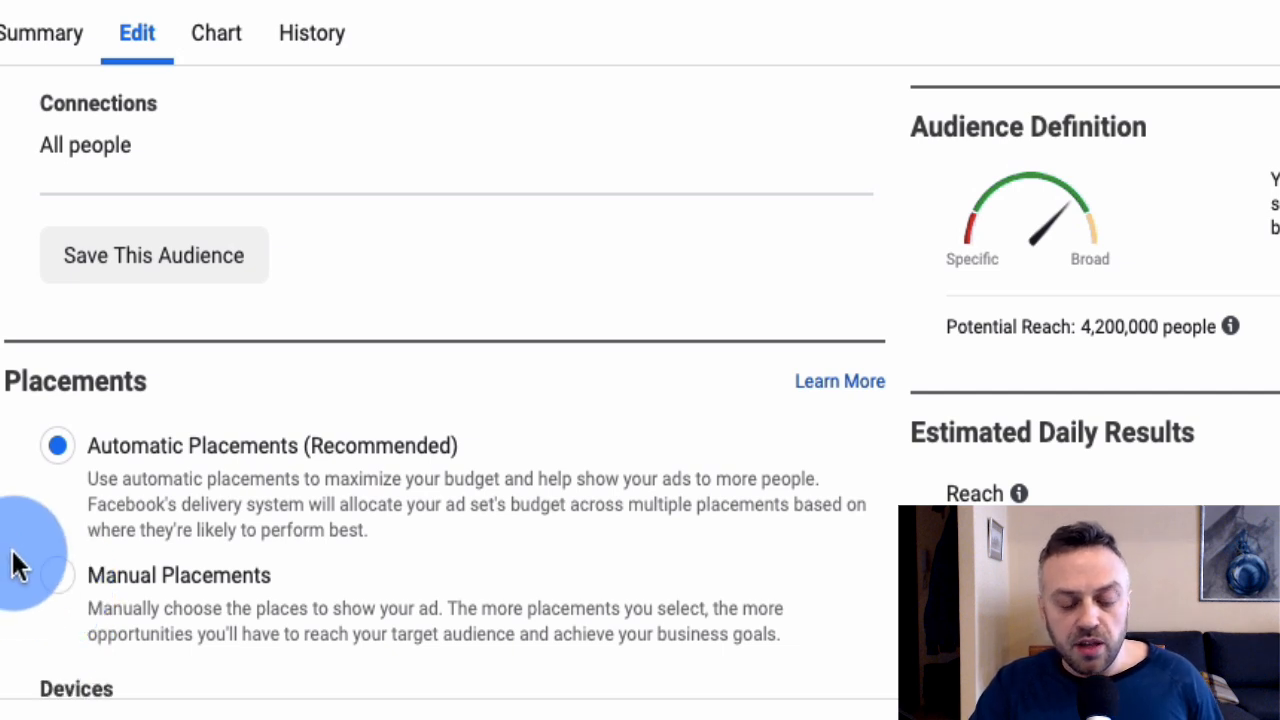
{"action": "left_click", "coordinate": [14, 562]}
{"action": "scroll", "coordinate": [15, 565], "scroll_direction": "down", "scroll_amount": 5}
{"action": "scroll", "coordinate": [15, 564], "scroll_direction": "down", "scroll_amount": 5}
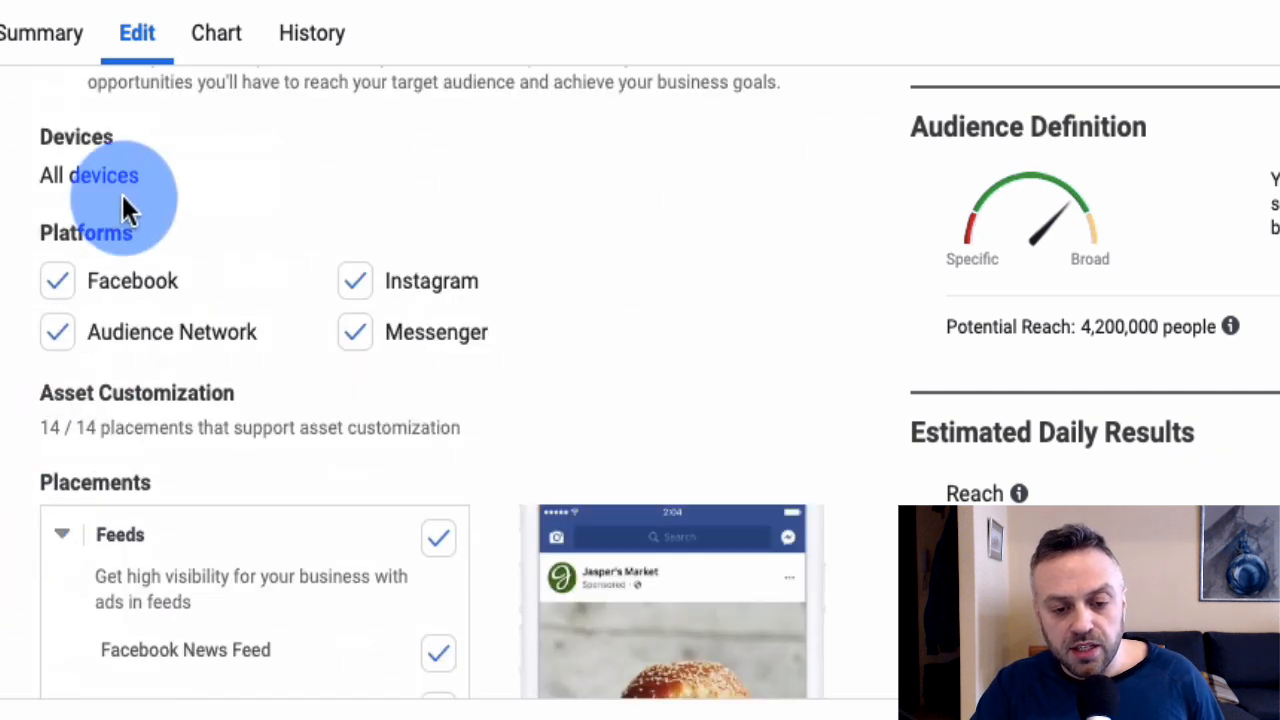
{"action": "mouse_move", "coordinate": [103, 166]}
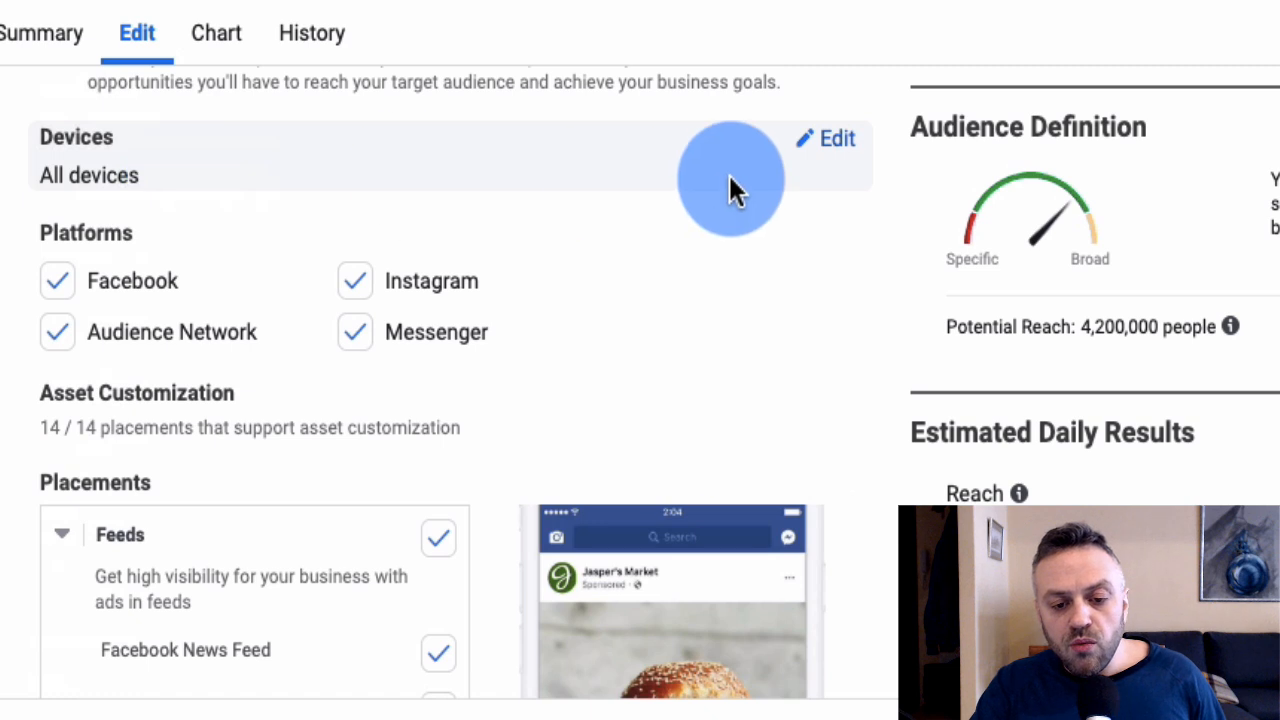
{"action": "left_click", "coordinate": [820, 150]}
{"action": "left_click", "coordinate": [224, 200]}
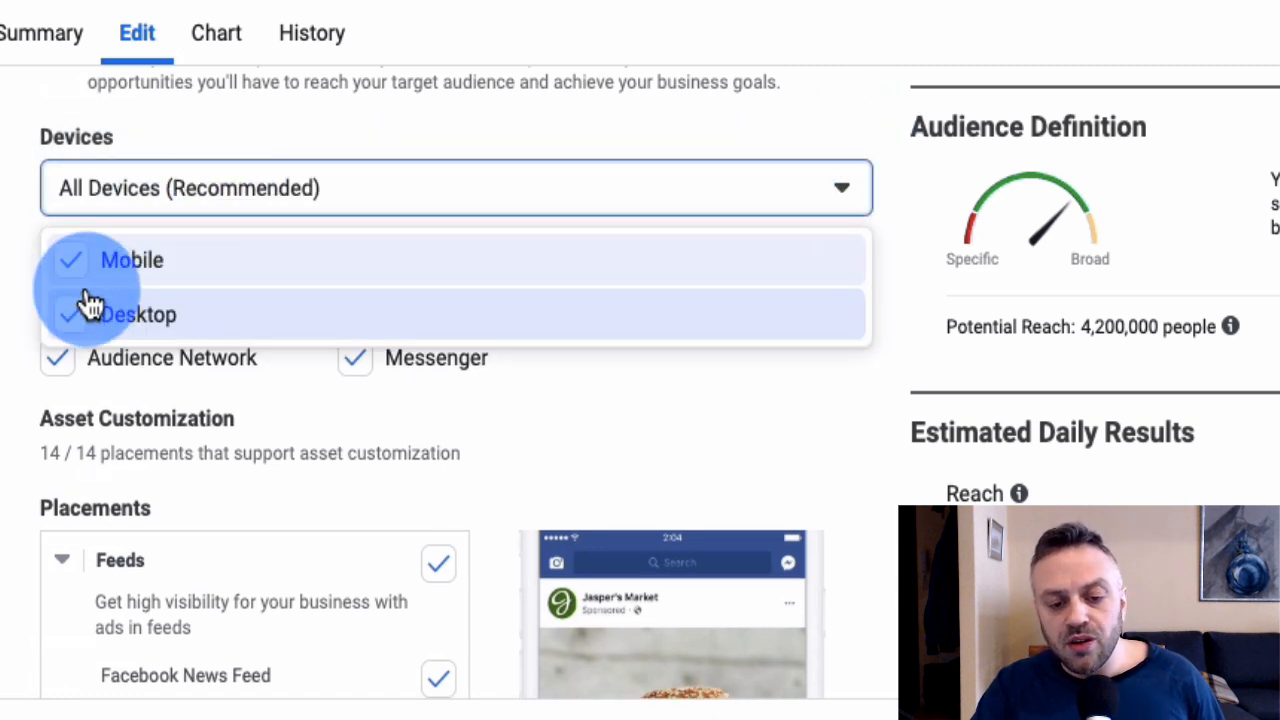
{"action": "left_click", "coordinate": [2, 250]}
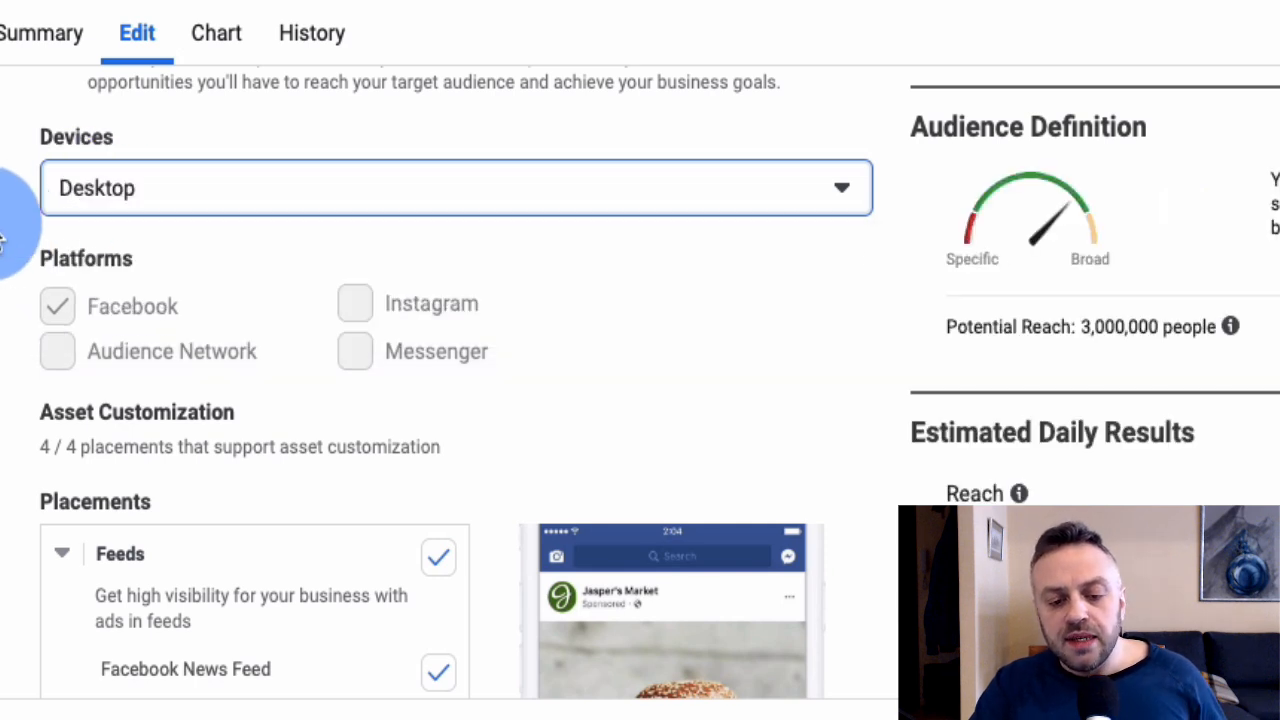
{"action": "scroll", "coordinate": [6, 226], "scroll_direction": "up", "scroll_amount": 5}
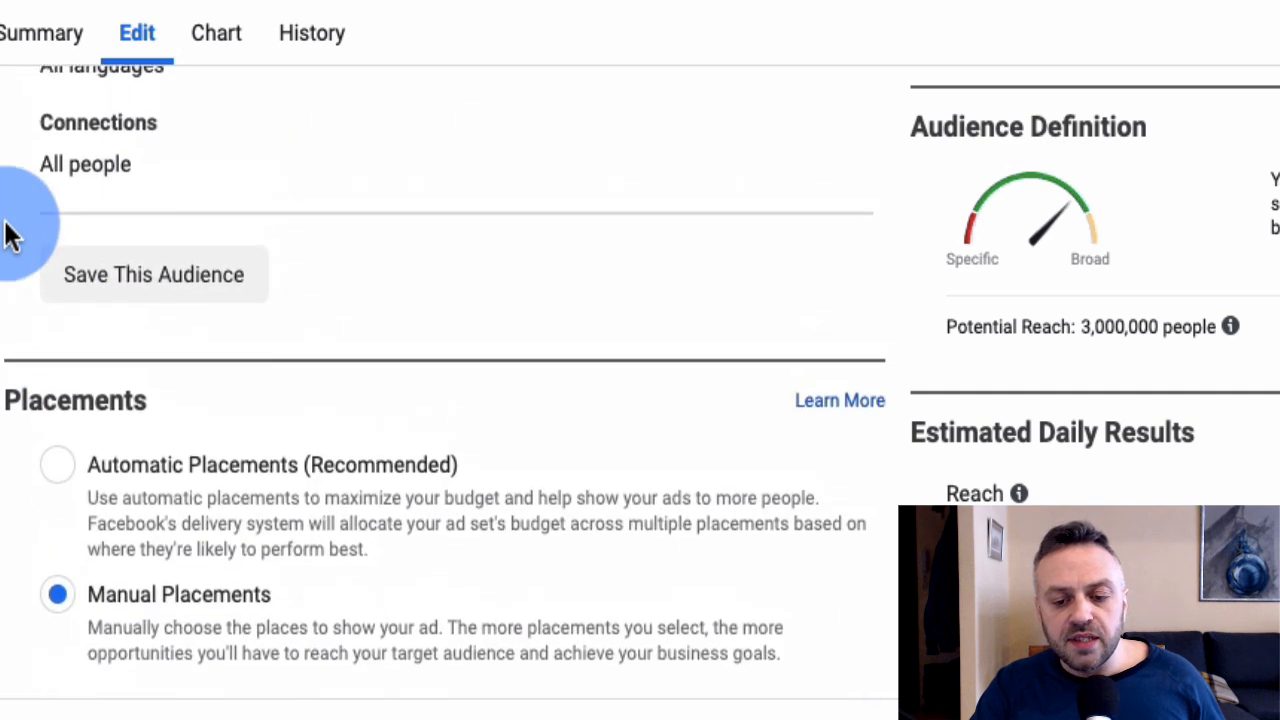
{"action": "scroll", "coordinate": [10, 235], "scroll_direction": "up", "scroll_amount": 10}
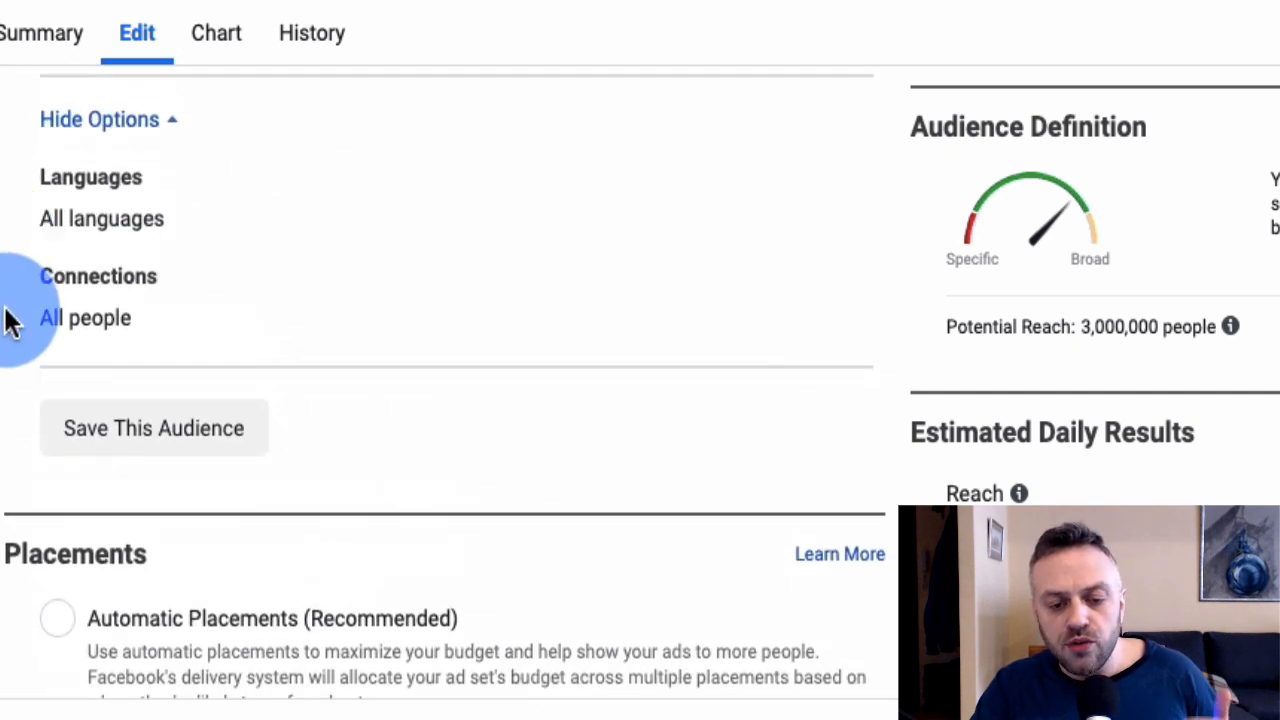
Step: Review the ad set's Mac OS X detailed targeting, language, connection and Desktop device settings
{"action": "scroll", "coordinate": [8, 320], "scroll_direction": "up", "scroll_amount": 1}
{"action": "mouse_move", "coordinate": [345, 220]}
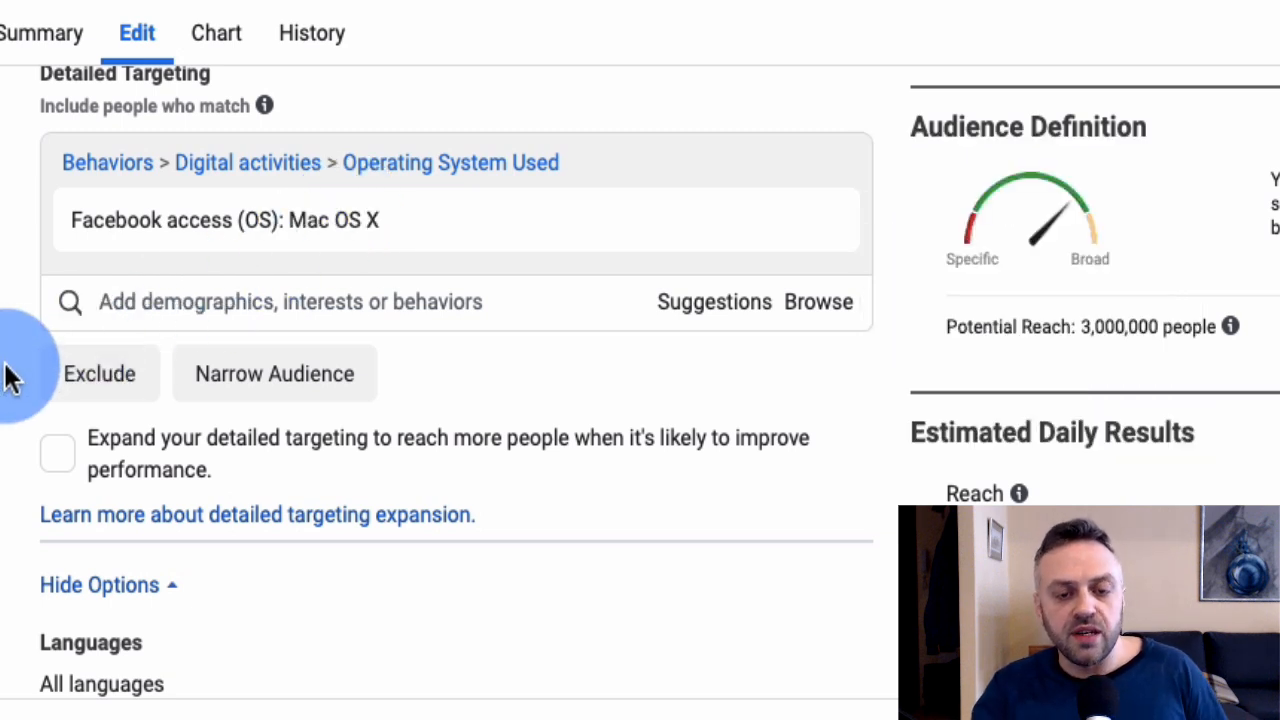
{"action": "scroll", "coordinate": [8, 378], "scroll_direction": "down", "scroll_amount": 7}
{"action": "scroll", "coordinate": [8, 378], "scroll_direction": "up", "scroll_amount": 2}
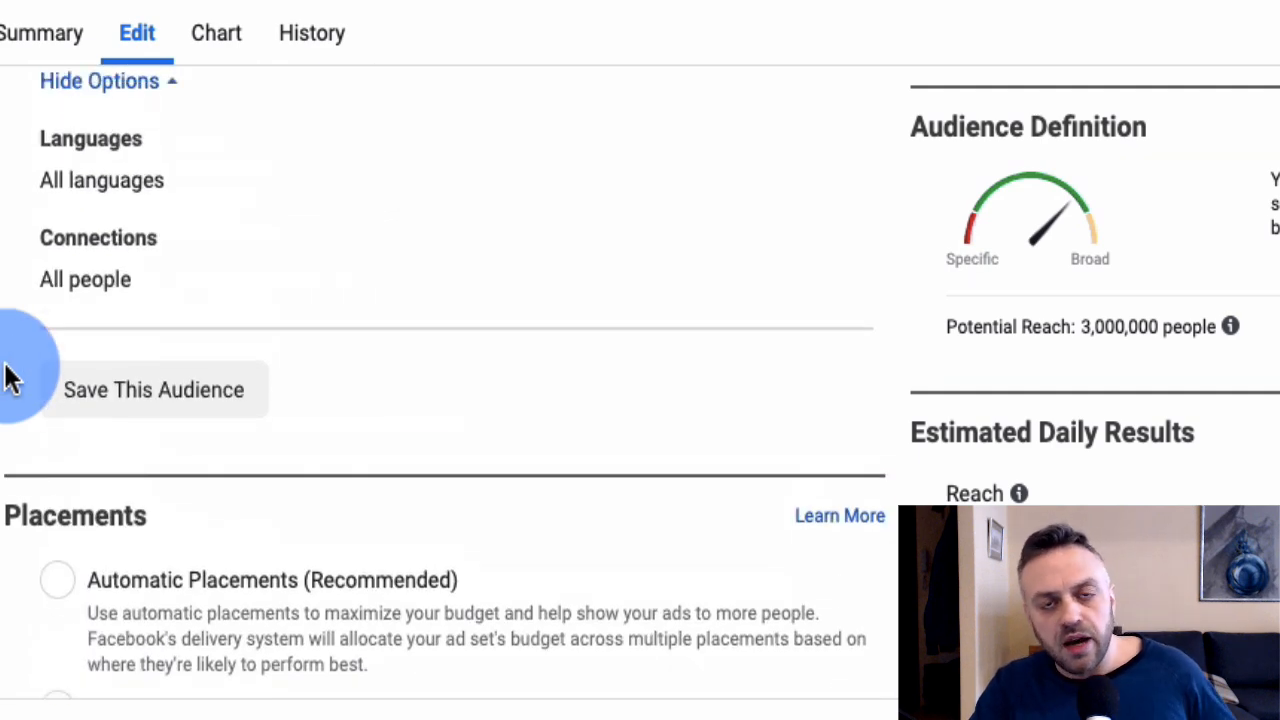
{"action": "scroll", "coordinate": [8, 378], "scroll_direction": "up", "scroll_amount": 4}
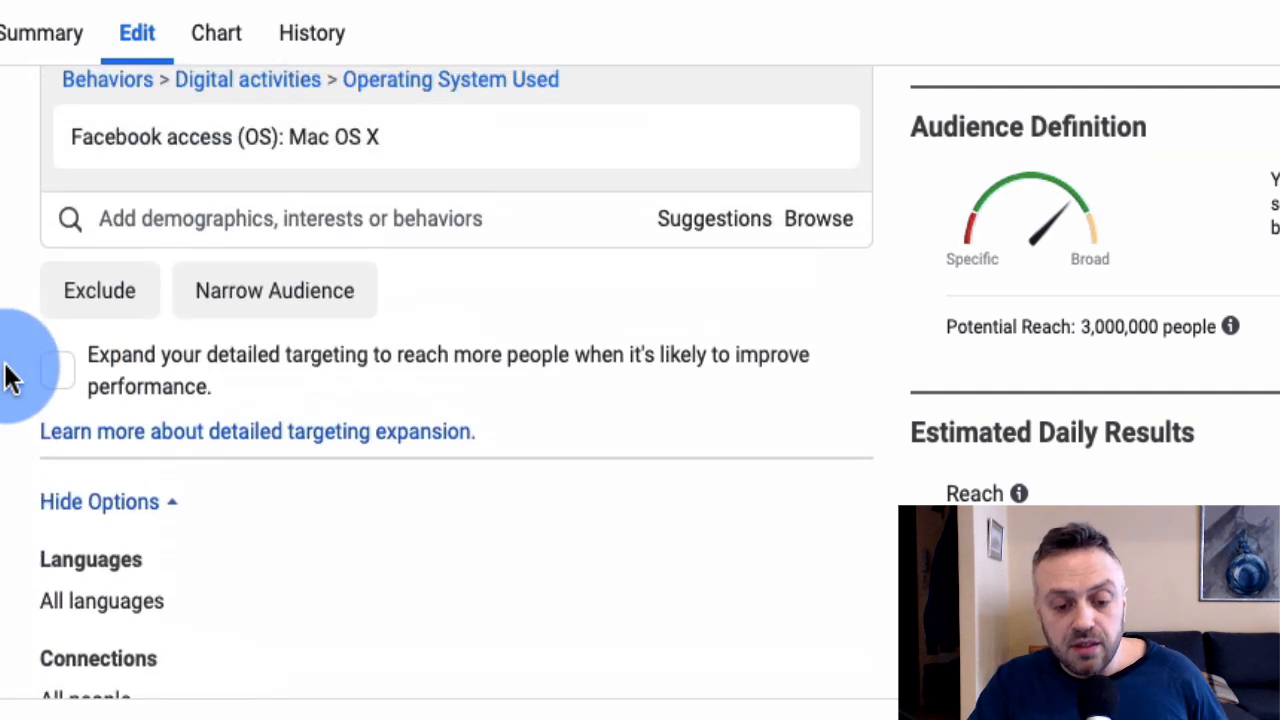
{"action": "scroll", "coordinate": [8, 378], "scroll_direction": "down", "scroll_amount": 6}
{"action": "scroll", "coordinate": [8, 378], "scroll_direction": "down", "scroll_amount": 4}
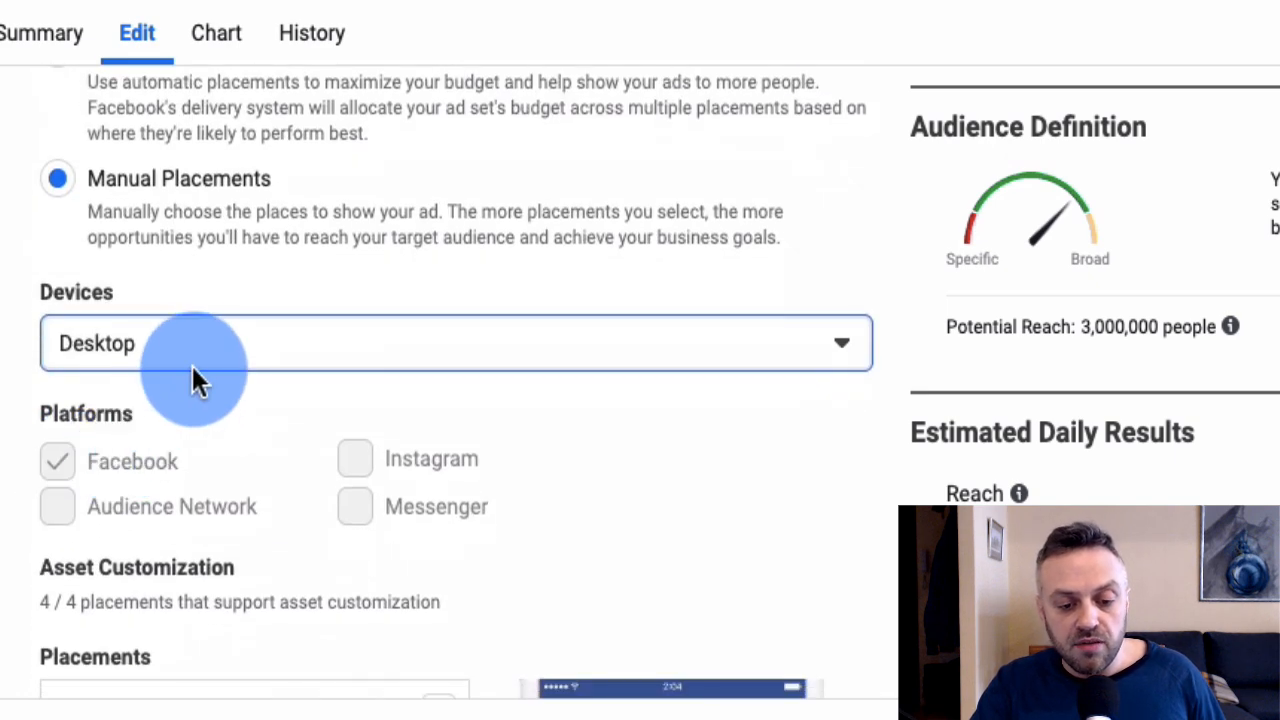
Step: Exclude Facebook Marketplace, Facebook Right Column and In-Stream from the placements, keeping only Facebook News Feed
{"action": "scroll", "coordinate": [10, 480], "scroll_direction": "down", "scroll_amount": 5}
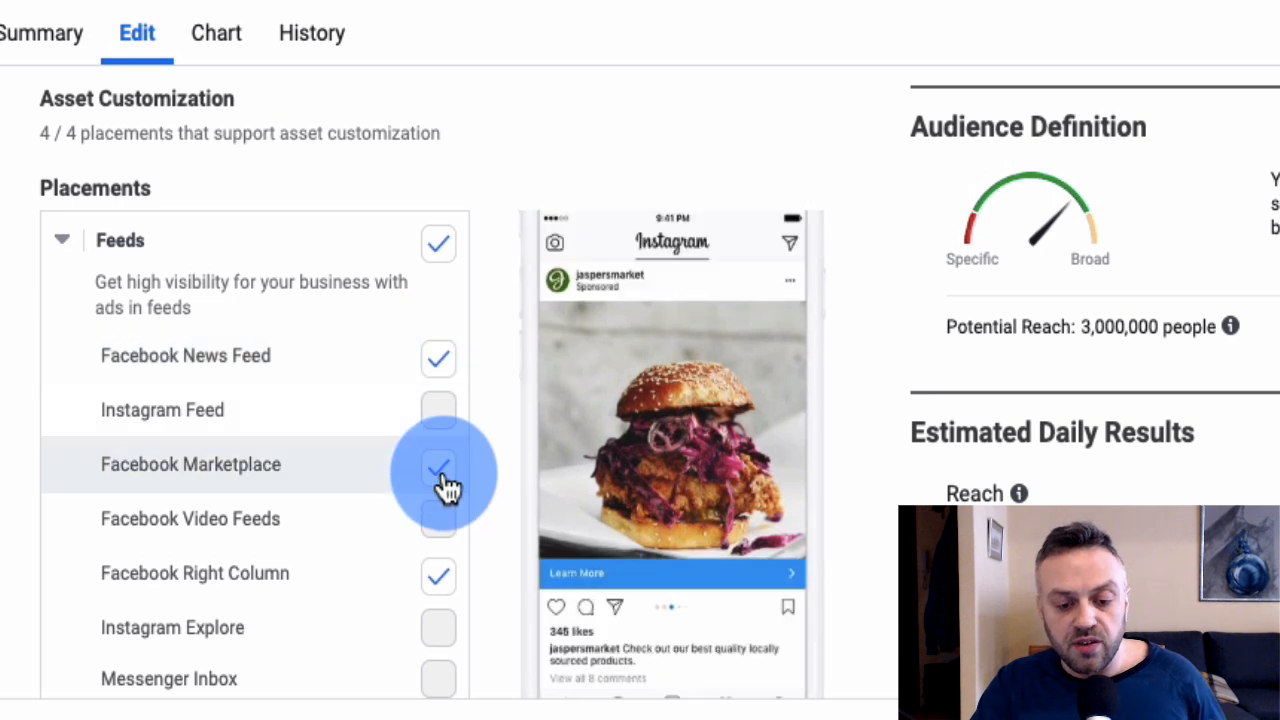
{"action": "left_click", "coordinate": [440, 470]}
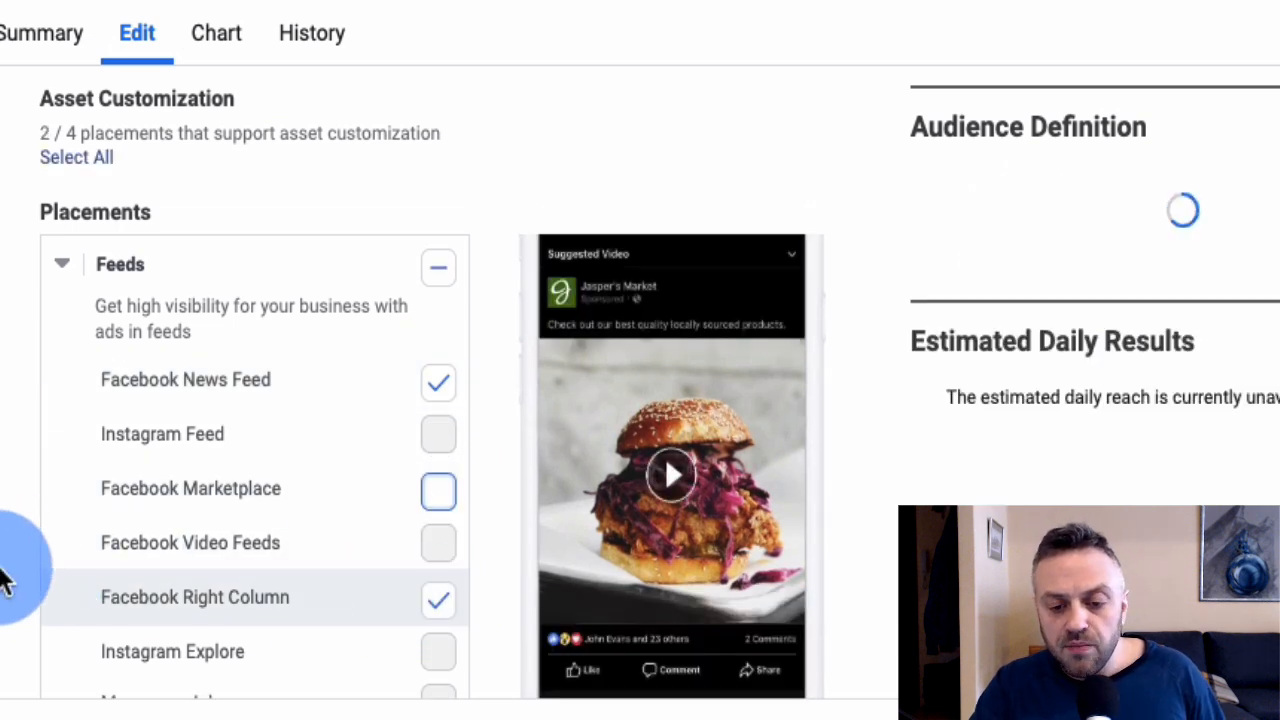
{"action": "scroll", "coordinate": [5, 580], "scroll_direction": "down", "scroll_amount": 5}
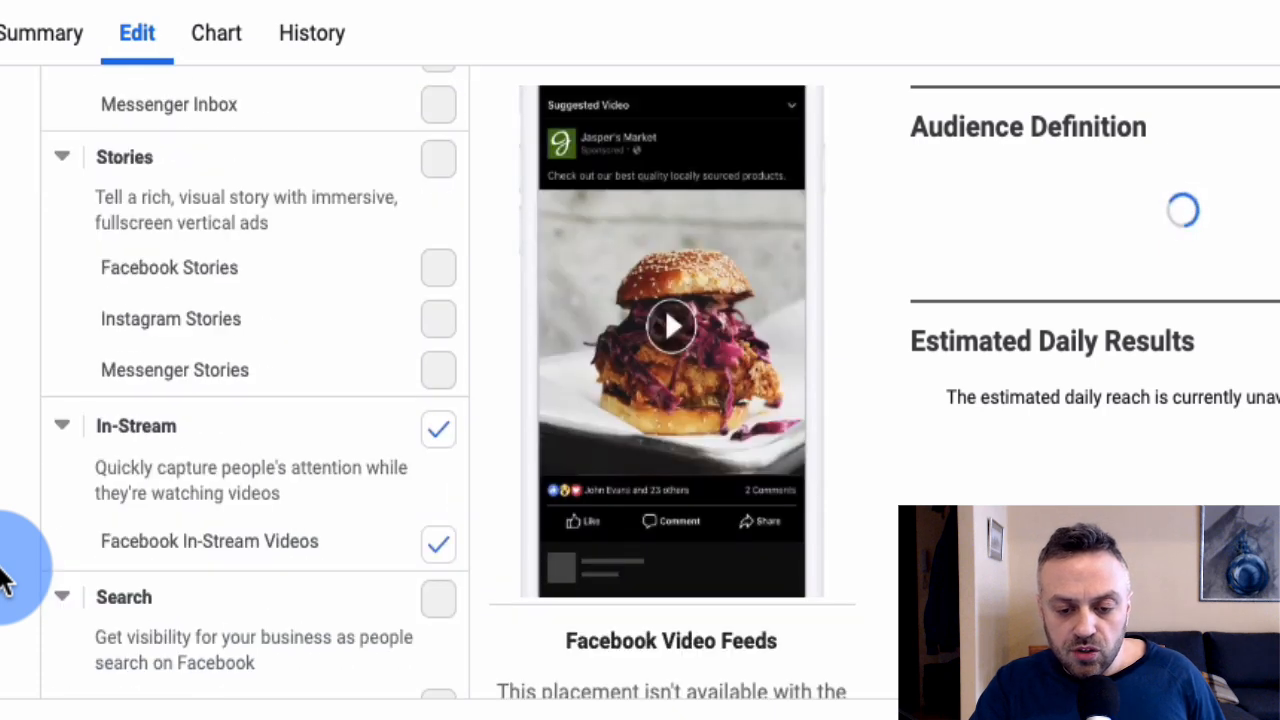
{"action": "left_click", "coordinate": [440, 438]}
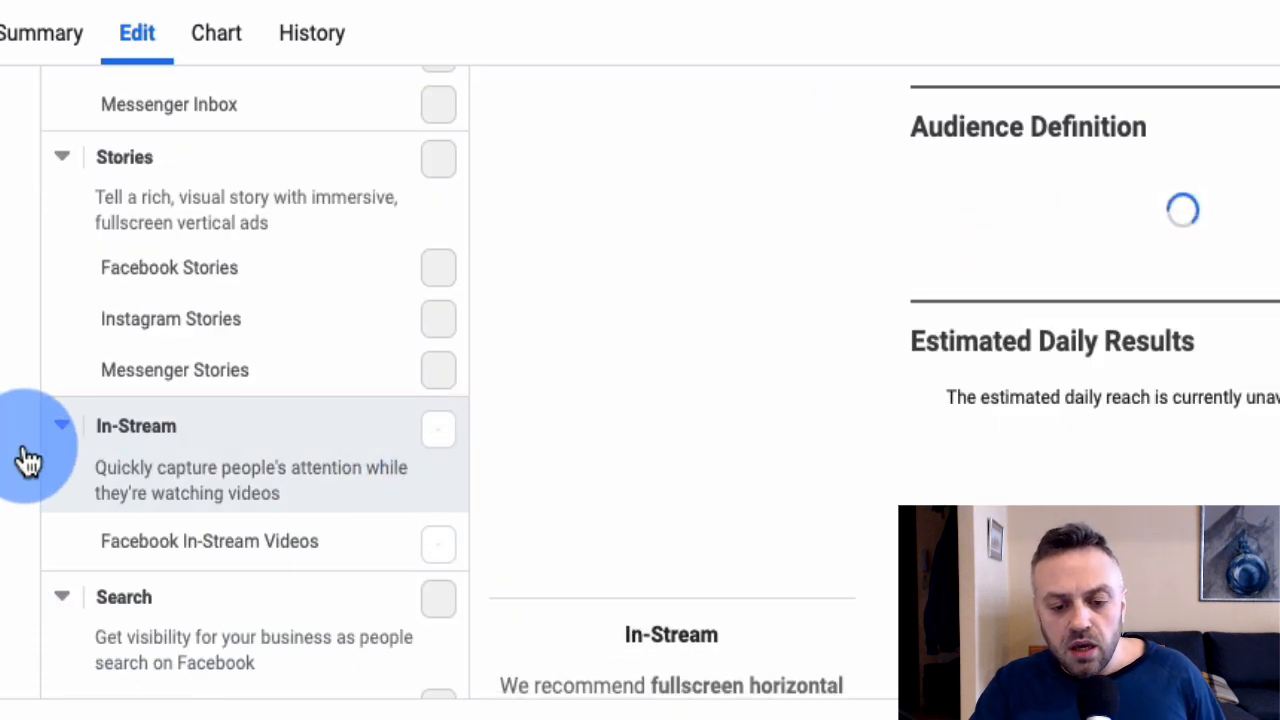
{"action": "scroll", "coordinate": [27, 458], "scroll_direction": "down", "scroll_amount": 5}
{"action": "scroll", "coordinate": [27, 458], "scroll_direction": "down", "scroll_amount": 2}
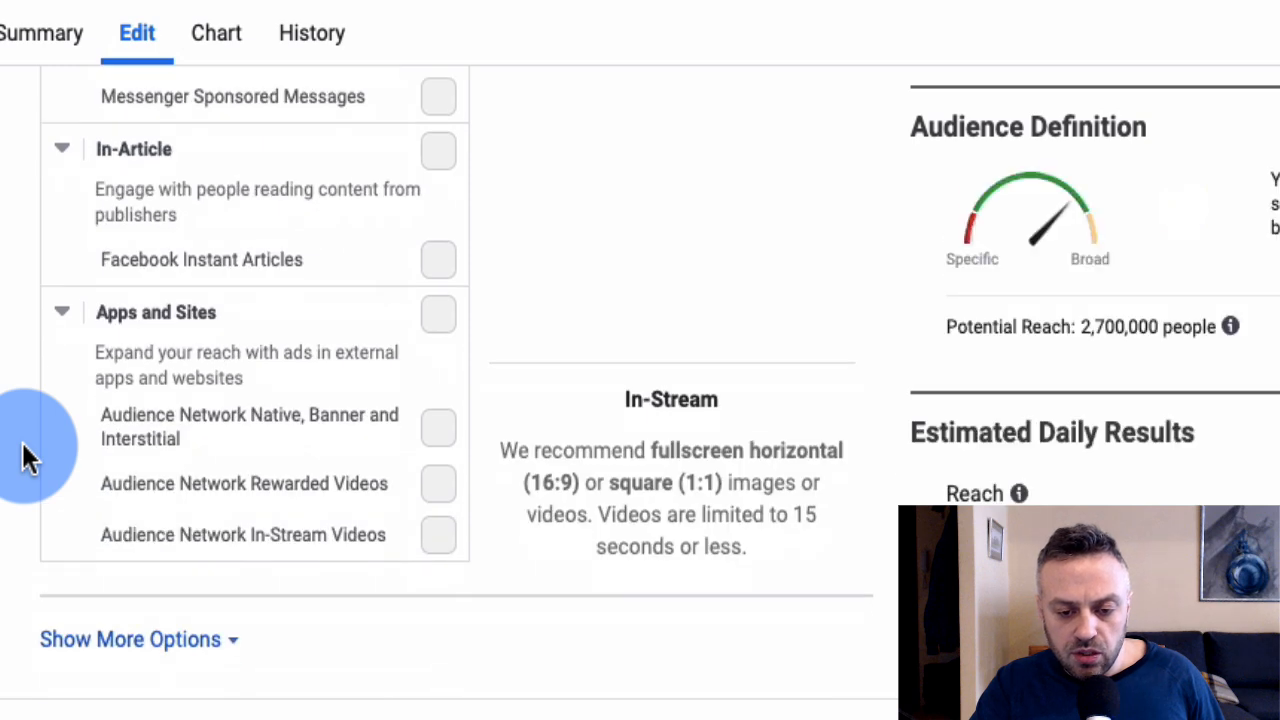
Step: Check the ad set's audience options, Manual Placements, Desktop device setting and the full list of placements
{"action": "scroll", "coordinate": [27, 458], "scroll_direction": "up", "scroll_amount": 5}
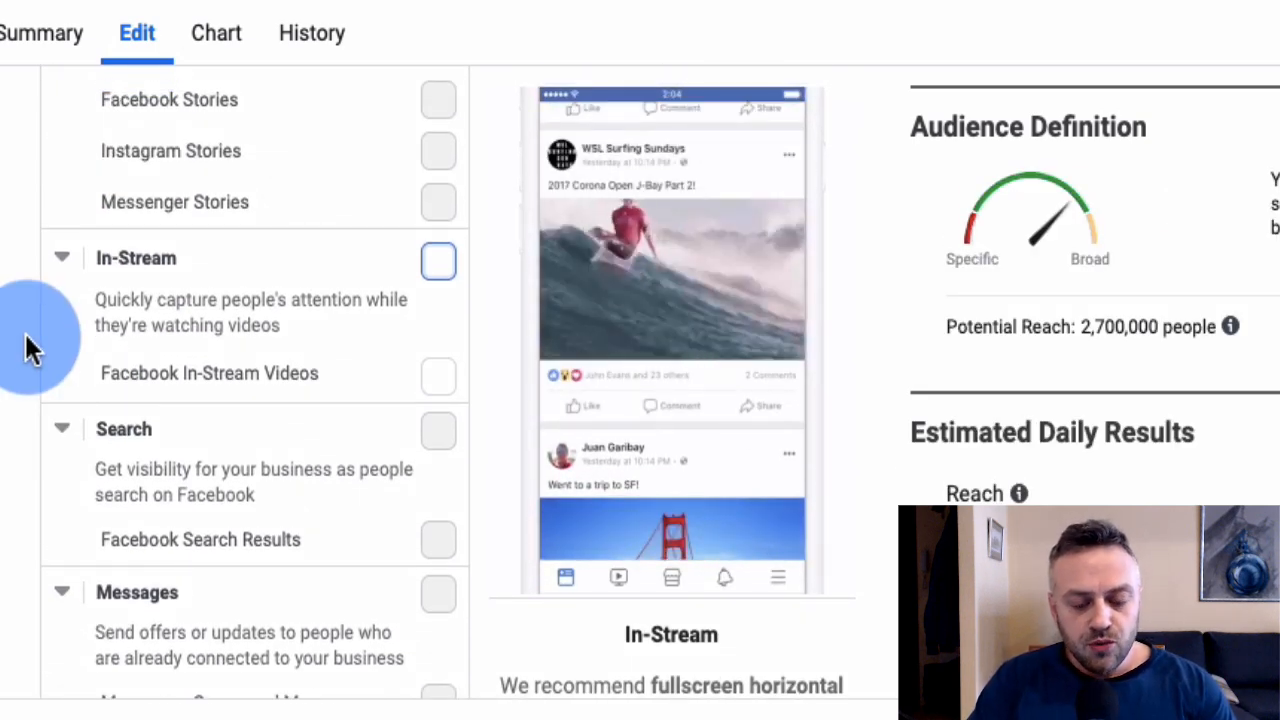
{"action": "scroll", "coordinate": [28, 348], "scroll_direction": "up", "scroll_amount": 2}
{"action": "scroll", "coordinate": [28, 348], "scroll_direction": "up", "scroll_amount": 15}
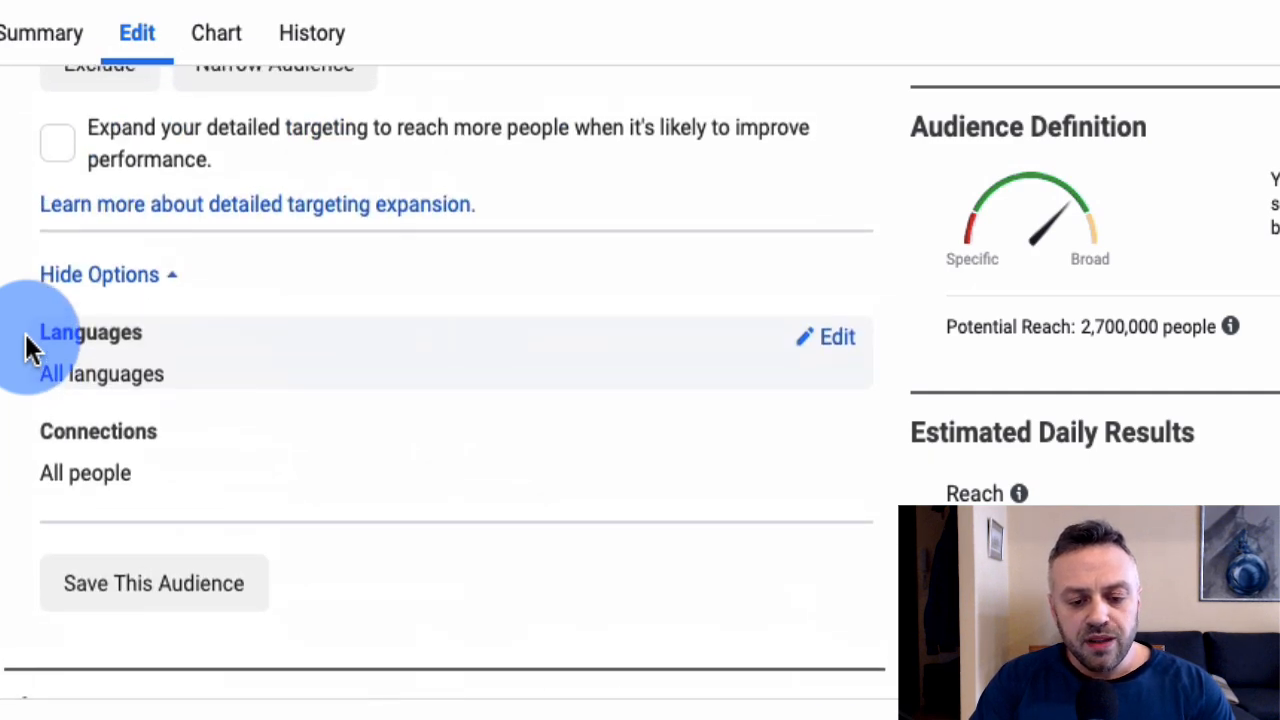
{"action": "scroll", "coordinate": [28, 348], "scroll_direction": "down", "scroll_amount": 10}
{"action": "scroll", "coordinate": [27, 348], "scroll_direction": "down", "scroll_amount": 3}
{"action": "scroll", "coordinate": [27, 348], "scroll_direction": "up", "scroll_amount": 5}
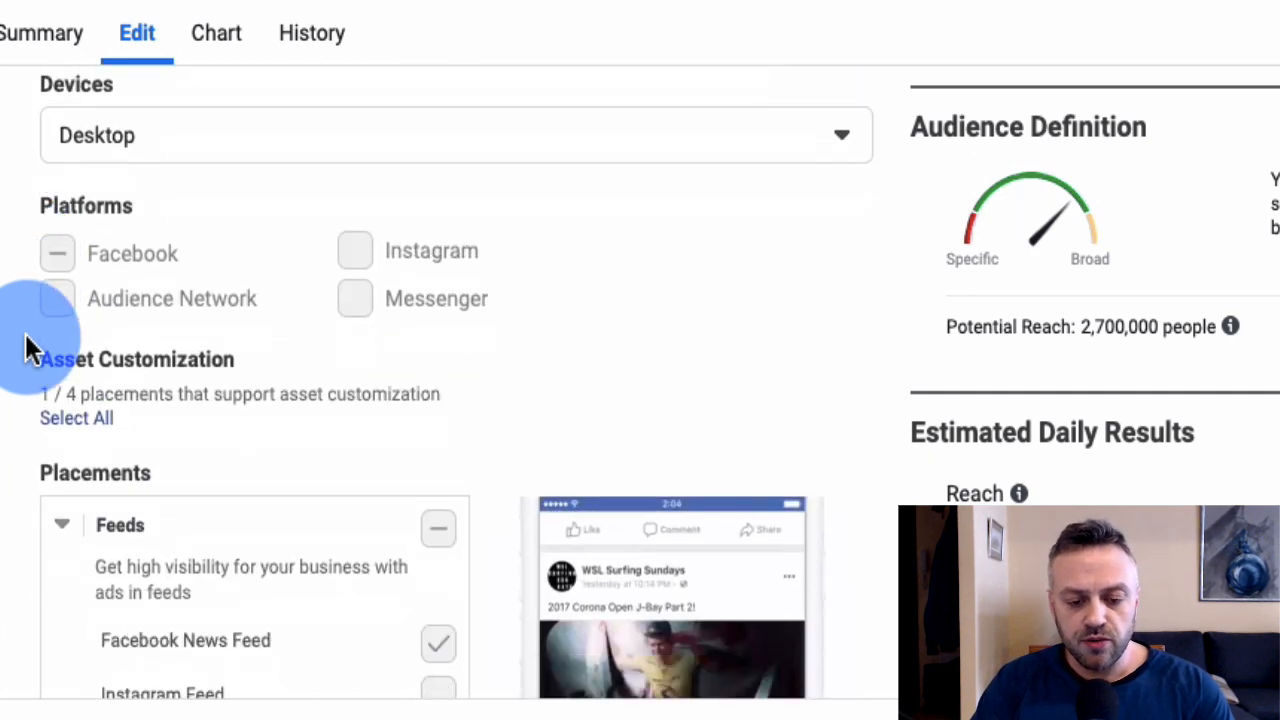
{"action": "scroll", "coordinate": [27, 348], "scroll_direction": "down", "scroll_amount": 1}
{"action": "scroll", "coordinate": [23, 337], "scroll_direction": "up", "scroll_amount": 5}
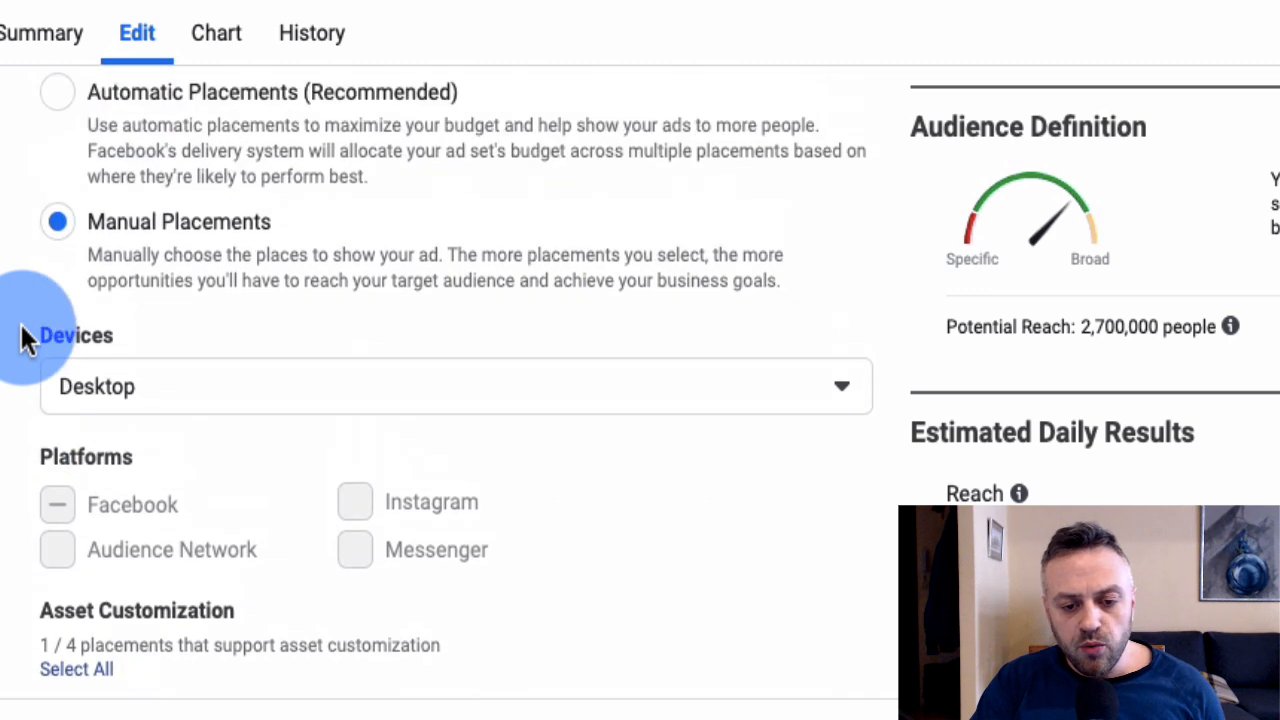
{"action": "scroll", "coordinate": [17, 480], "scroll_direction": "down", "scroll_amount": 8}
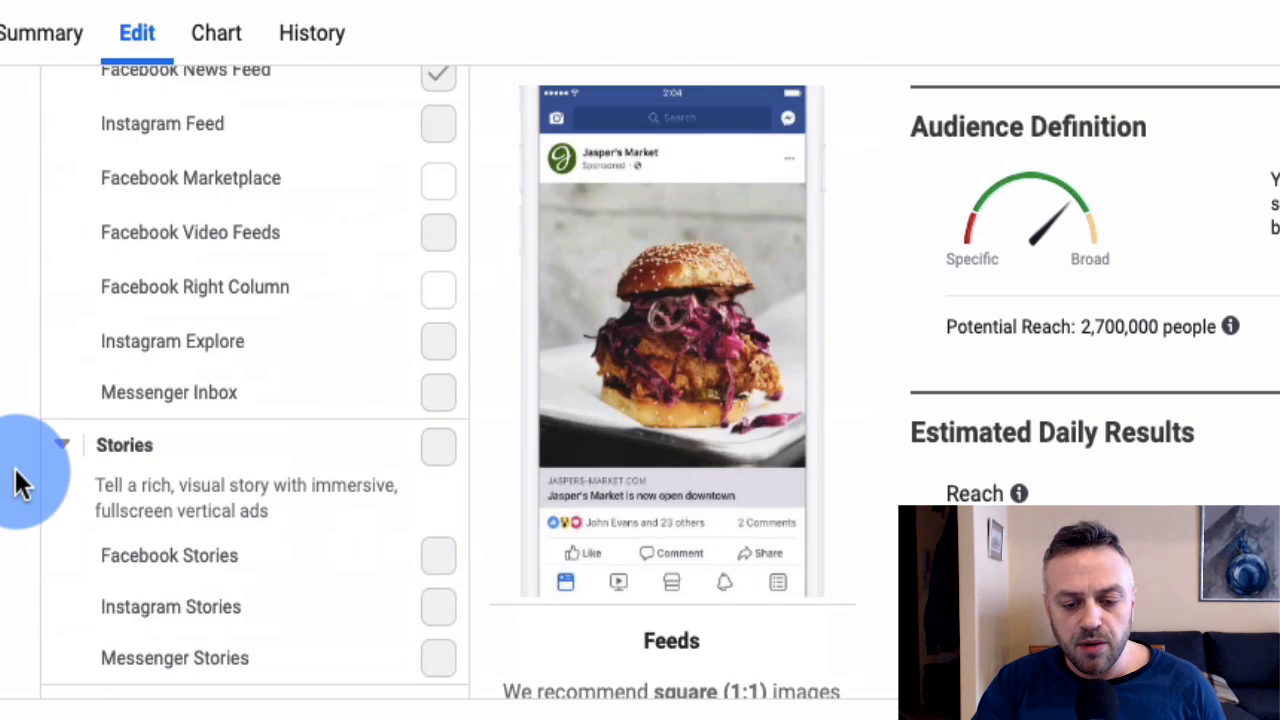
{"action": "scroll", "coordinate": [17, 480], "scroll_direction": "down", "scroll_amount": 4}
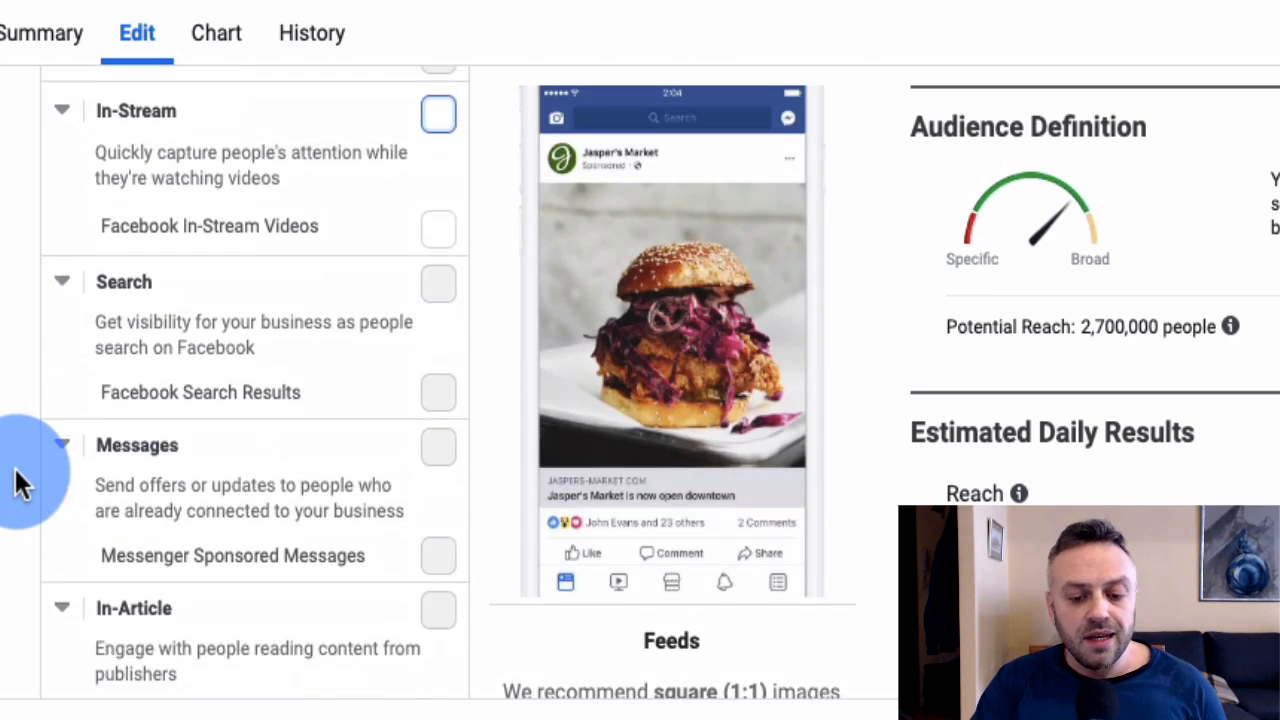
{"action": "scroll", "coordinate": [17, 480], "scroll_direction": "up", "scroll_amount": 1}
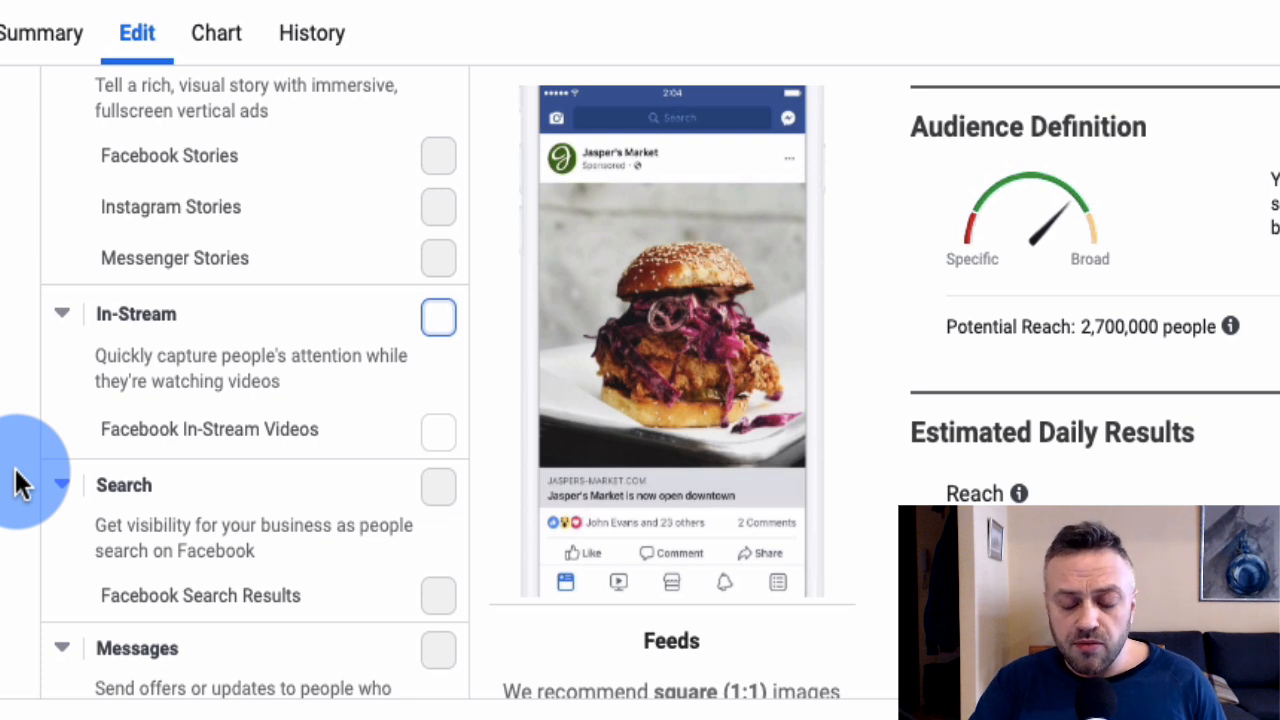
{"action": "mouse_move", "coordinate": [298, 266]}
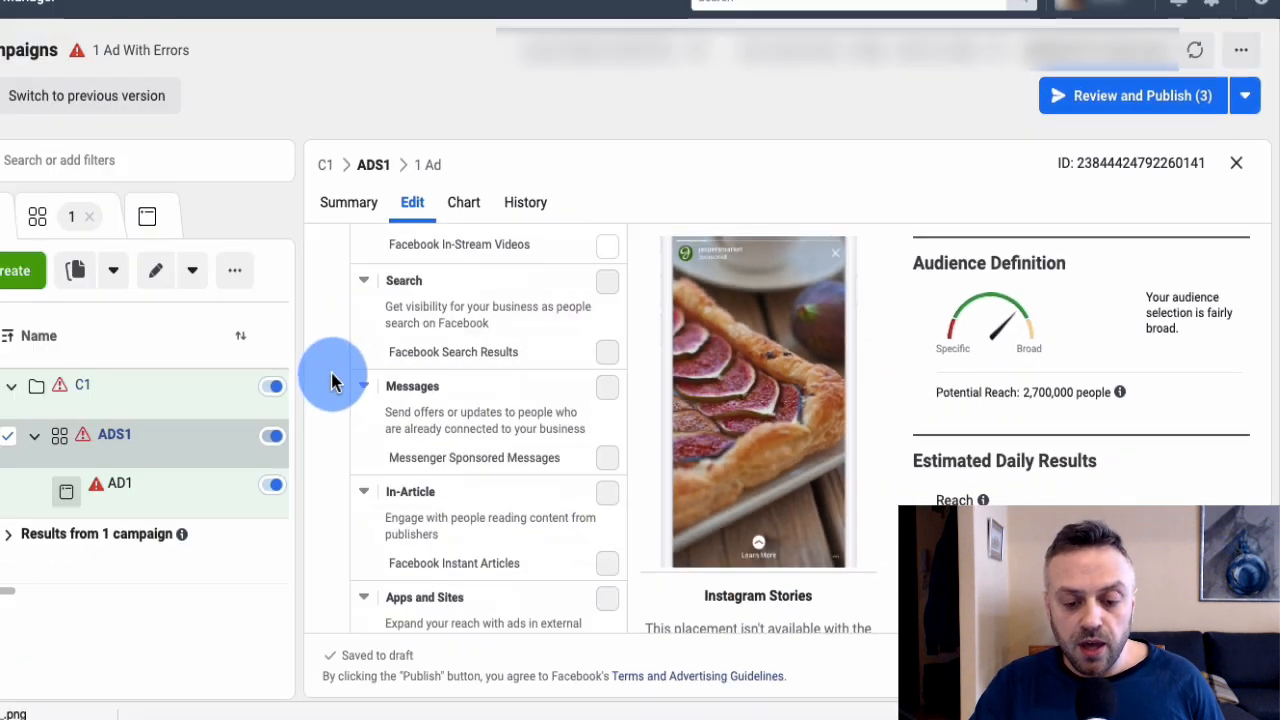
{"action": "scroll", "coordinate": [403, 378], "scroll_direction": "down", "scroll_amount": 3}
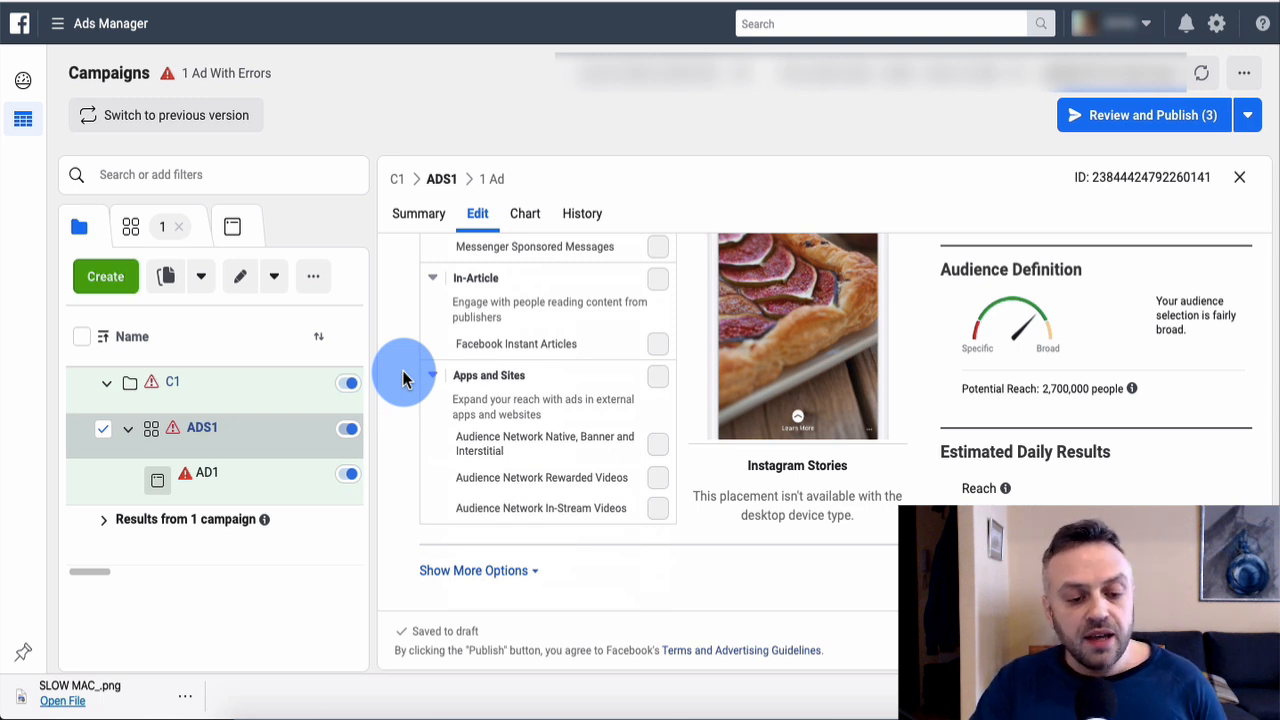
Step: Open the ad AD1 for editing and look over the "Best Mac Cleaner Software 2020" article
{"action": "mouse_move", "coordinate": [204, 494]}
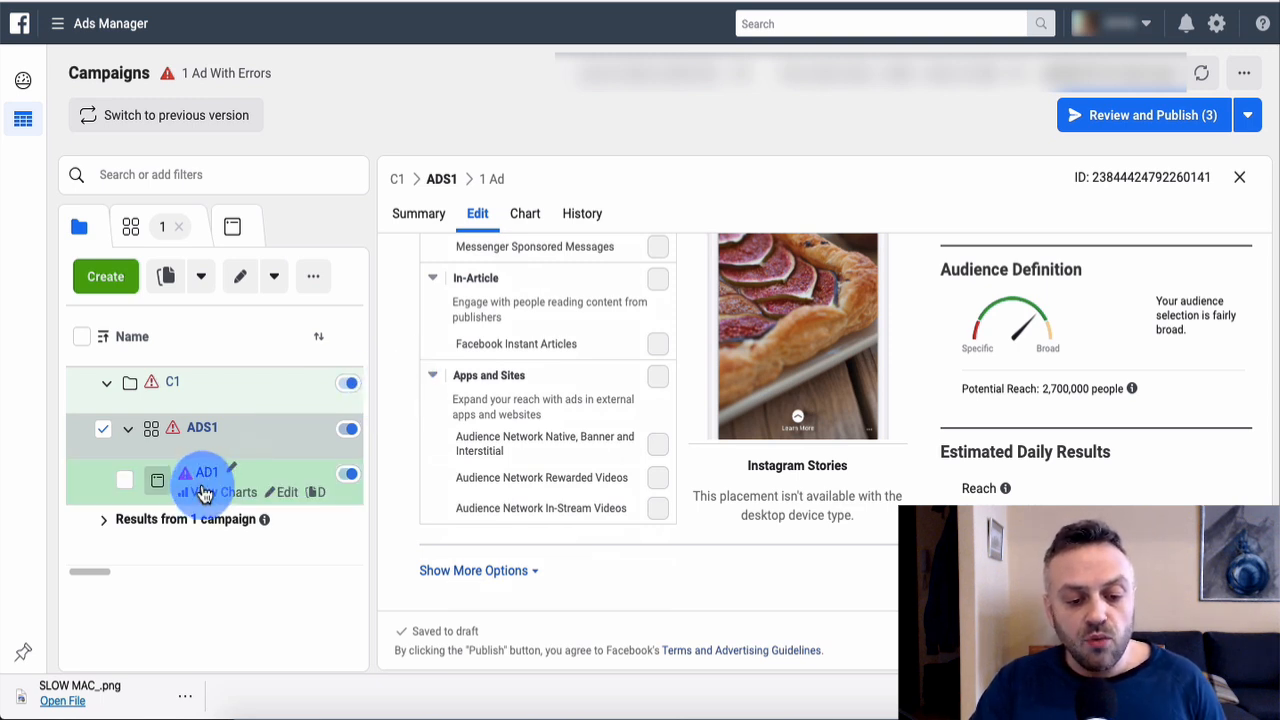
{"action": "left_click", "coordinate": [287, 493]}
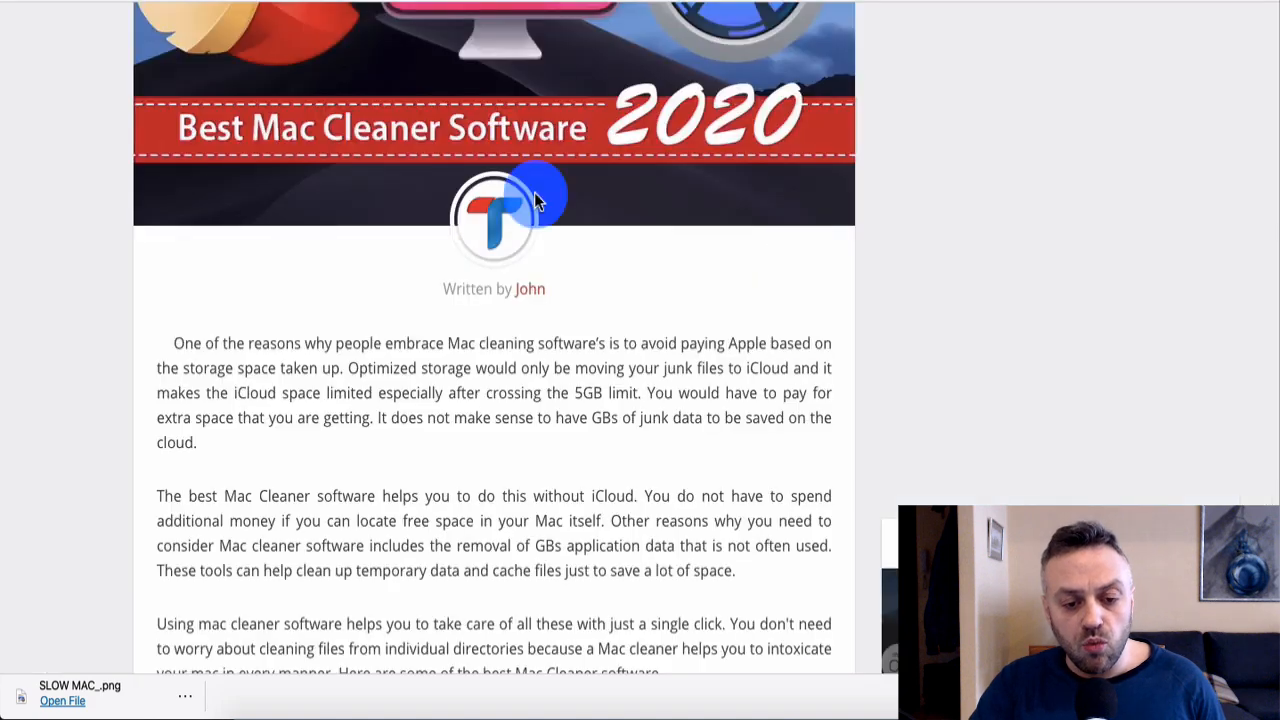
{"action": "scroll", "coordinate": [515, 230], "scroll_direction": "up", "scroll_amount": 10}
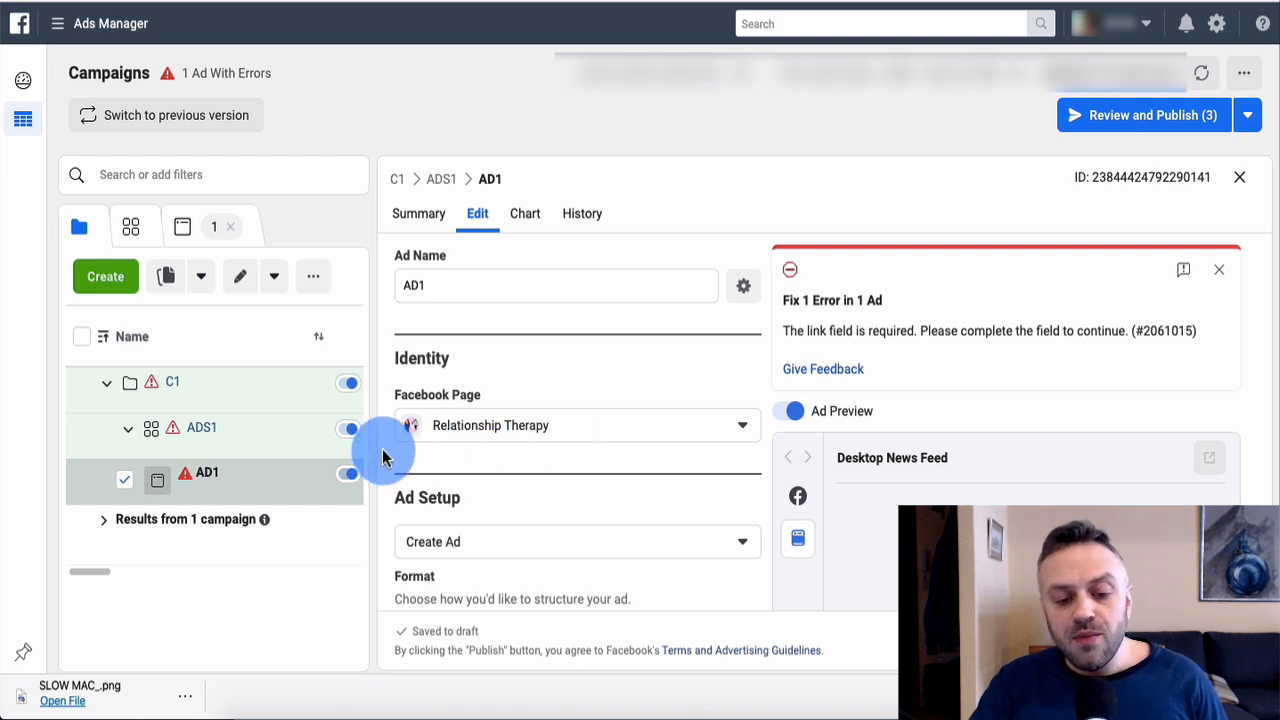
Step: Upload SLOW MAC_.png from the Downloads folder and set it as the image in AD1's ad creative
{"action": "scroll", "coordinate": [383, 457], "scroll_direction": "down", "scroll_amount": 1}
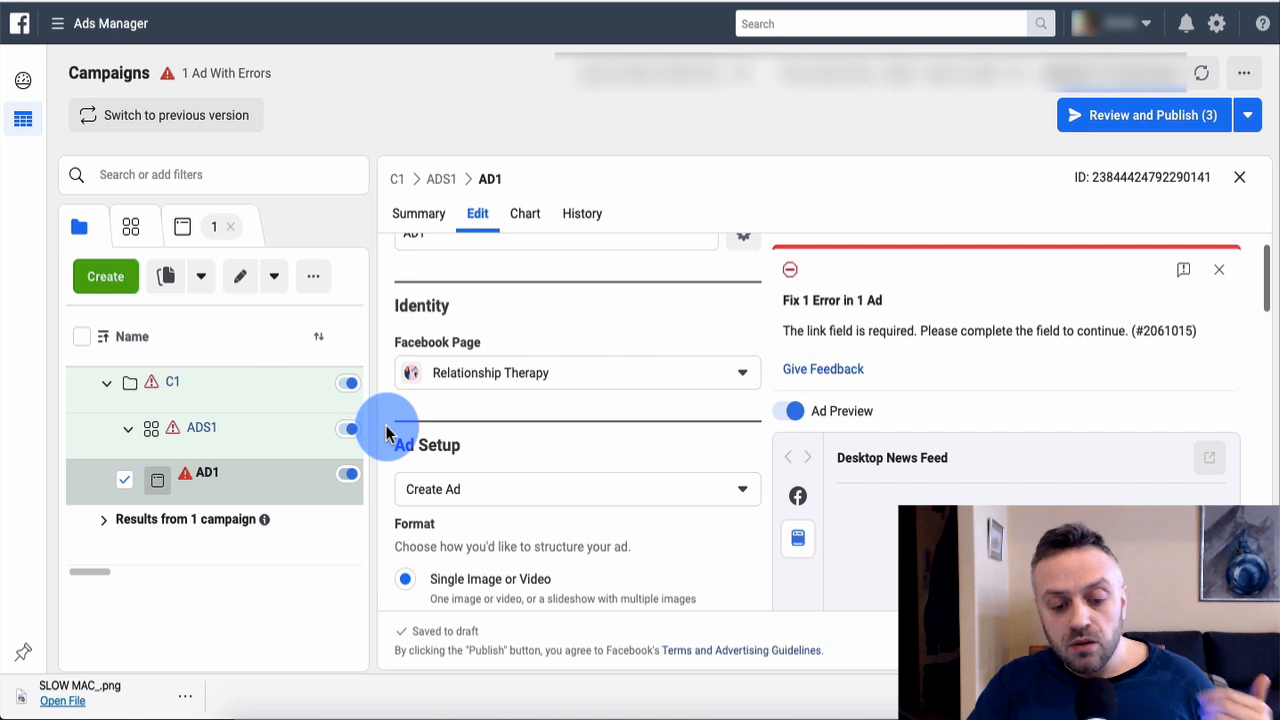
{"action": "scroll", "coordinate": [388, 432], "scroll_direction": "down", "scroll_amount": 1}
{"action": "scroll", "coordinate": [380, 430], "scroll_direction": "down", "scroll_amount": 2}
{"action": "scroll", "coordinate": [420, 400], "scroll_direction": "up", "scroll_amount": 2}
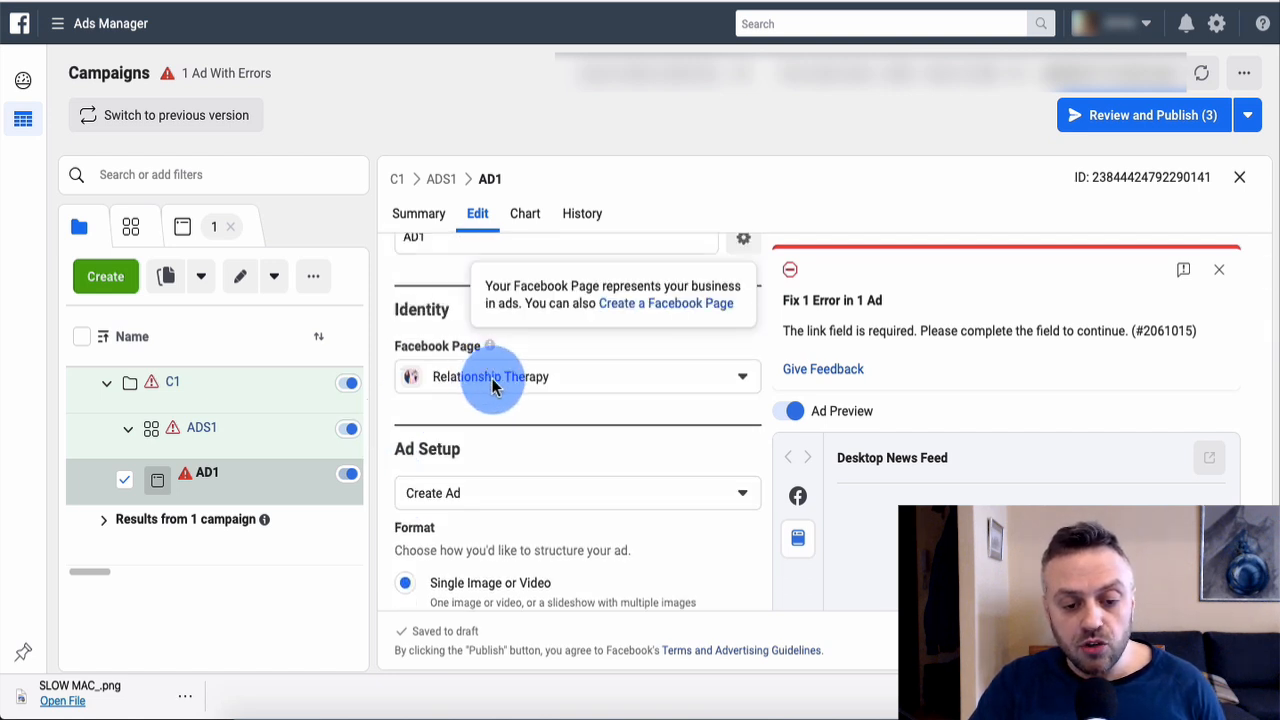
{"action": "scroll", "coordinate": [385, 463], "scroll_direction": "down", "scroll_amount": 4}
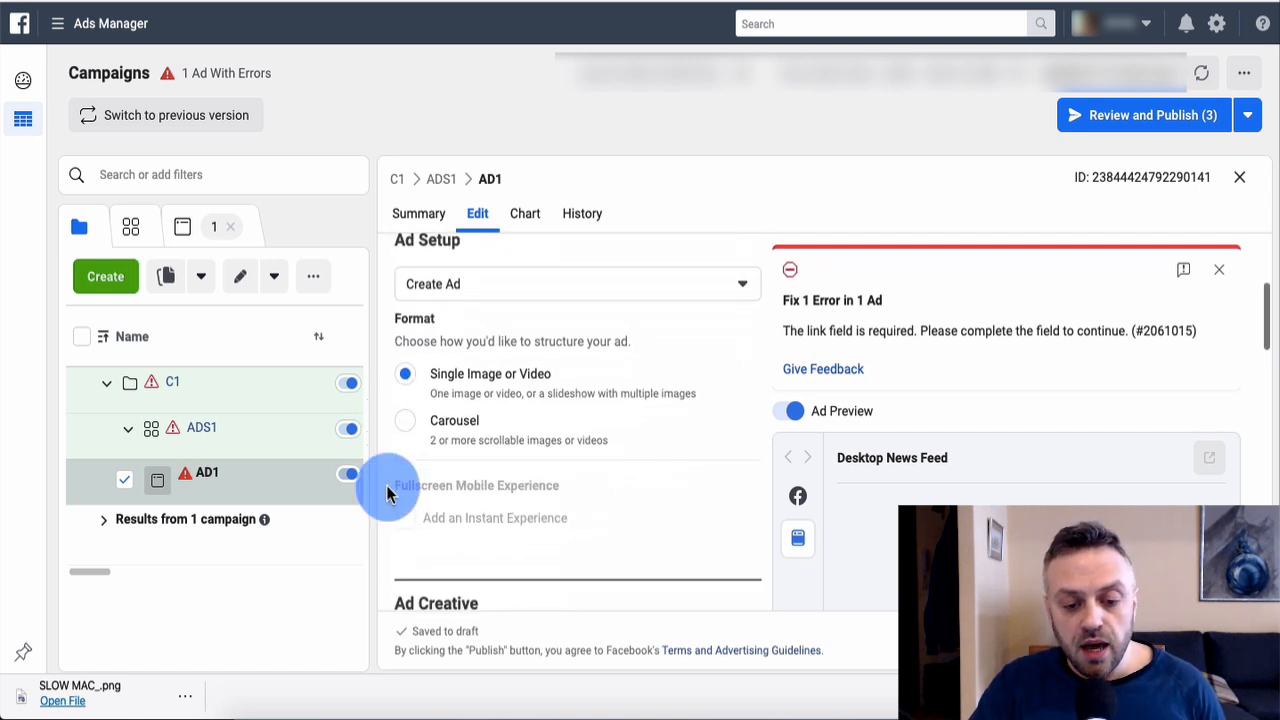
{"action": "scroll", "coordinate": [388, 470], "scroll_direction": "down", "scroll_amount": 5}
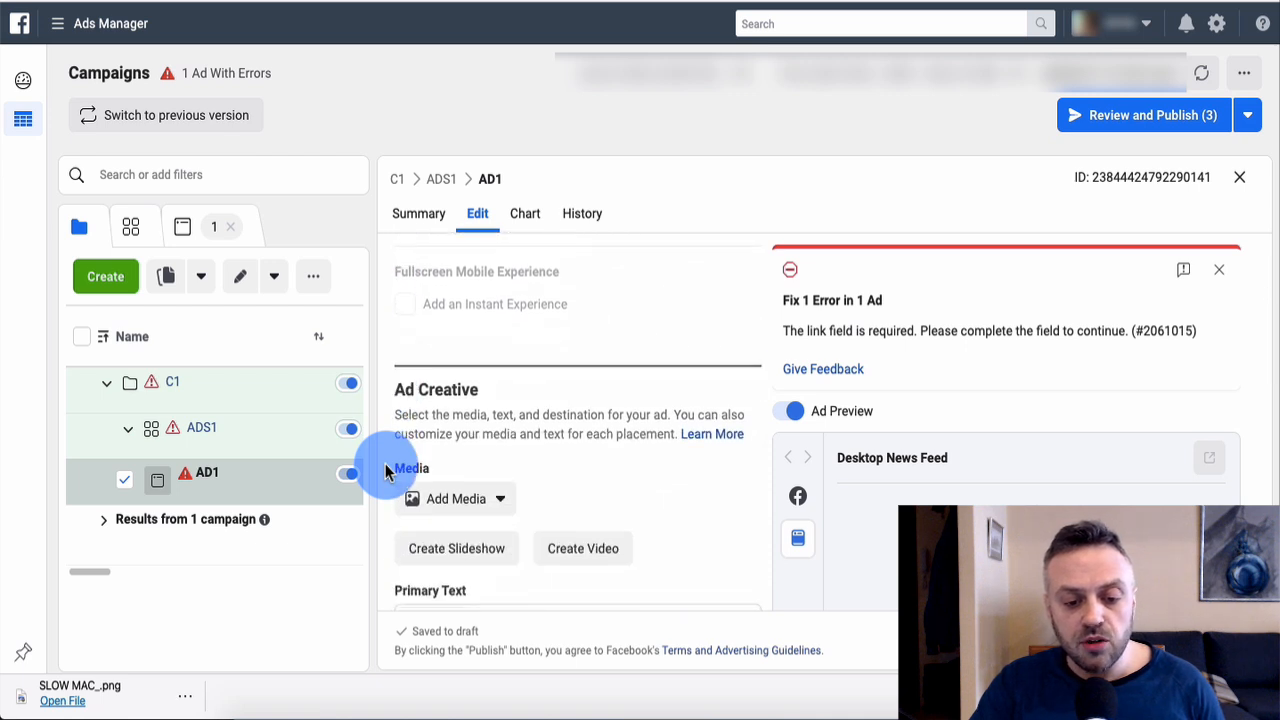
{"action": "left_click", "coordinate": [460, 444]}
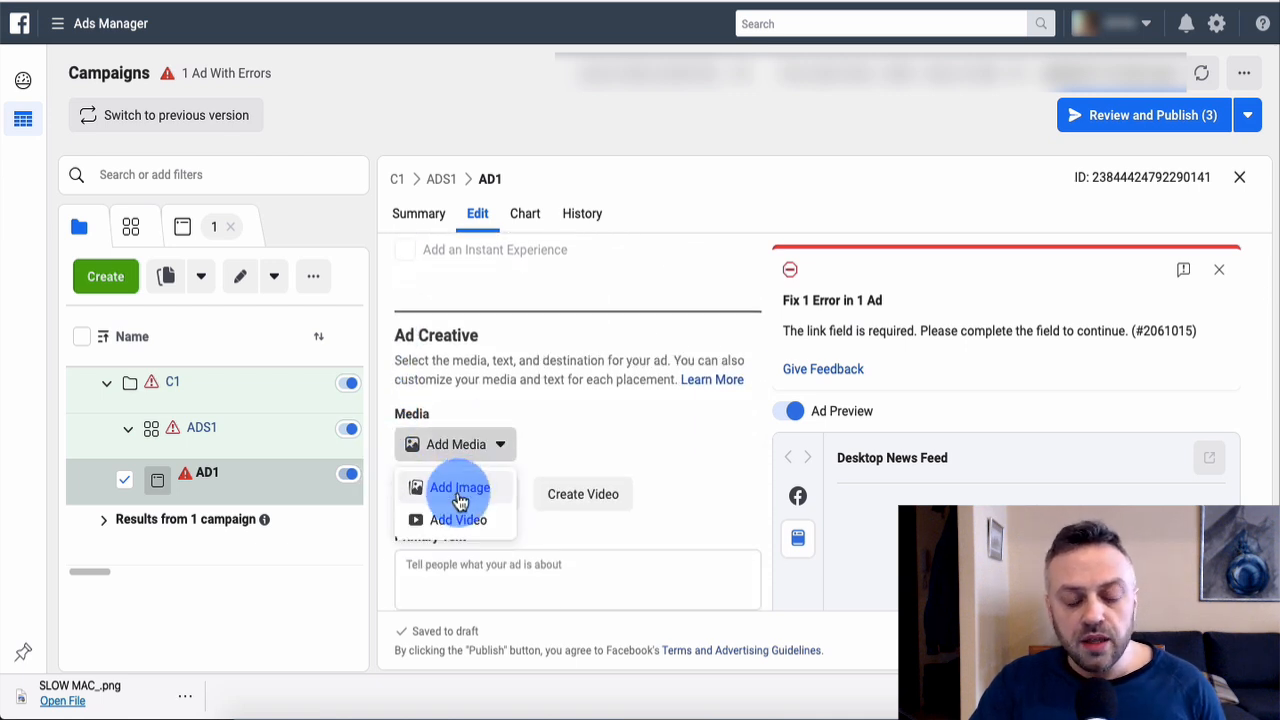
{"action": "left_click", "coordinate": [457, 491]}
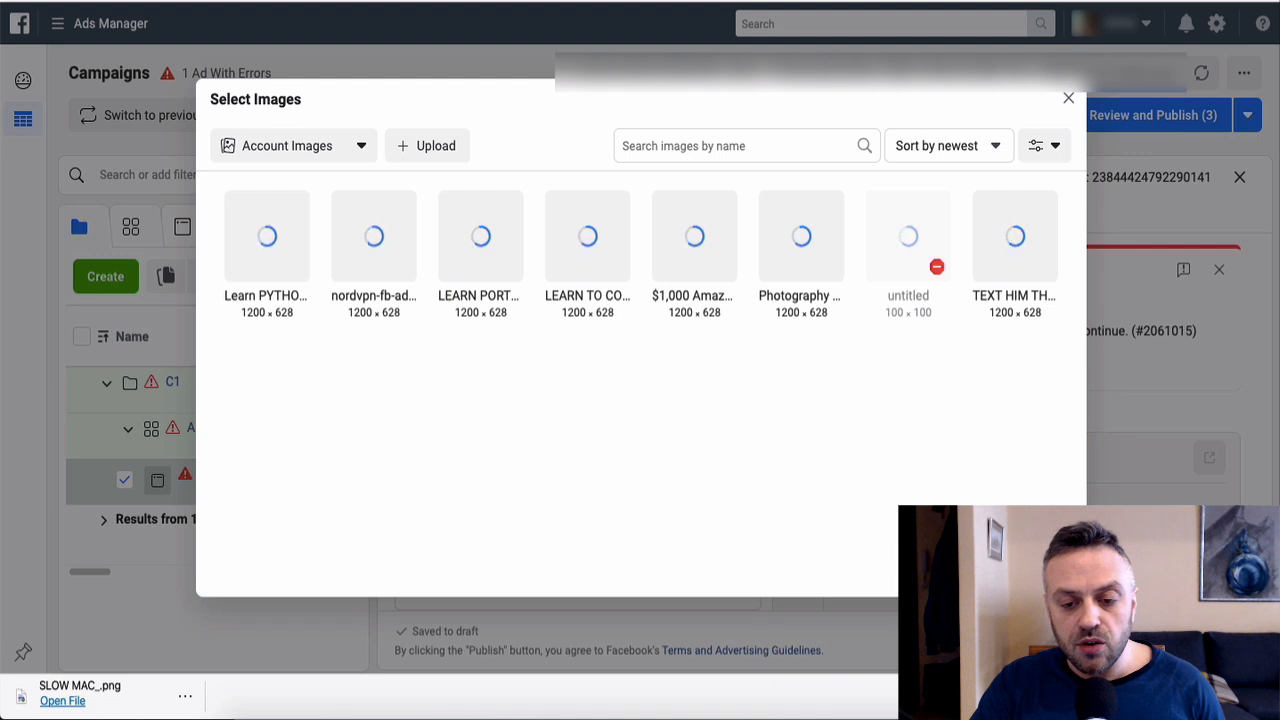
{"action": "left_click", "coordinate": [430, 148]}
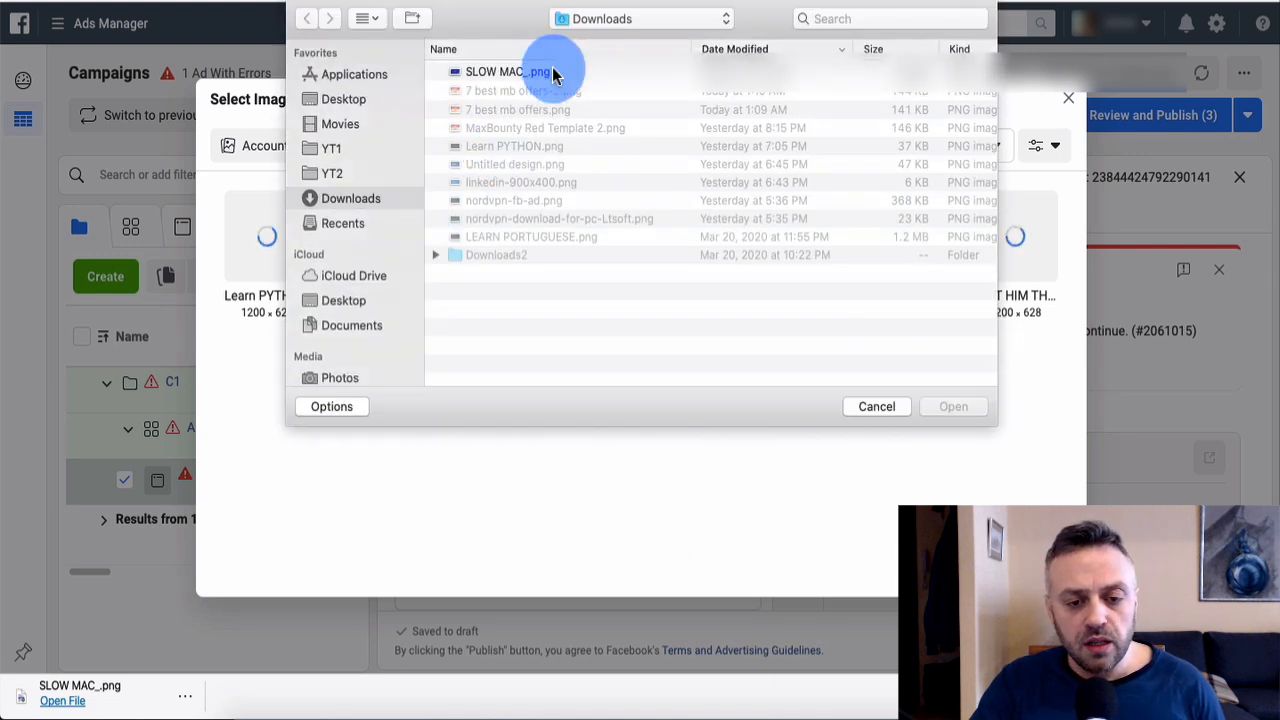
{"action": "double_click", "coordinate": [522, 74]}
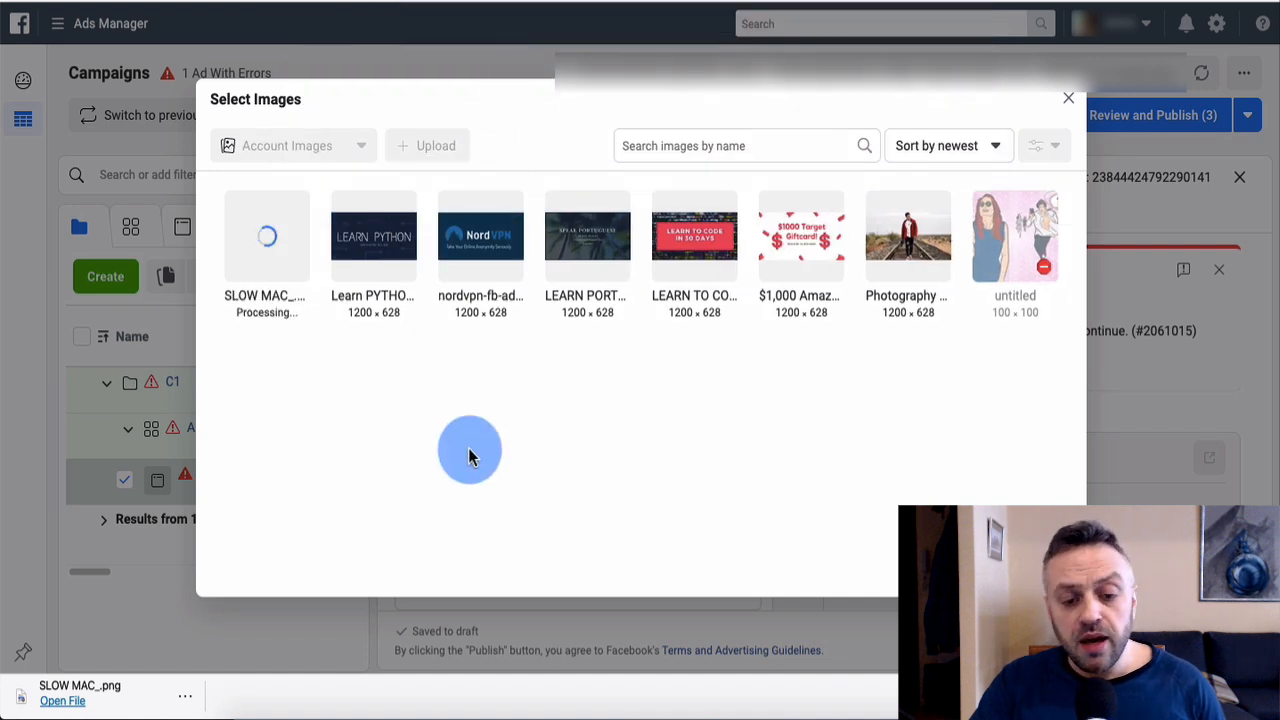
{"action": "left_click", "coordinate": [268, 263]}
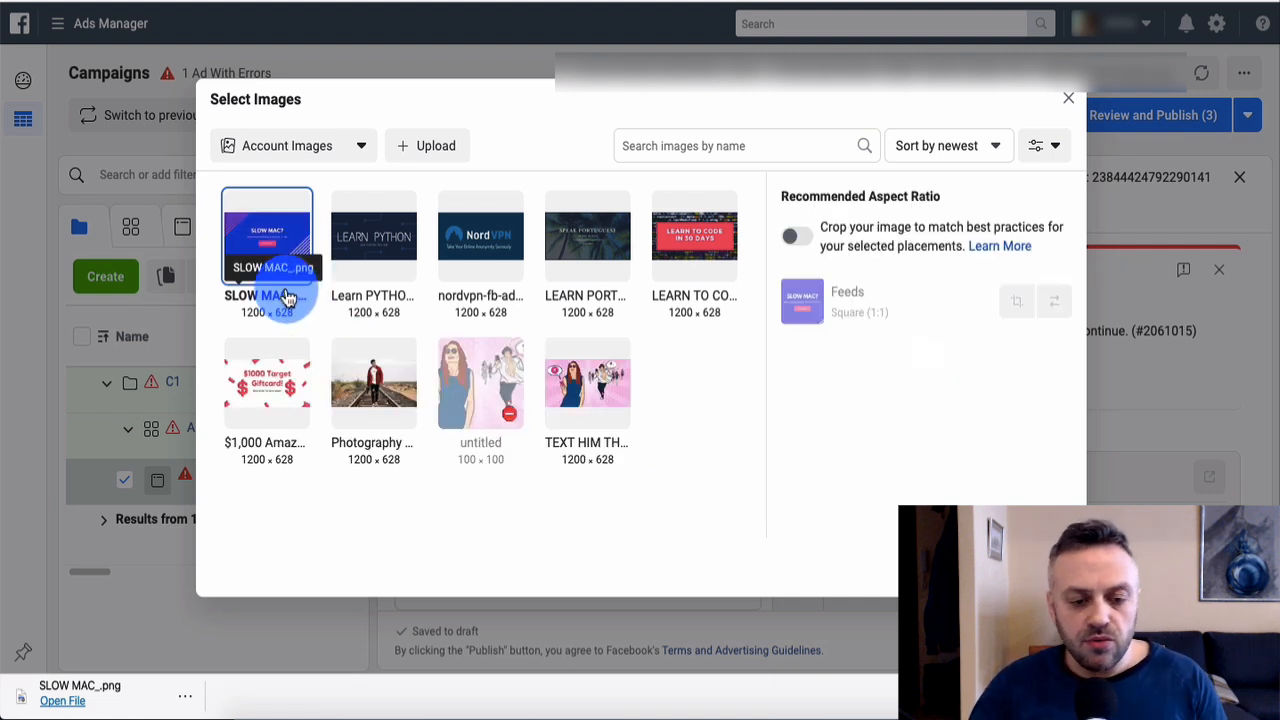
{"action": "left_click", "coordinate": [1040, 567]}
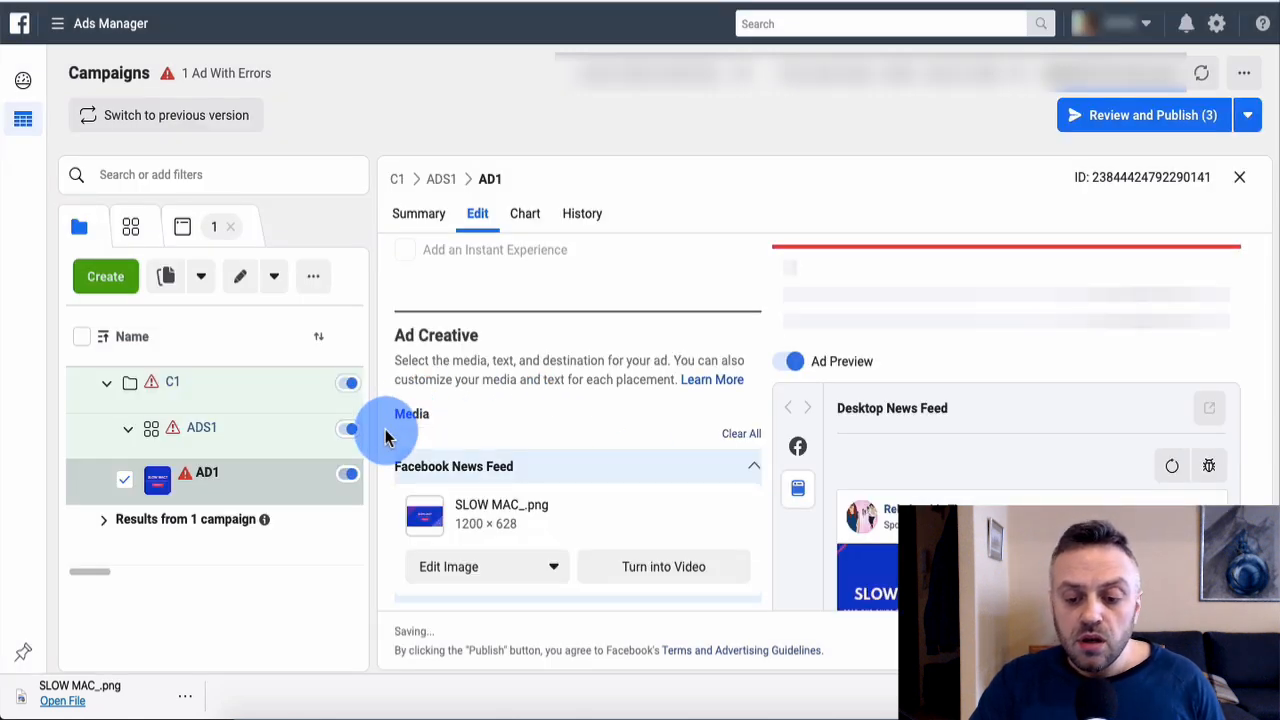
Step: Examine the ad's Desktop News Feed preview along with its primary text, headline and description fields
{"action": "scroll", "coordinate": [523, 417], "scroll_direction": "down", "scroll_amount": 3}
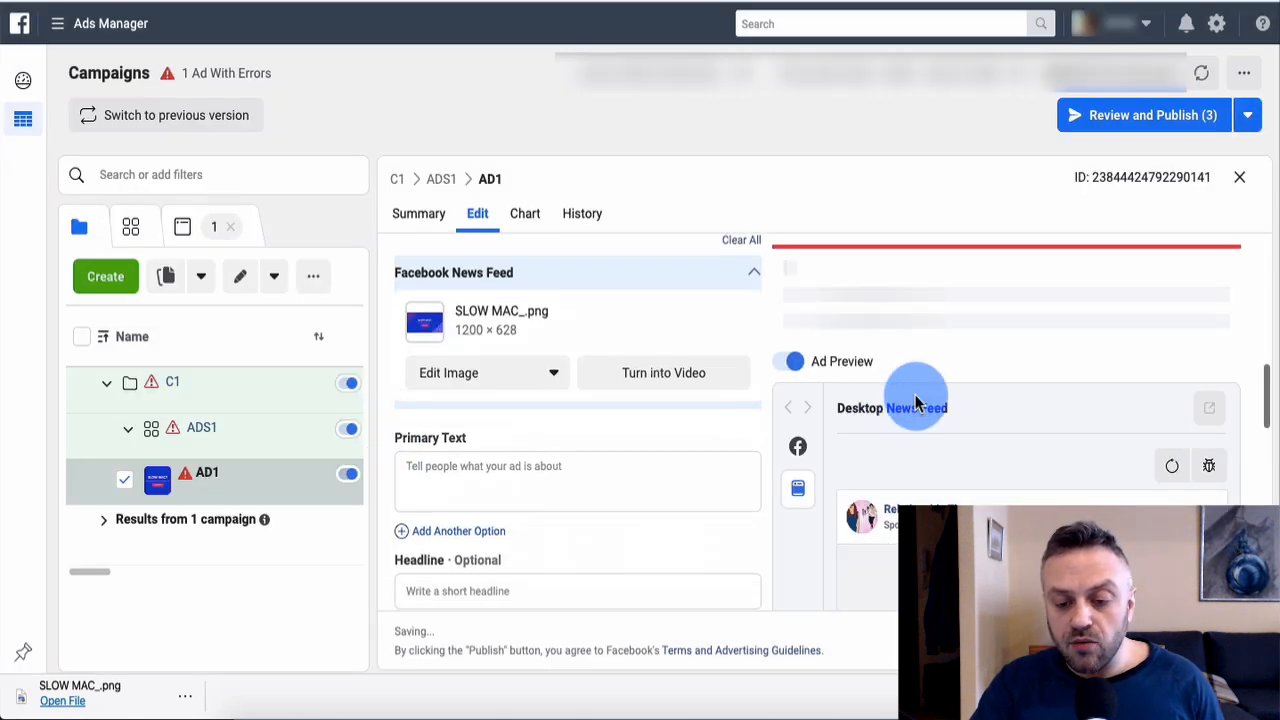
{"action": "scroll", "coordinate": [775, 460], "scroll_direction": "down", "scroll_amount": 3}
{"action": "scroll", "coordinate": [777, 462], "scroll_direction": "down", "scroll_amount": 1}
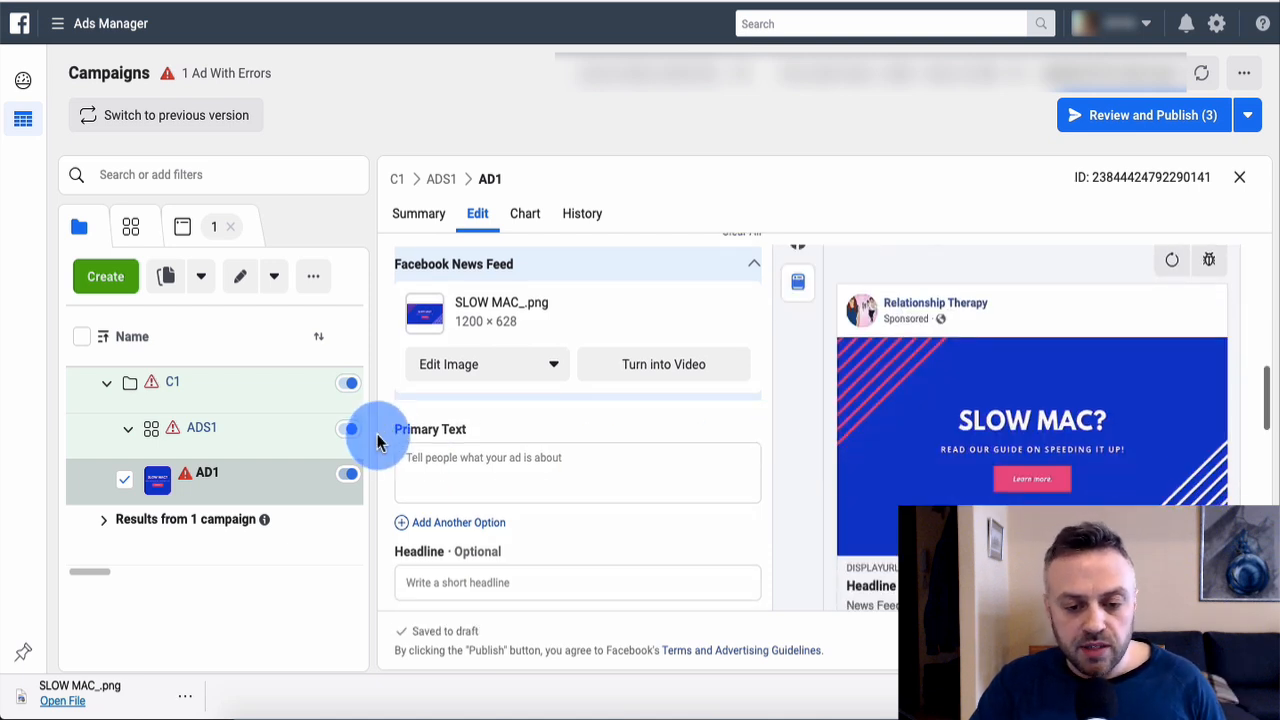
{"action": "scroll", "coordinate": [378, 442], "scroll_direction": "down", "scroll_amount": 1}
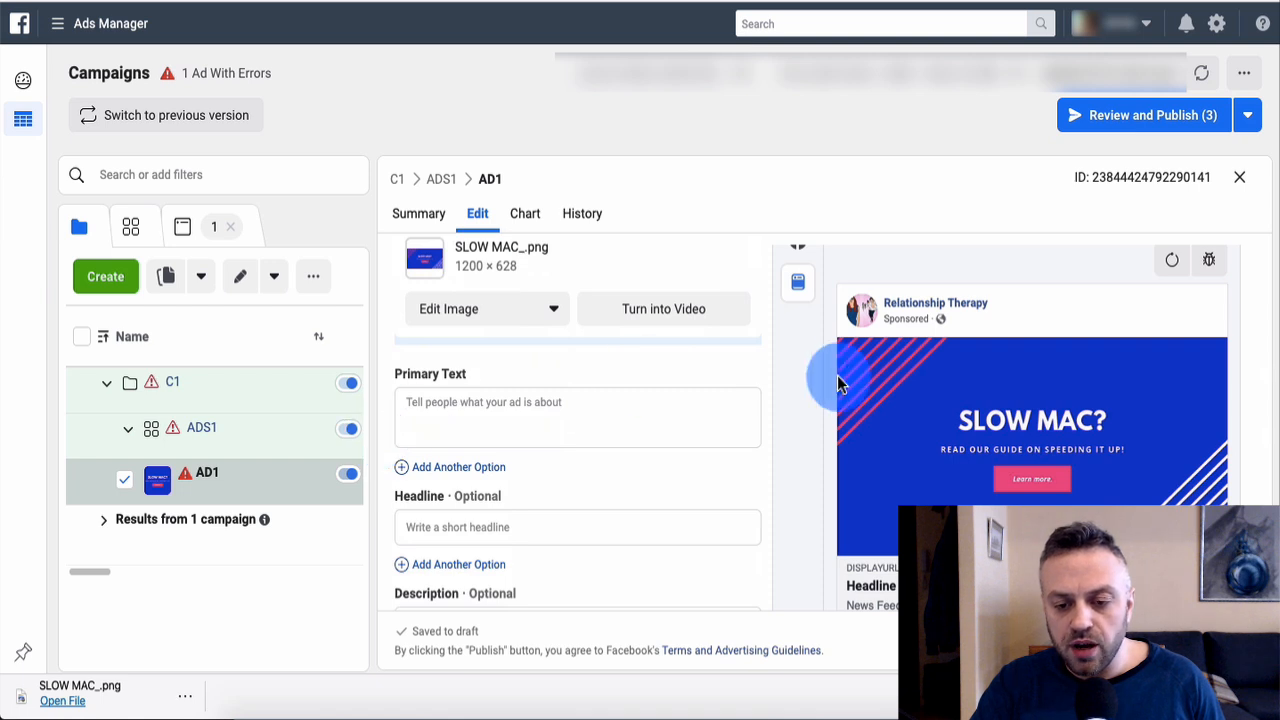
{"action": "scroll", "coordinate": [840, 396], "scroll_direction": "down", "scroll_amount": 1}
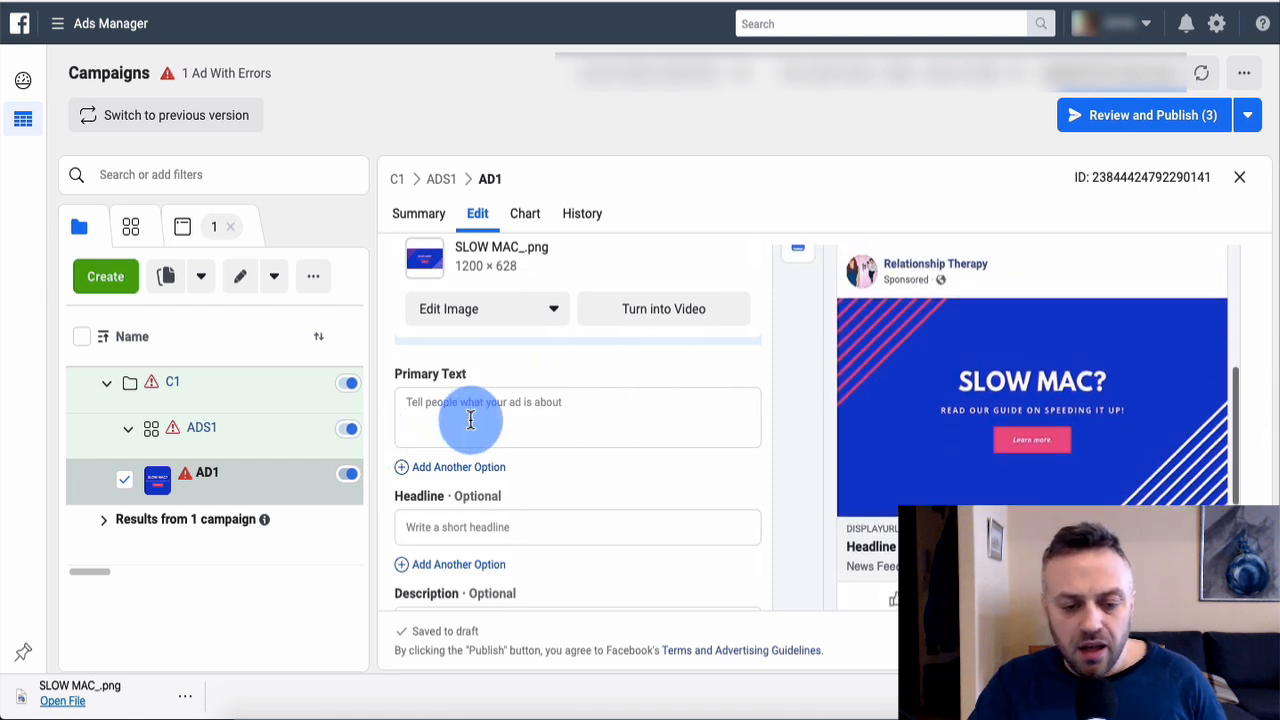
Step: Switch to the MaxBounty page for the CleanMyMac offer and open its default landing page
{"action": "scroll", "coordinate": [388, 408], "scroll_direction": "down", "scroll_amount": 1}
{"action": "scroll", "coordinate": [388, 408], "scroll_direction": "up", "scroll_amount": 1}
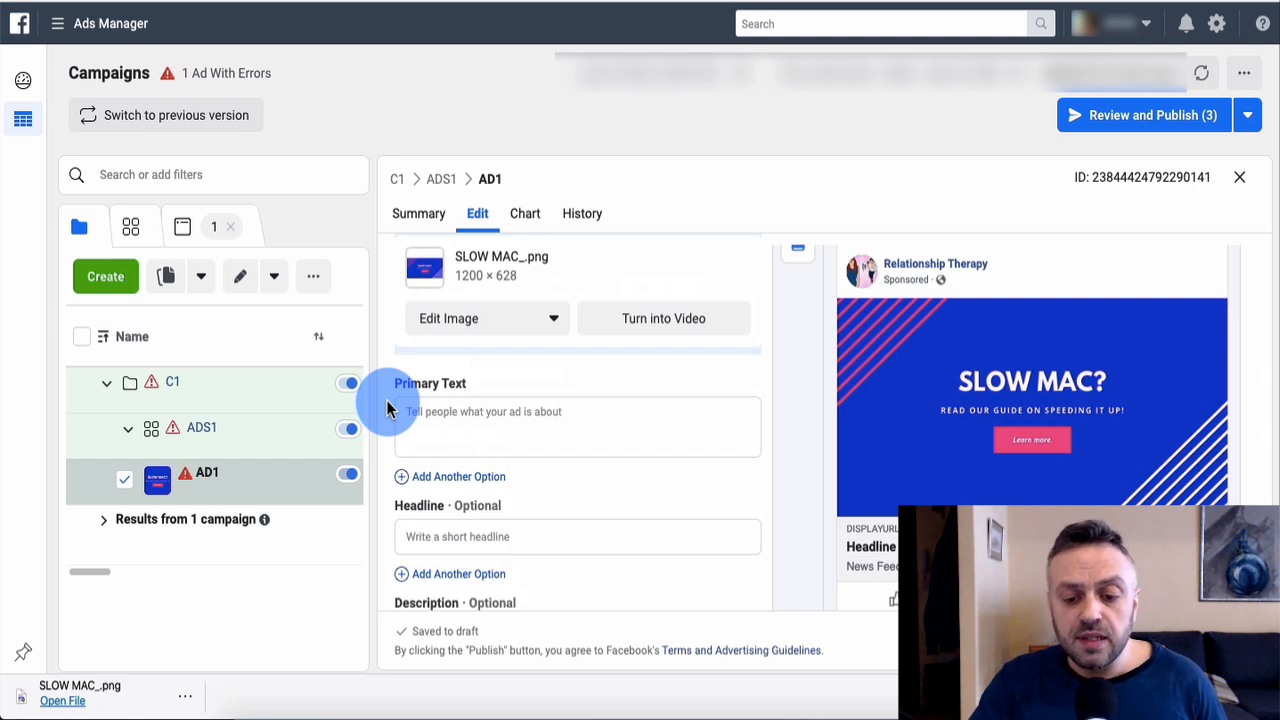
{"action": "left_click", "coordinate": [504, 414]}
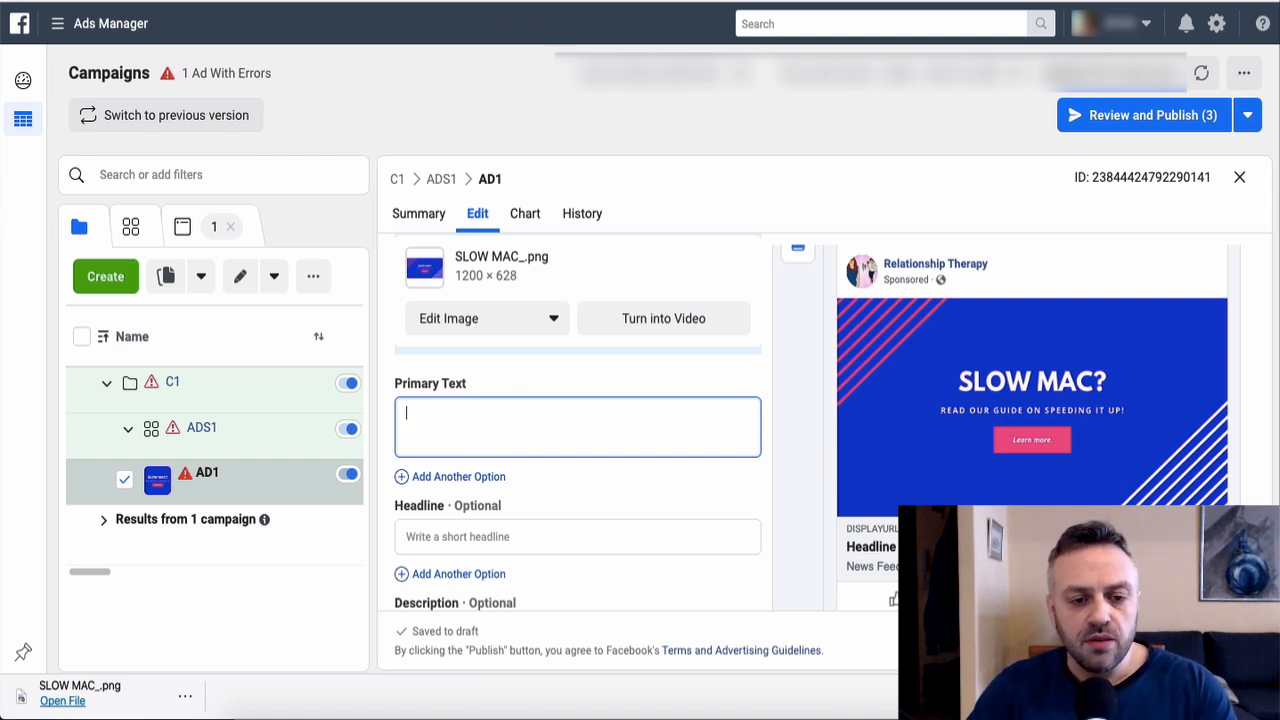
{"action": "left_click", "coordinate": [300, 2]}
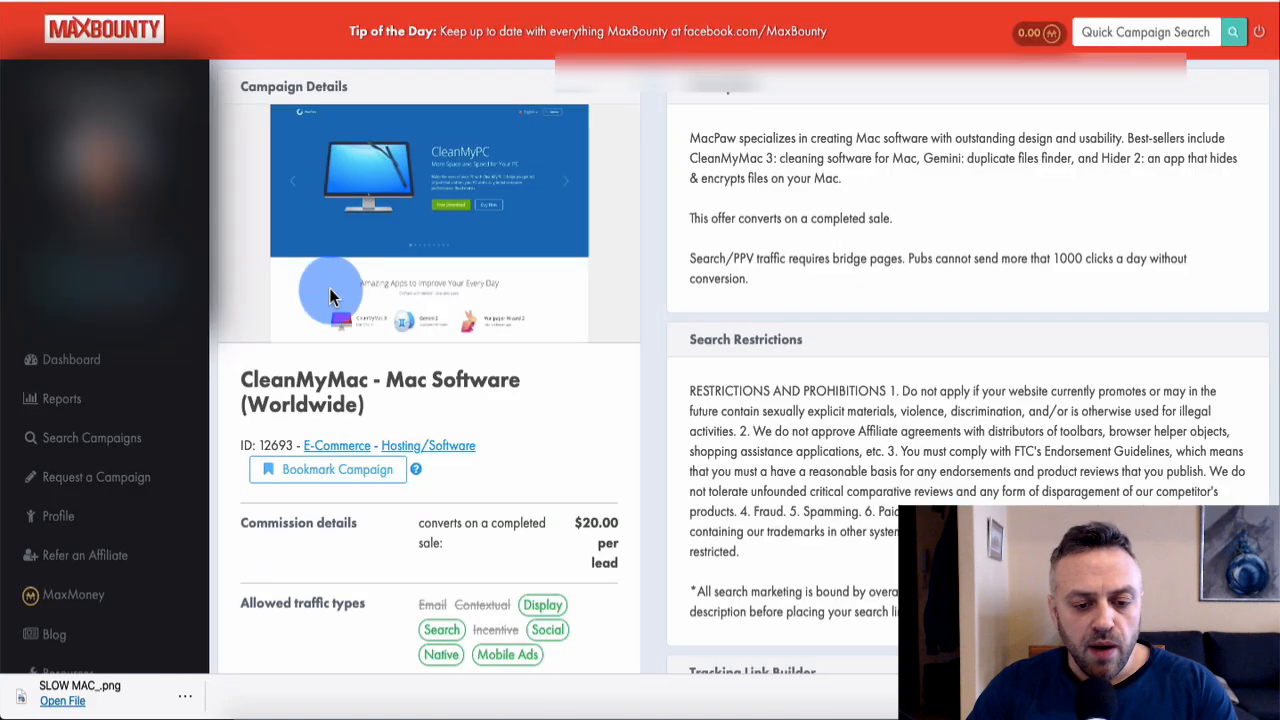
{"action": "scroll", "coordinate": [403, 374], "scroll_direction": "down", "scroll_amount": 3}
{"action": "scroll", "coordinate": [403, 374], "scroll_direction": "down", "scroll_amount": 5}
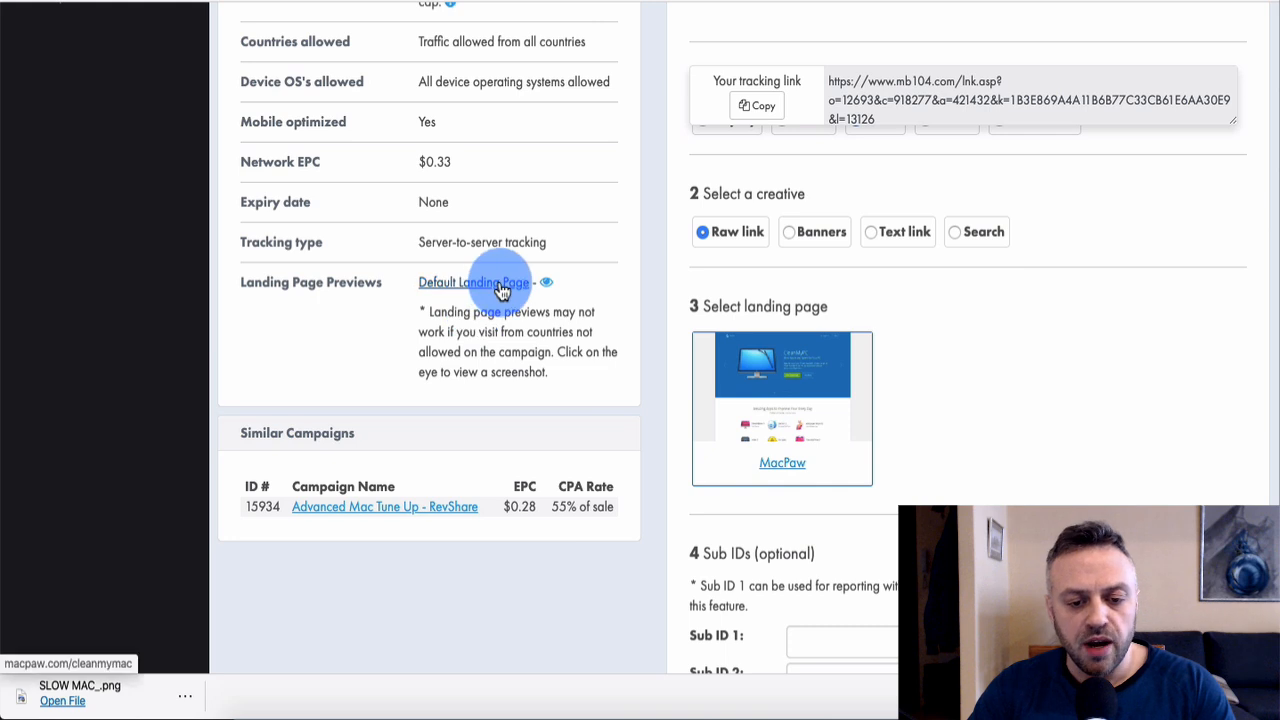
{"action": "left_click", "coordinate": [473, 283]}
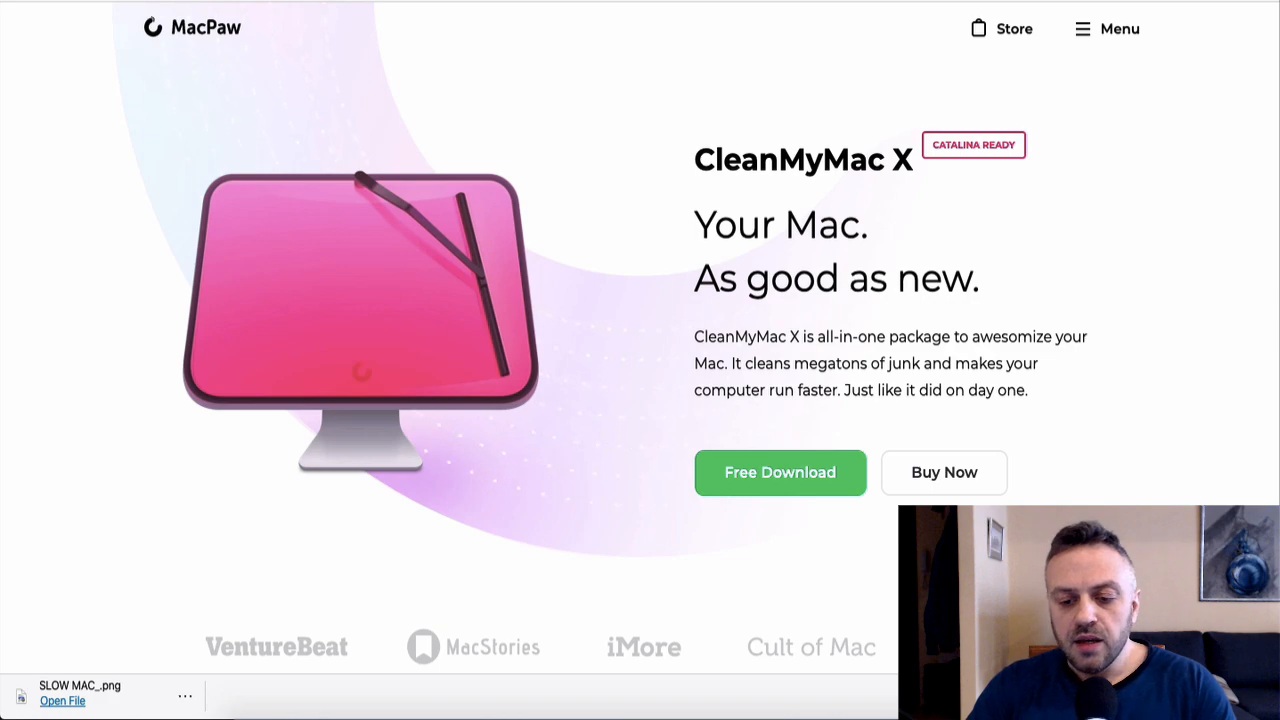
Step: Read the CleanMyMac X landing page for ad copy ideas, including the main slogan and the Cleaning section
{"action": "scroll", "coordinate": [920, 337], "scroll_direction": "down", "scroll_amount": 10}
{"action": "scroll", "coordinate": [925, 342], "scroll_direction": "up", "scroll_amount": 5}
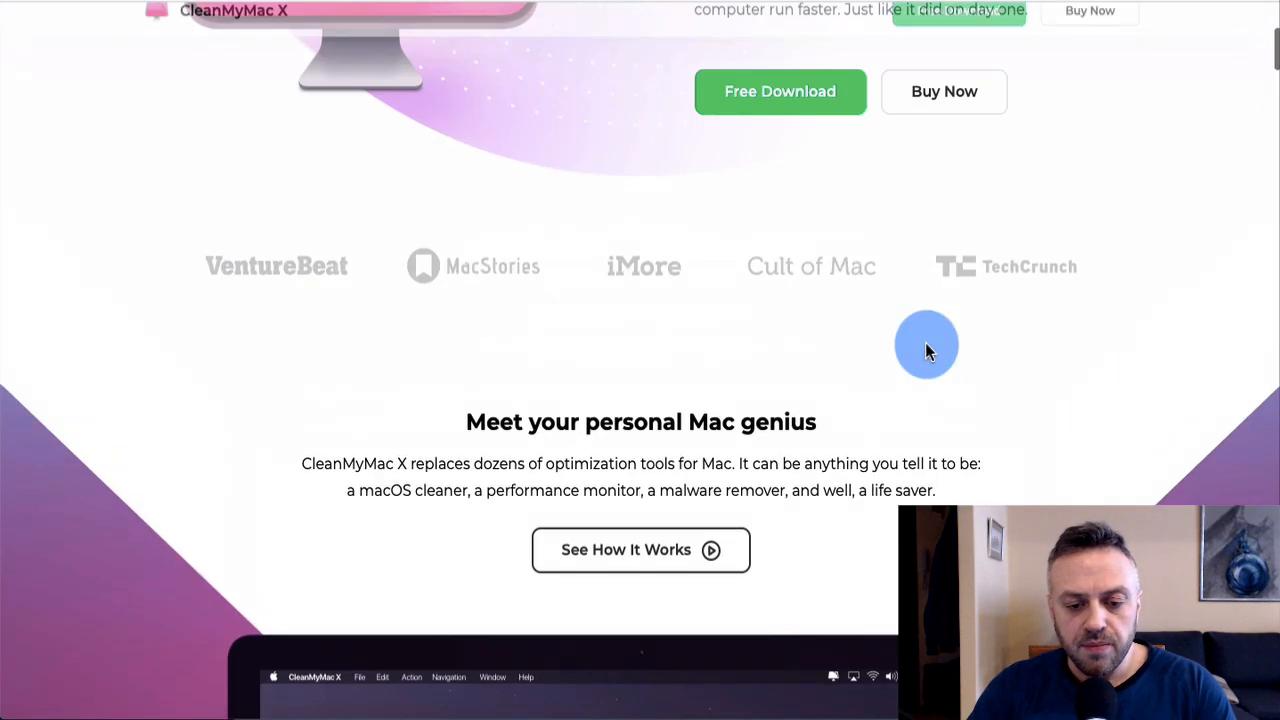
{"action": "scroll", "coordinate": [380, 414], "scroll_direction": "down", "scroll_amount": 10}
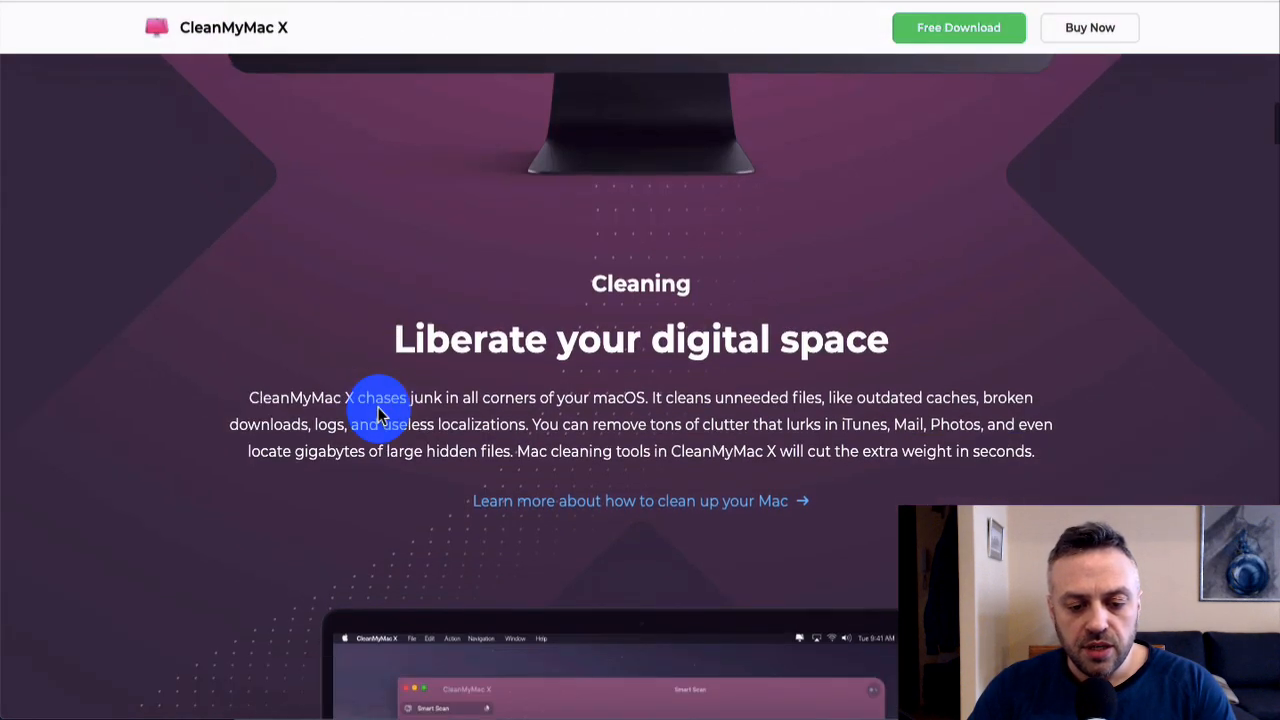
{"action": "left_click_drag", "start_coordinate": [892, 338], "coordinate": [391, 338]}
{"action": "scroll", "coordinate": [391, 338], "scroll_direction": "down", "scroll_amount": 5}
{"action": "scroll", "coordinate": [805, 322], "scroll_direction": "up", "scroll_amount": 10}
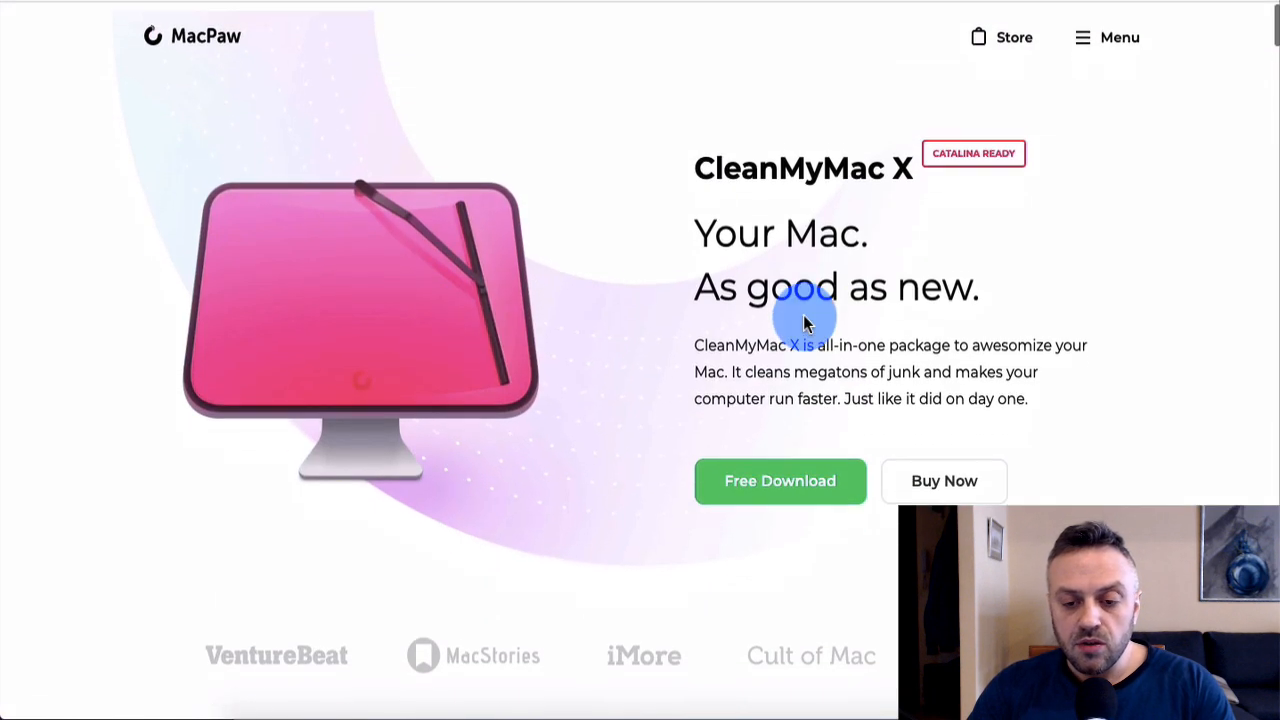
{"action": "left_click_drag", "start_coordinate": [988, 283], "coordinate": [703, 226]}
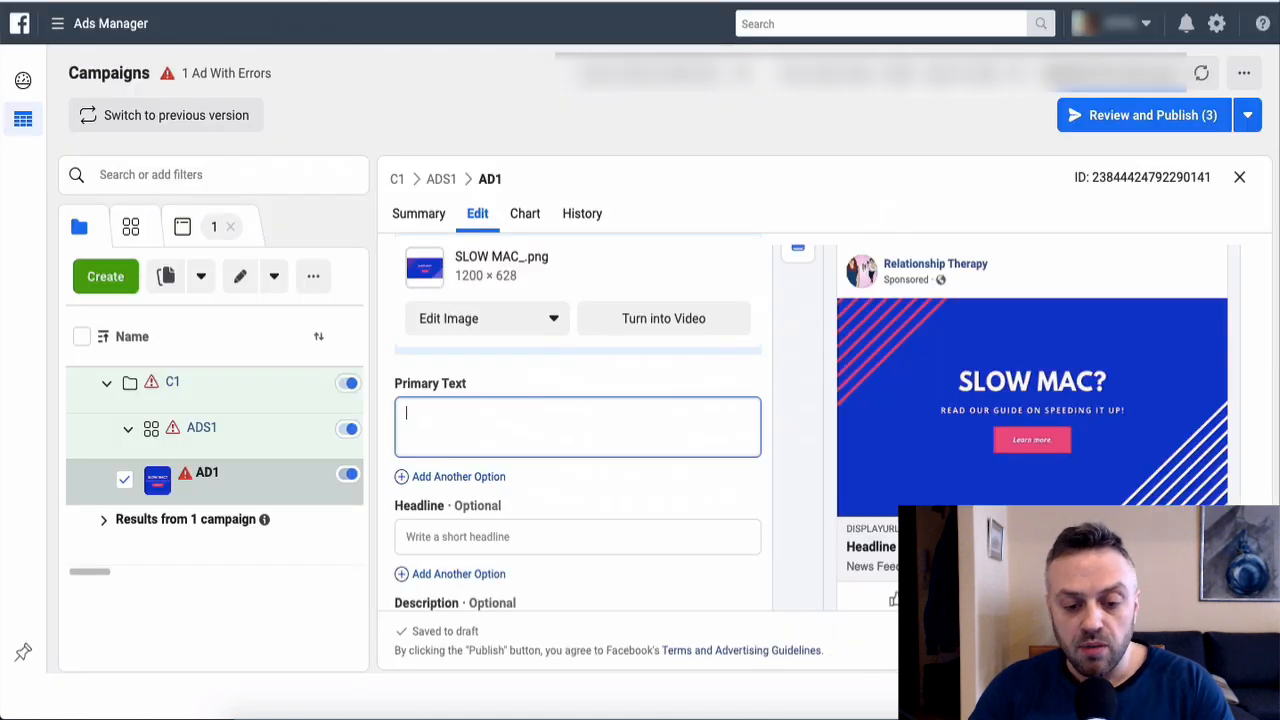
Step: Write AD1's primary text as "Looking to buy a new mac?" followed by "Don't! Use our guide to make your old mac as good as a new one."
{"action": "left_click", "coordinate": [563, 437]}
{"action": "type", "text": "Y"}
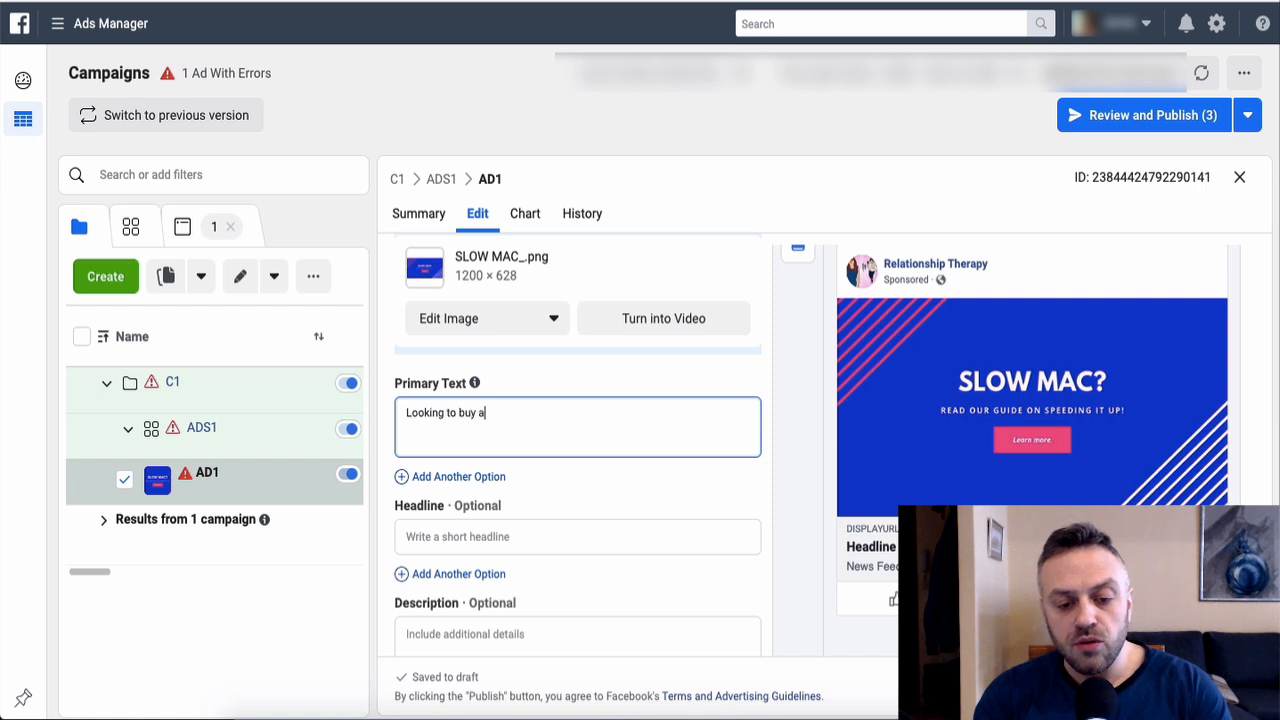
{"action": "type", "text": "ooking to buy a new mac?"}
{"action": "key", "text": "Return"}
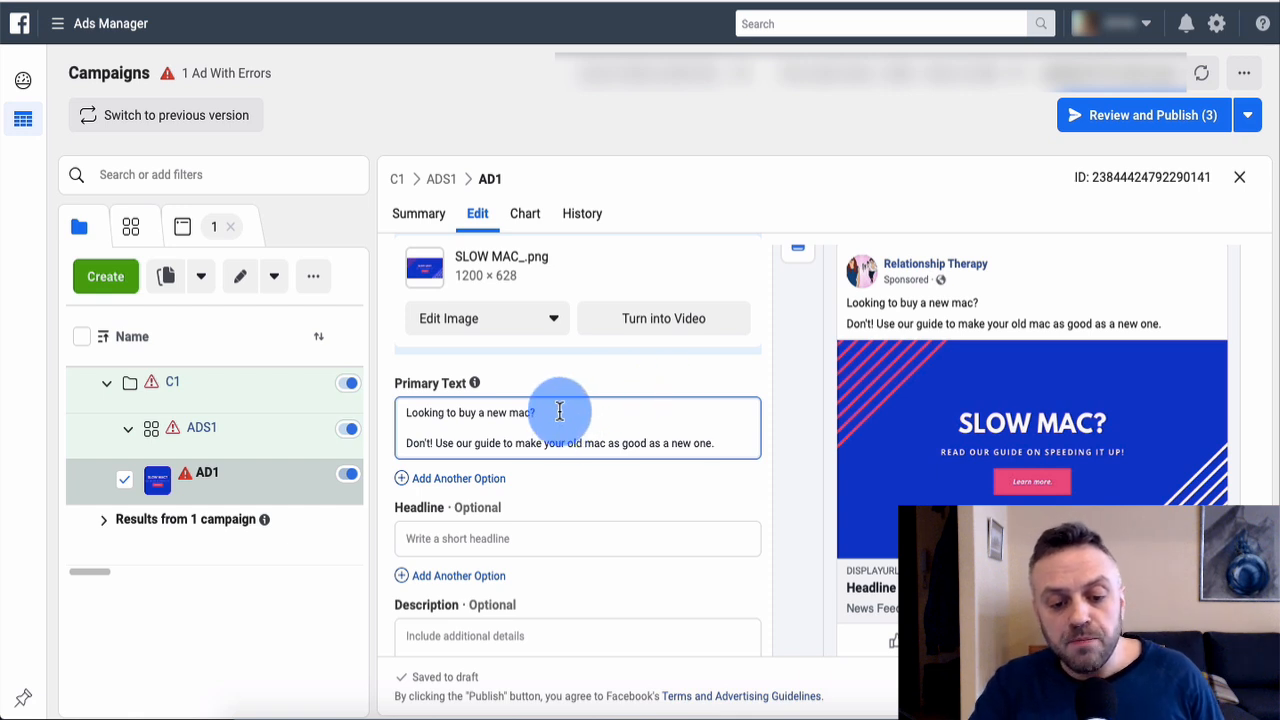
Step: Try replacing "Looking" with "Don't buy" in the primary text's first line and undo the replacement
{"action": "double_click", "coordinate": [421, 413]}
{"action": "type", "text": "Don't buy"}
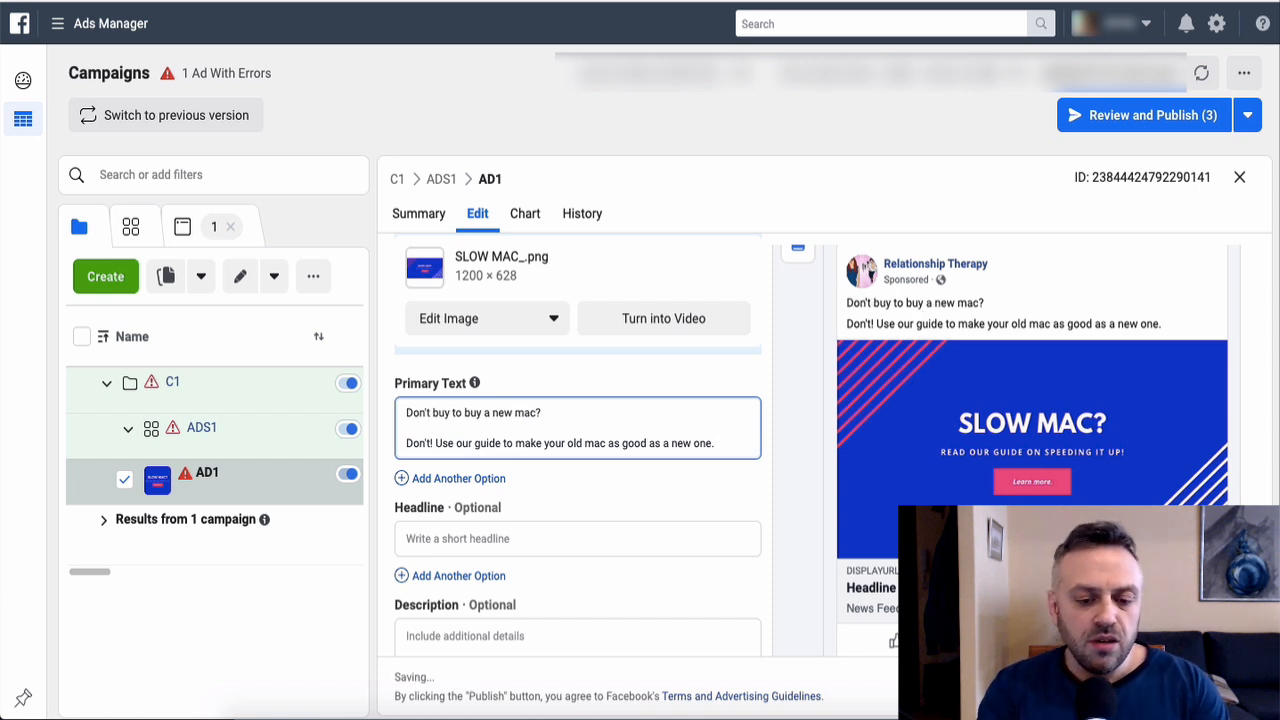
{"action": "key", "text": "ctrl+z"}
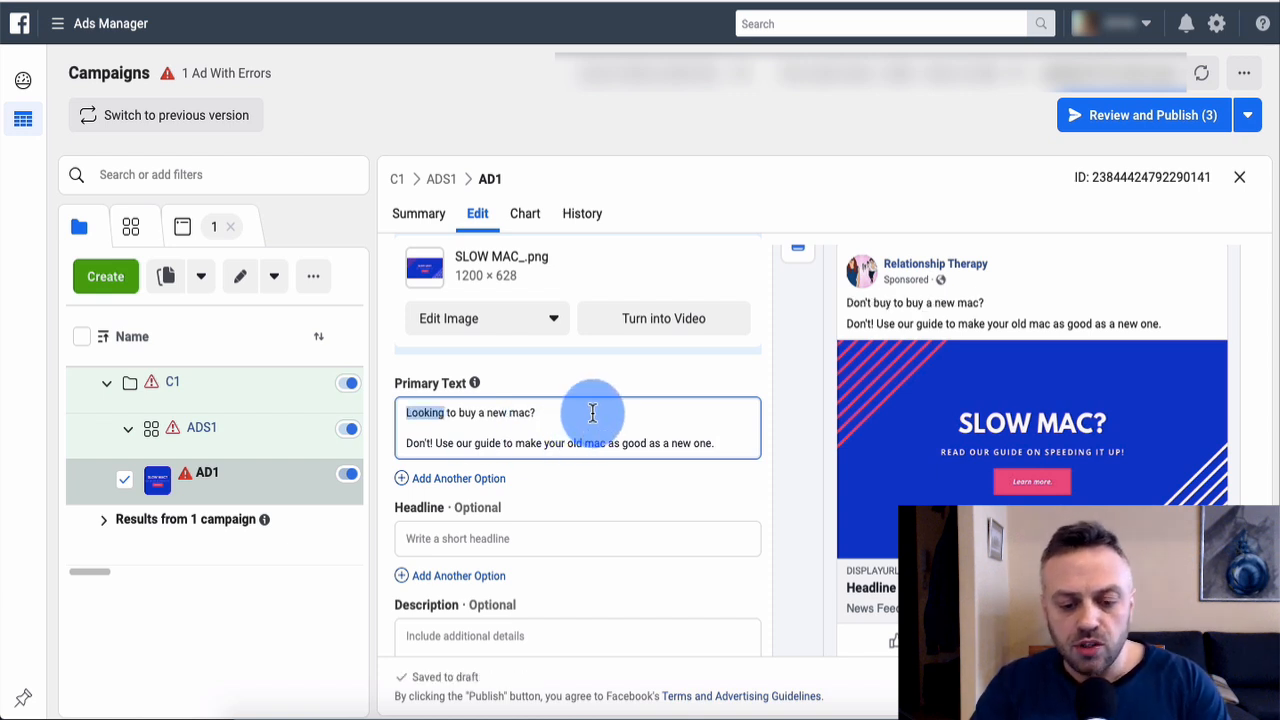
{"action": "left_click", "coordinate": [592, 413]}
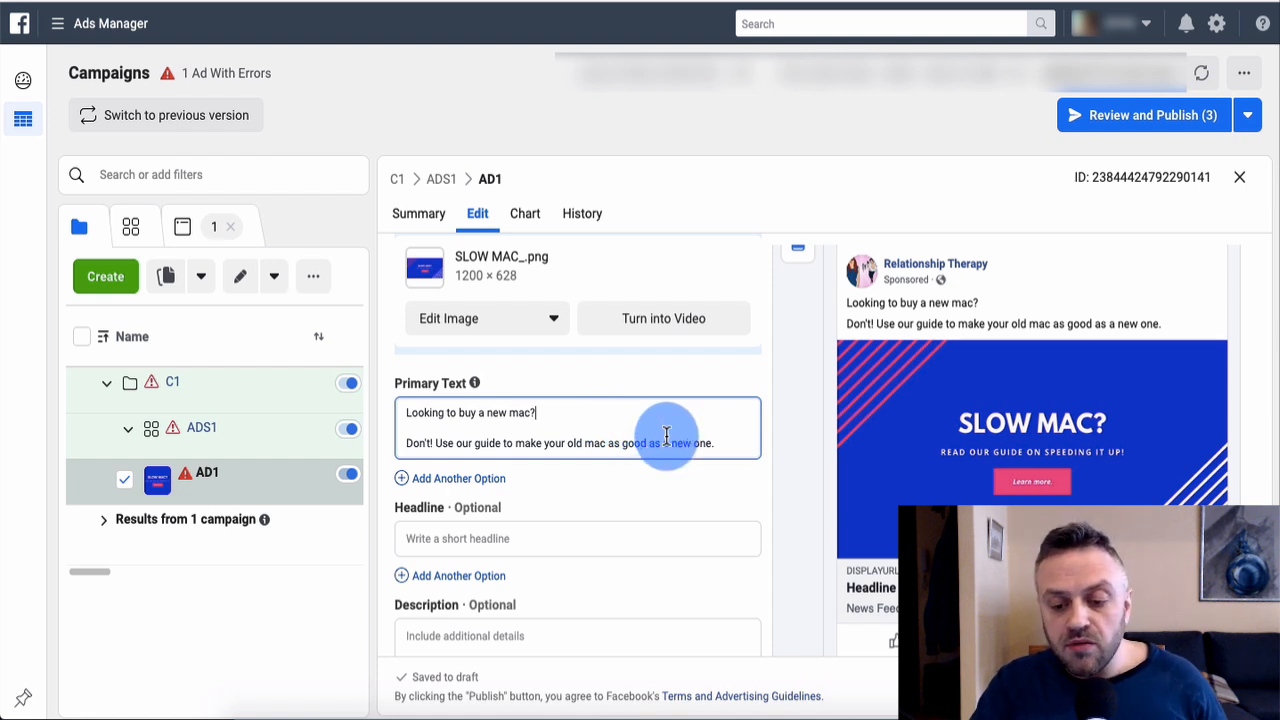
{"action": "scroll", "coordinate": [649, 452], "scroll_direction": "down", "scroll_amount": 1}
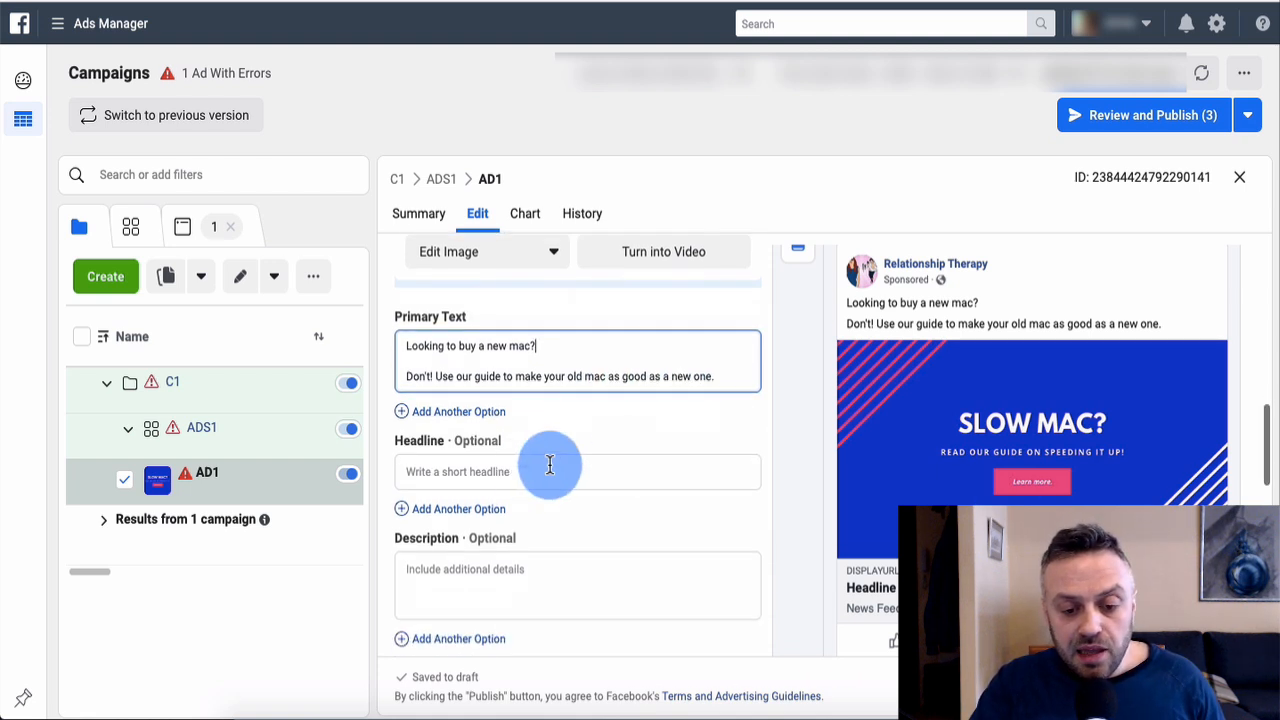
{"action": "left_click", "coordinate": [523, 471]}
{"action": "mouse_move", "coordinate": [495, 509]}
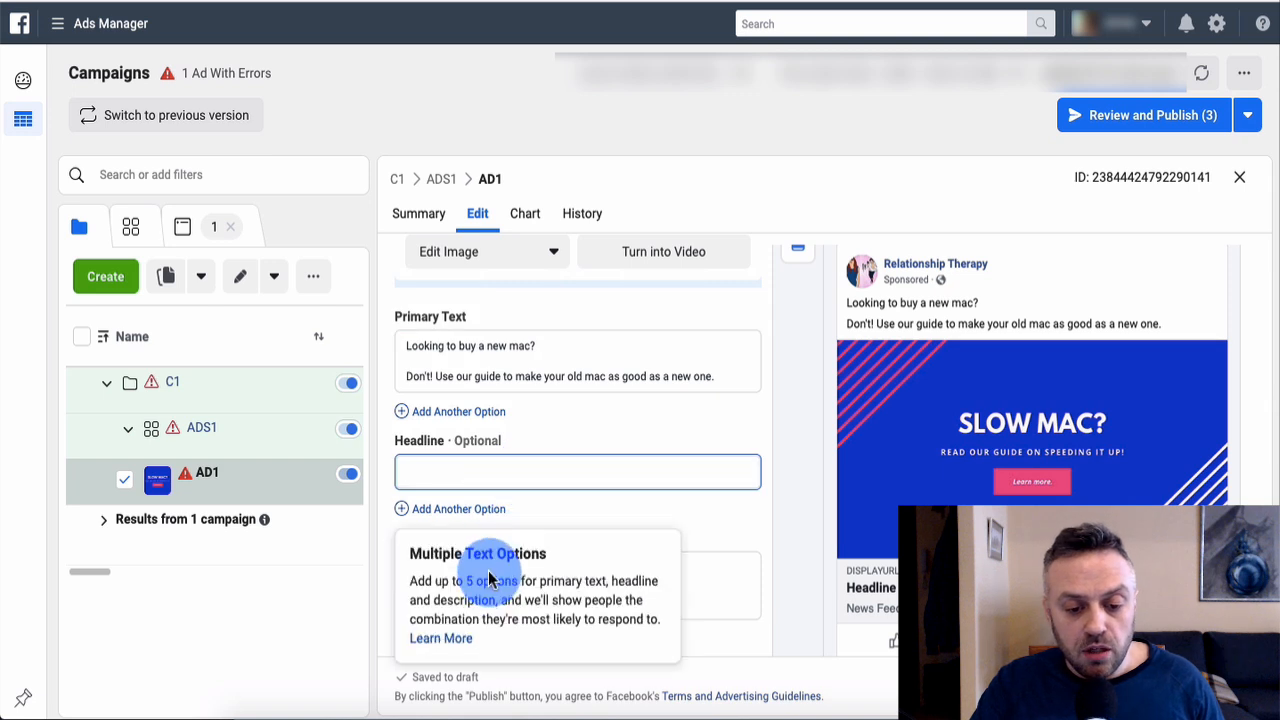
{"action": "left_click", "coordinate": [670, 586]}
{"action": "scroll", "coordinate": [543, 563], "scroll_direction": "down", "scroll_amount": 4}
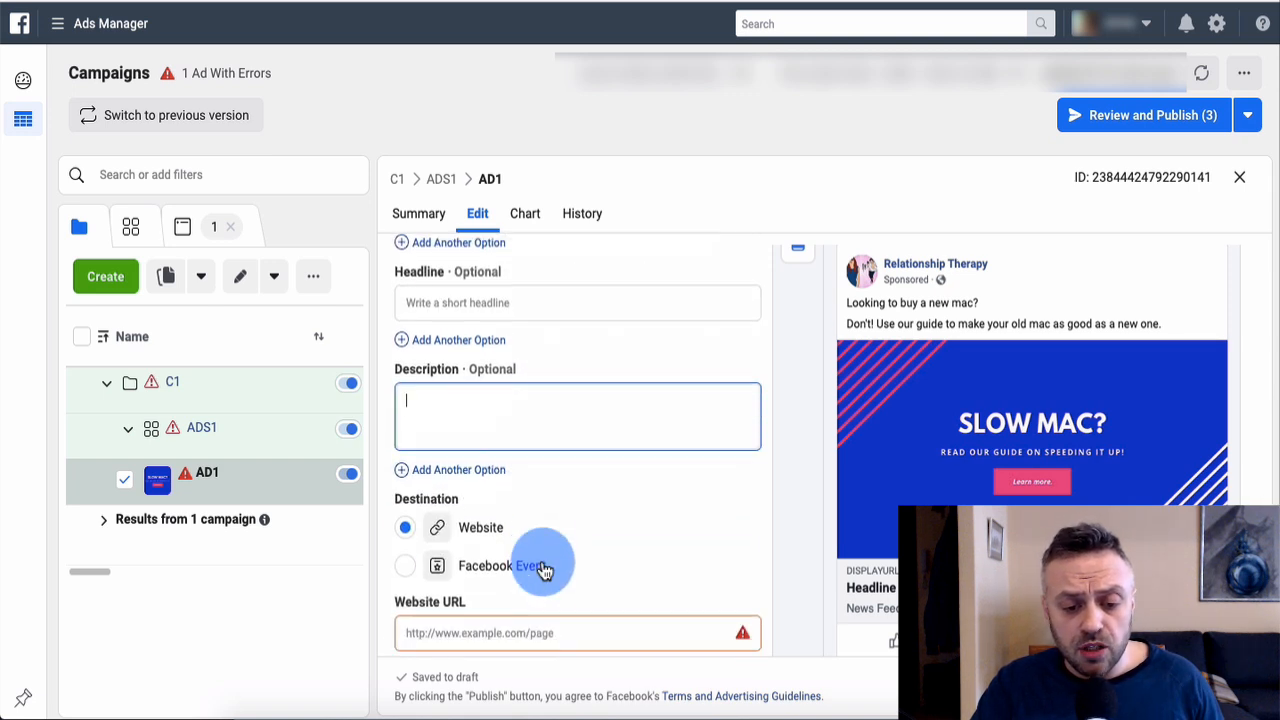
{"action": "left_click", "coordinate": [531, 568]}
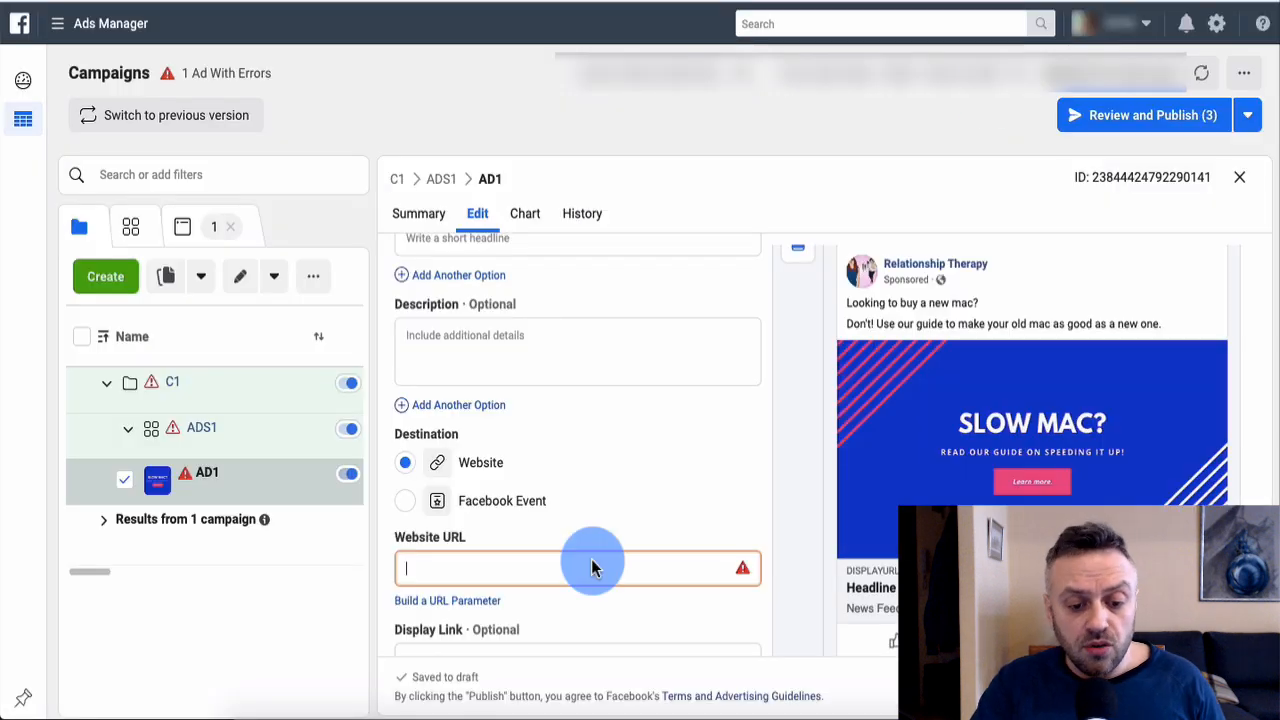
{"action": "type", "text": "https://techsviewer.com/best-mac-cleaner-software/"}
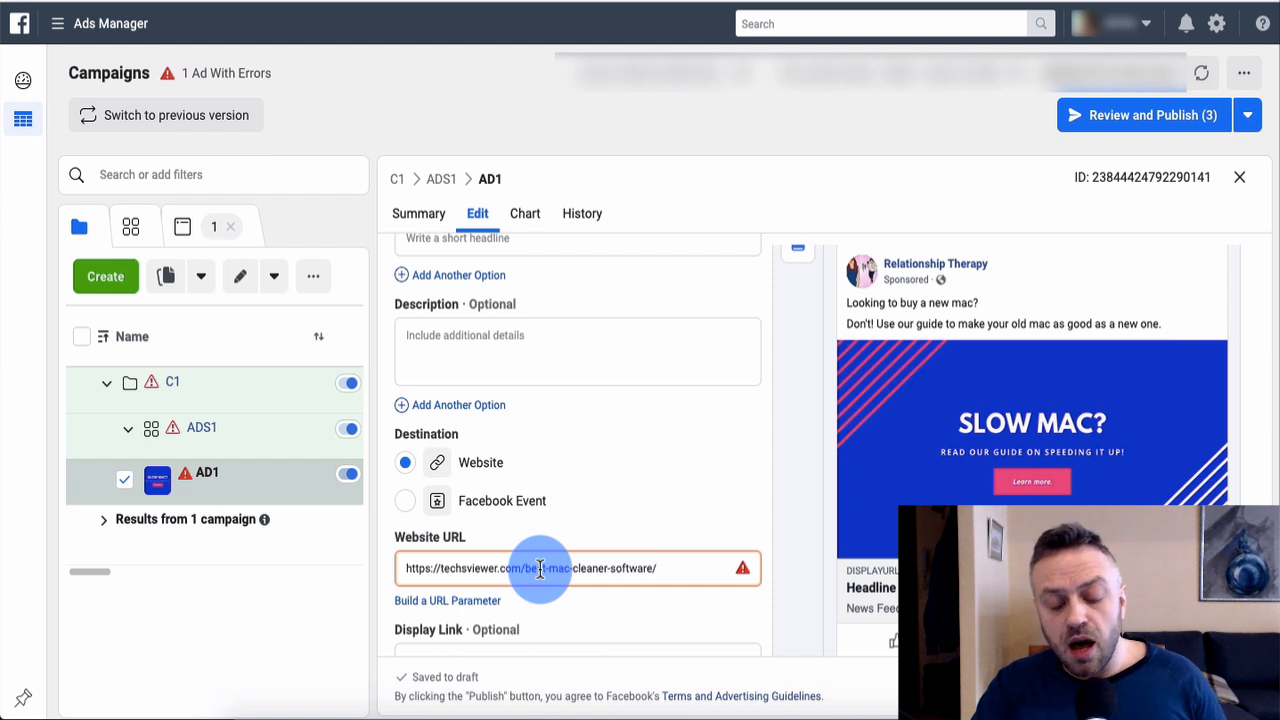
{"action": "left_click", "coordinate": [595, 486]}
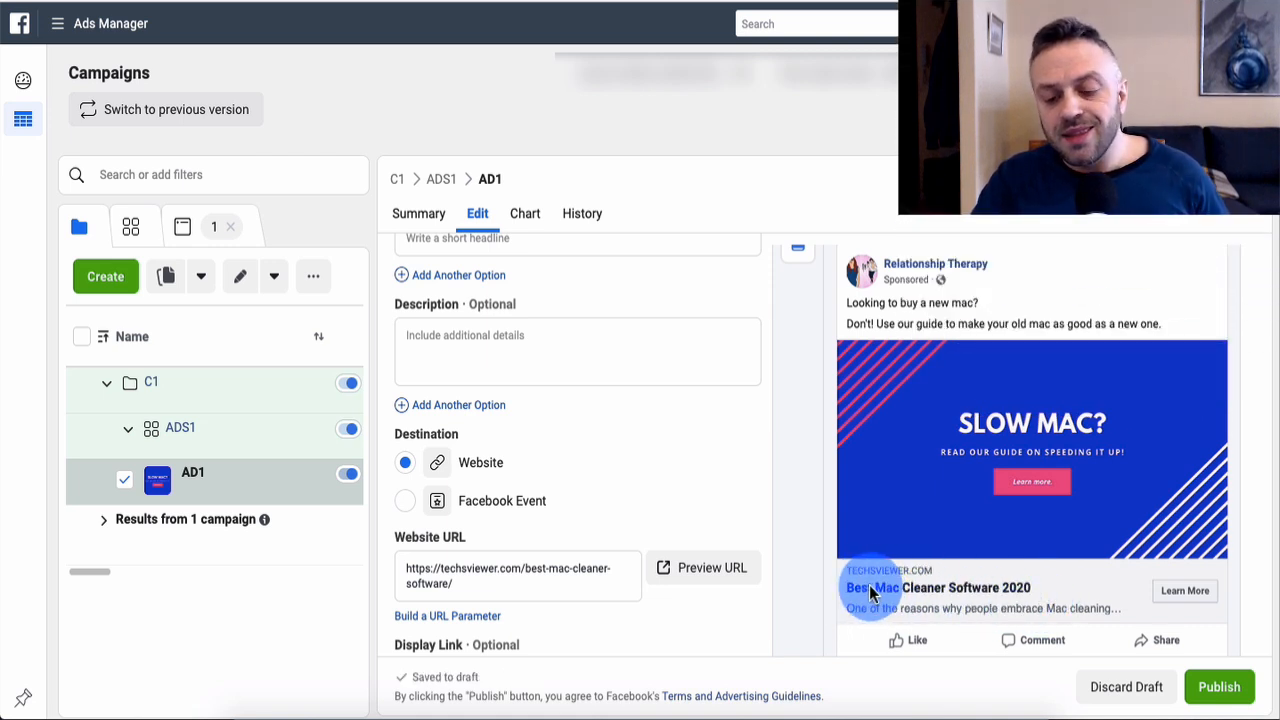
Step: Review the finished ad preview along with the ad's call to action, language and tracking options
{"action": "scroll", "coordinate": [808, 565], "scroll_direction": "down", "scroll_amount": 1}
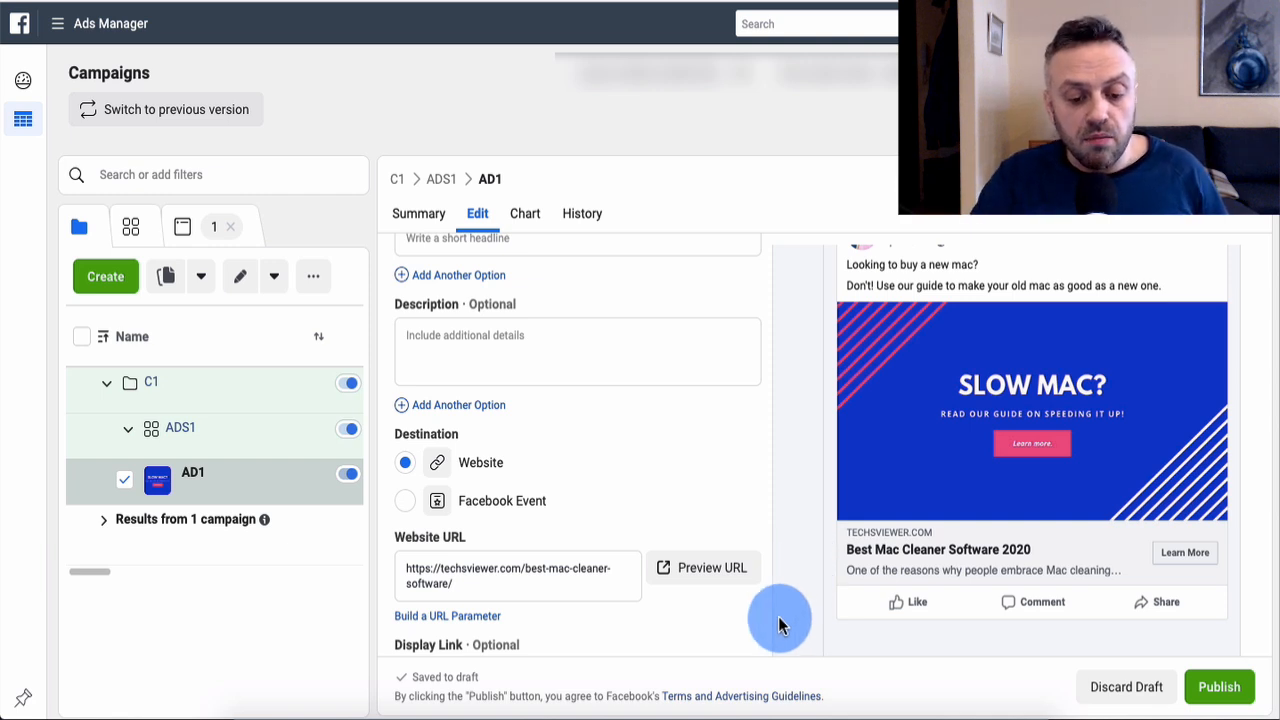
{"action": "scroll", "coordinate": [386, 513], "scroll_direction": "down", "scroll_amount": 1}
{"action": "scroll", "coordinate": [384, 511], "scroll_direction": "down", "scroll_amount": 5}
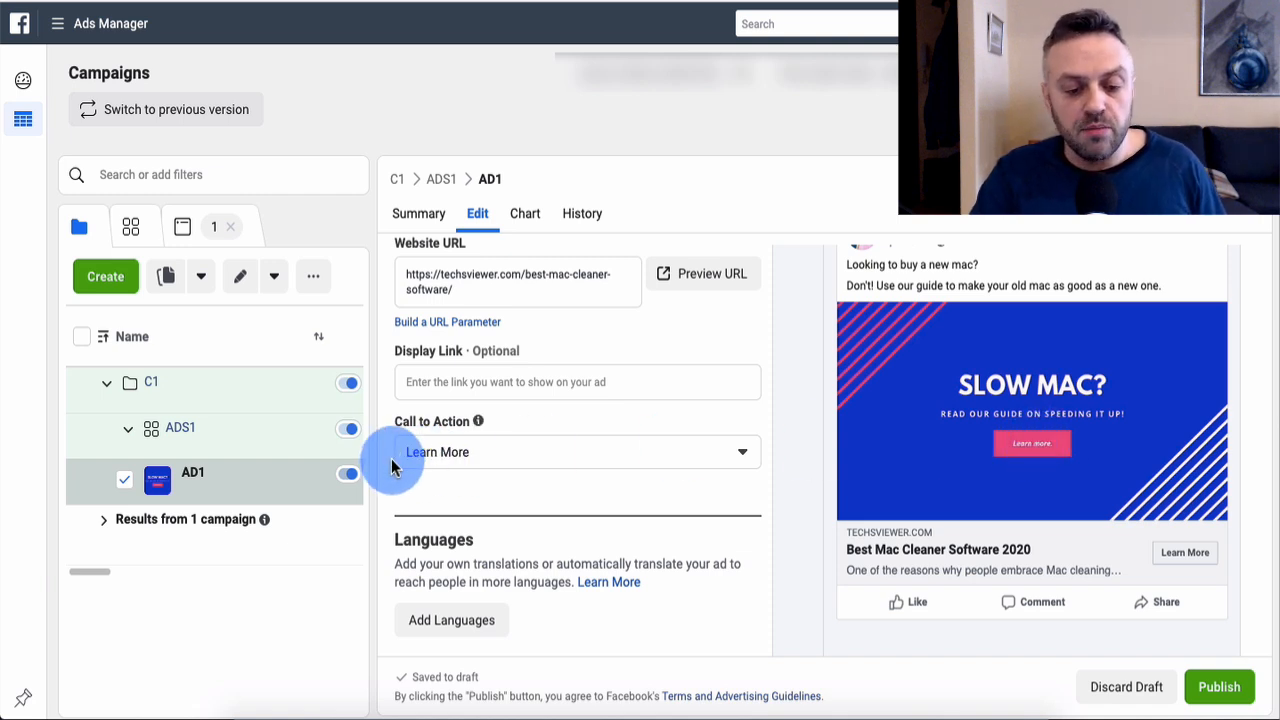
{"action": "scroll", "coordinate": [392, 466], "scroll_direction": "down", "scroll_amount": 3}
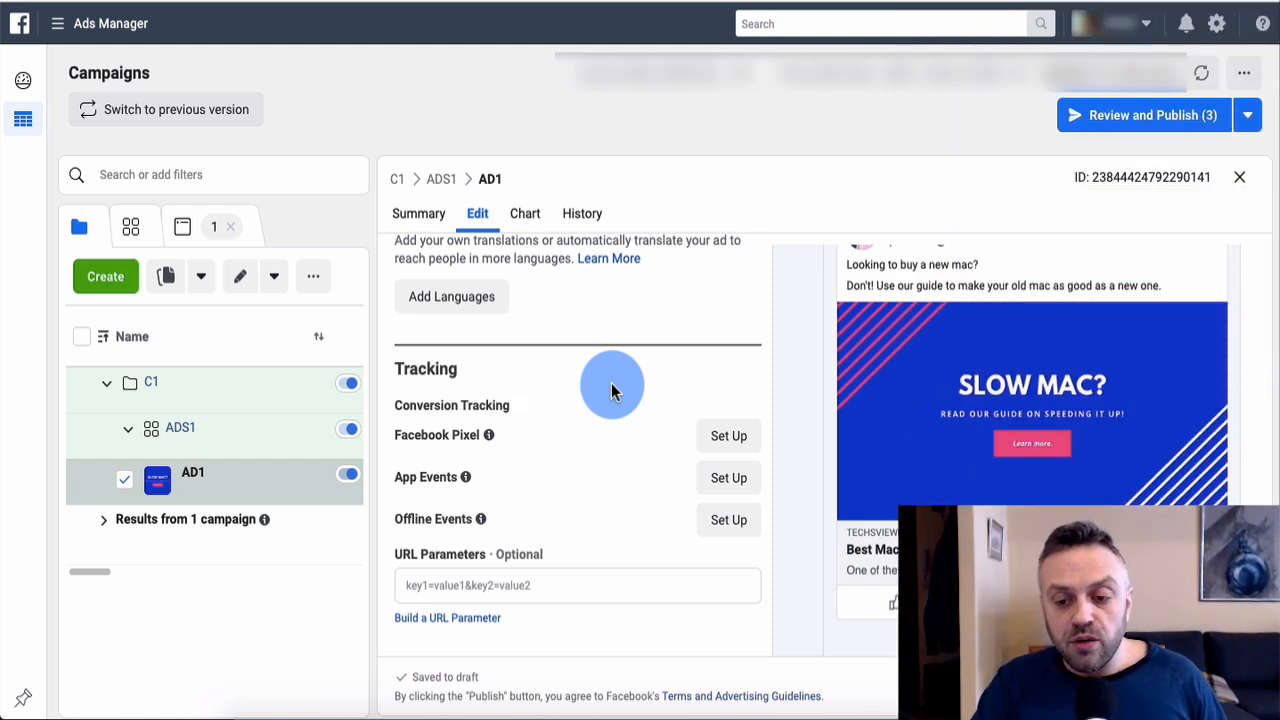
{"action": "scroll", "coordinate": [390, 420], "scroll_direction": "up", "scroll_amount": 5}
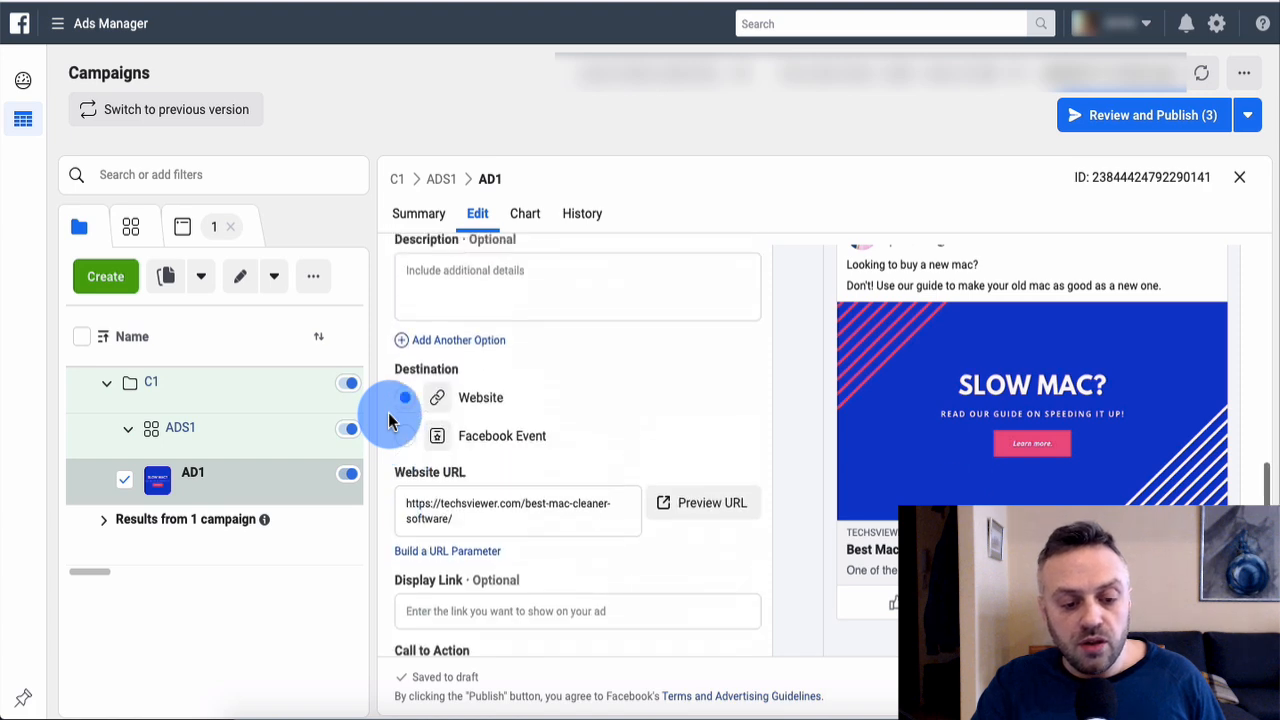
{"action": "scroll", "coordinate": [390, 421], "scroll_direction": "up", "scroll_amount": 1}
Step: Duplicate the ad set ADS1 into the original campaign with 4 copies
{"action": "mouse_move", "coordinate": [143, 448]}
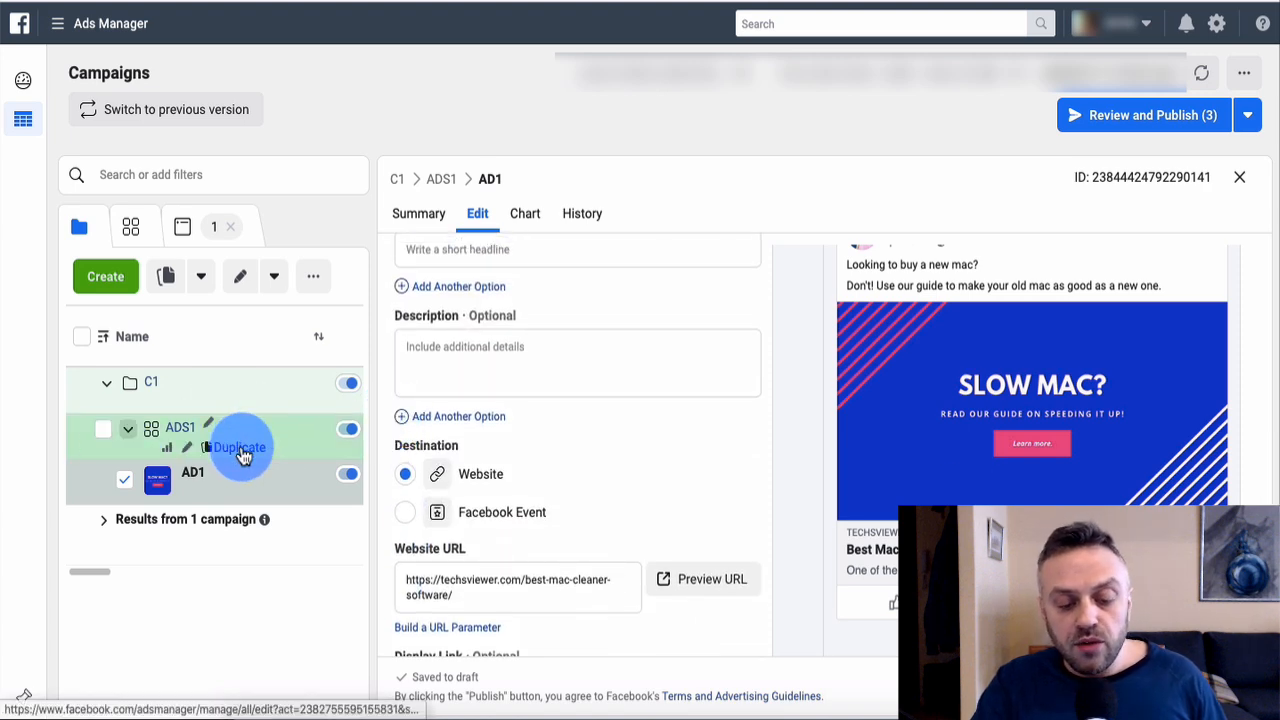
{"action": "left_click", "coordinate": [240, 450]}
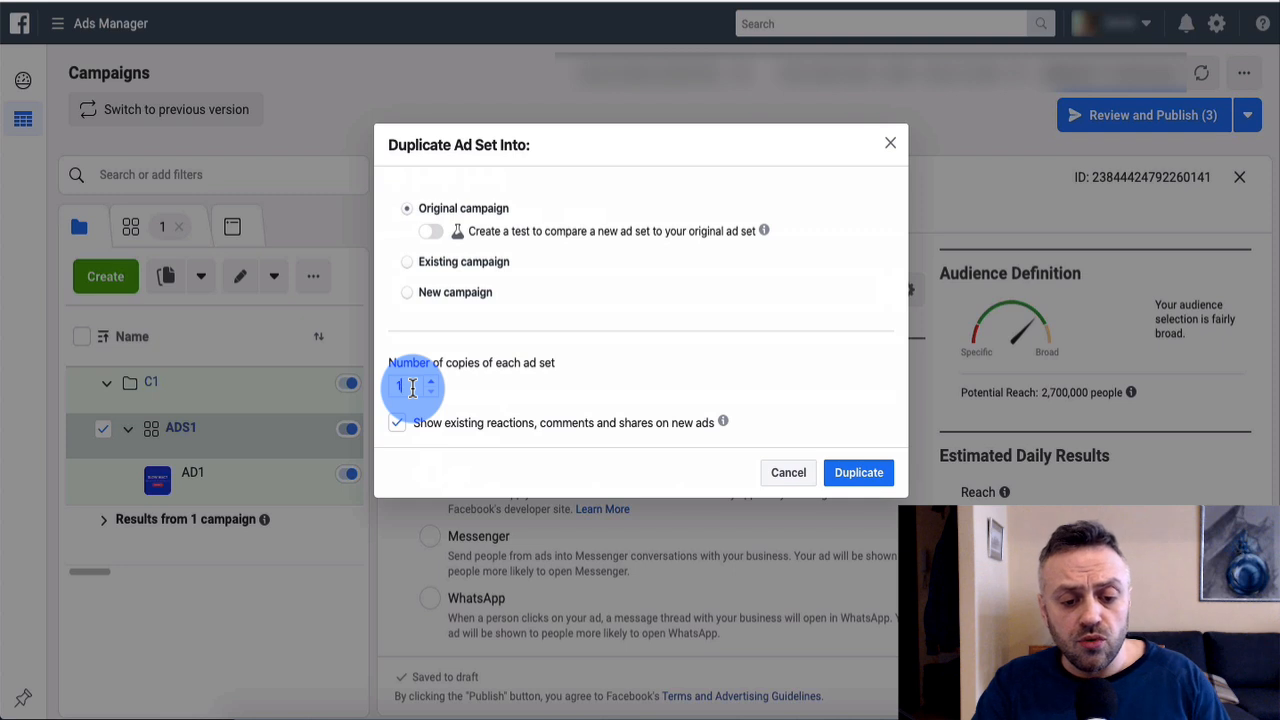
{"action": "type", "text": "4"}
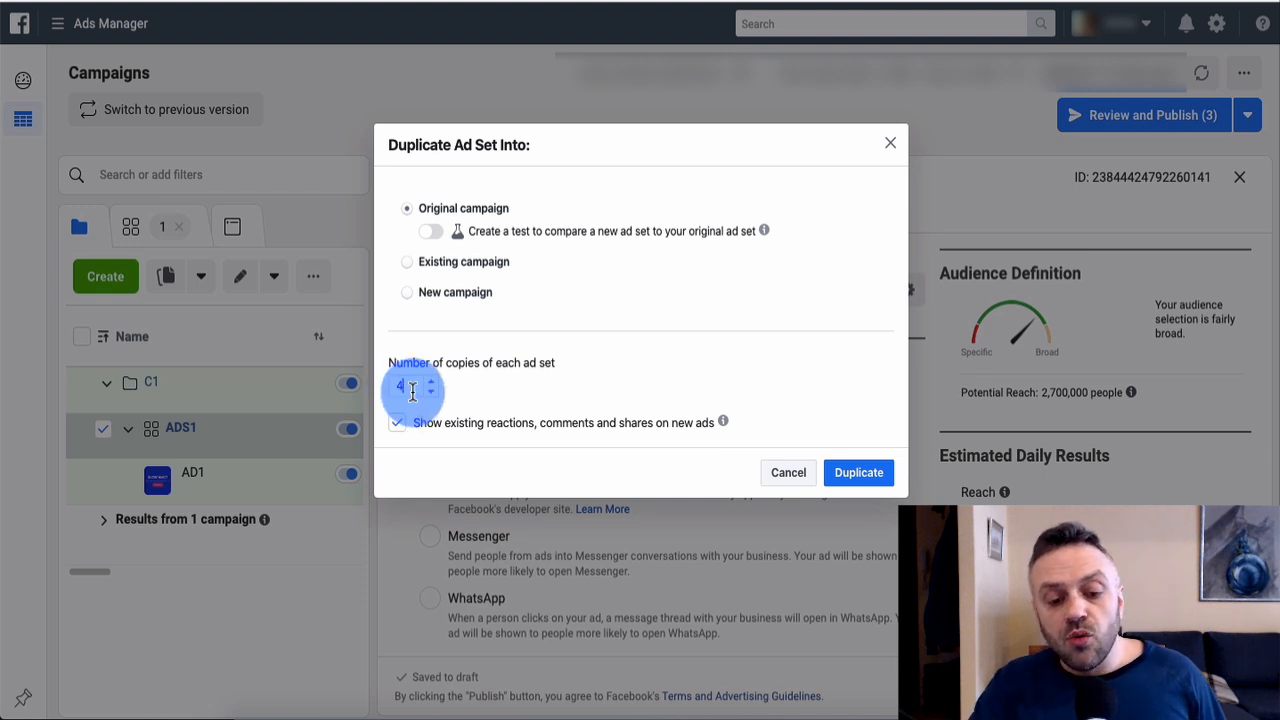
{"action": "left_click", "coordinate": [864, 484]}
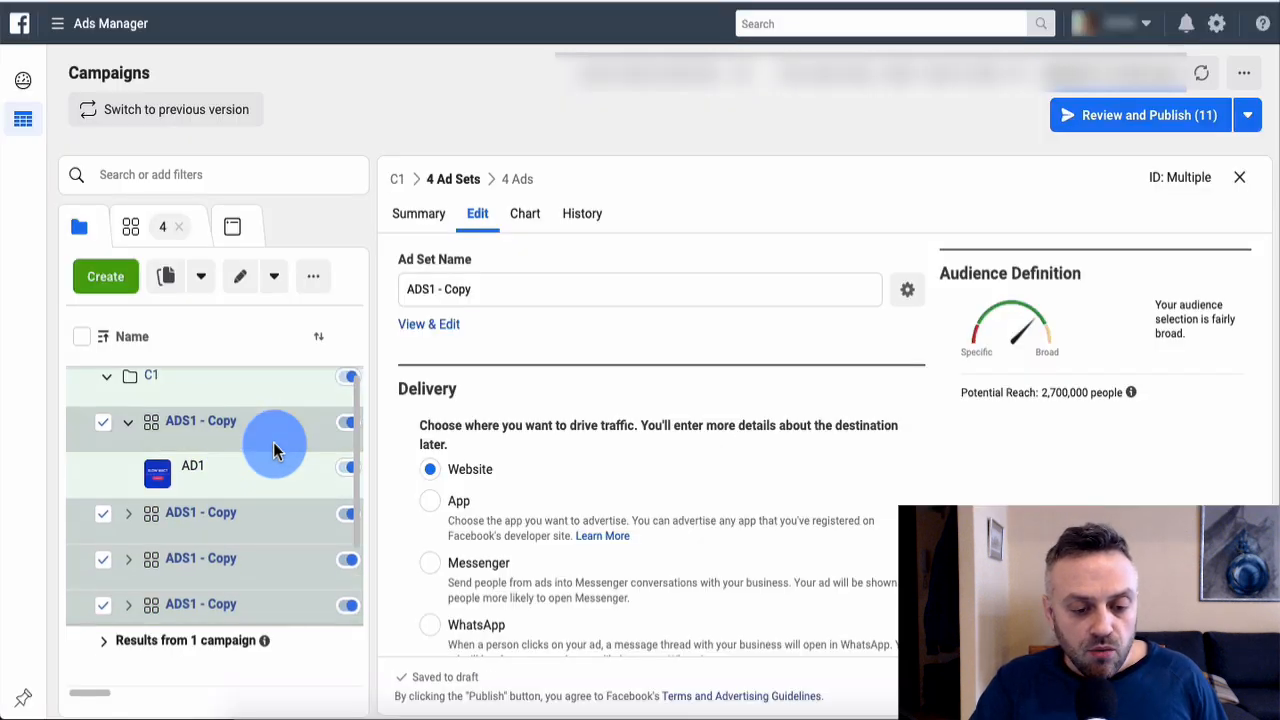
Step: Open the original ADS1 ad set for editing and copy its detailed targeting entry "Facebook access (OS): Mac OS X"
{"action": "scroll", "coordinate": [271, 445], "scroll_direction": "down", "scroll_amount": 2}
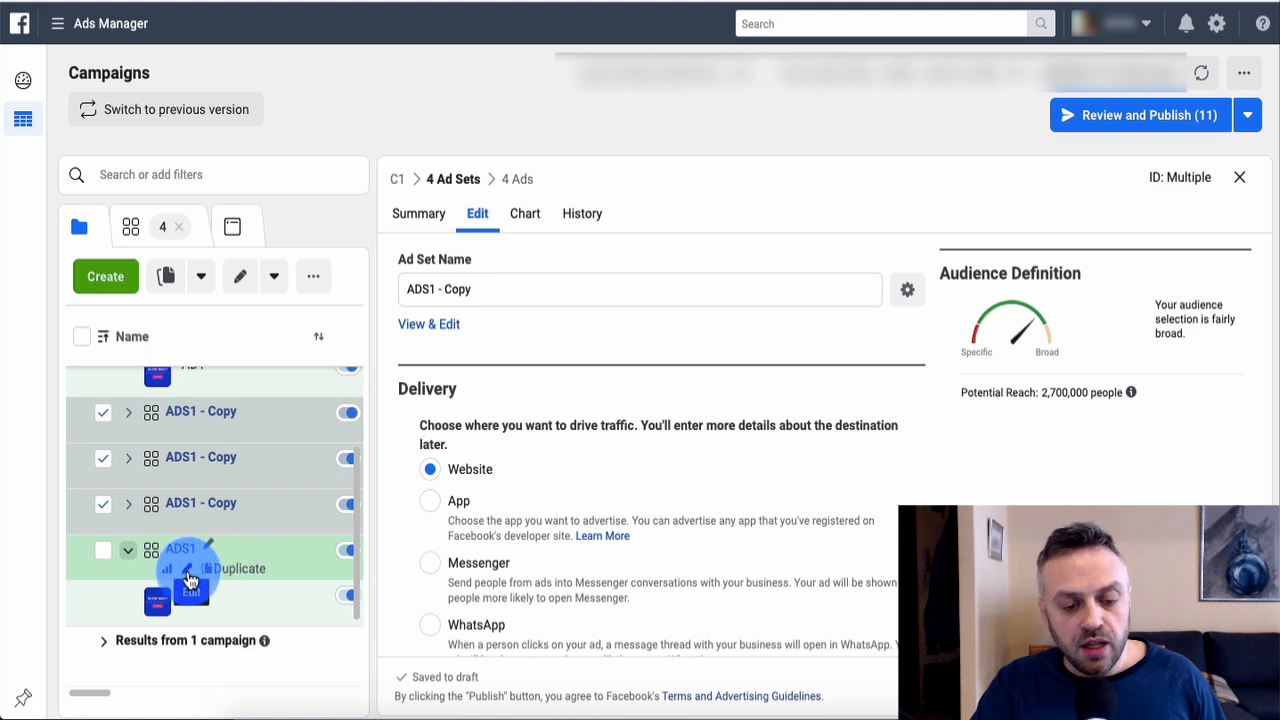
{"action": "left_click", "coordinate": [187, 569]}
{"action": "scroll", "coordinate": [402, 494], "scroll_direction": "down", "scroll_amount": 15}
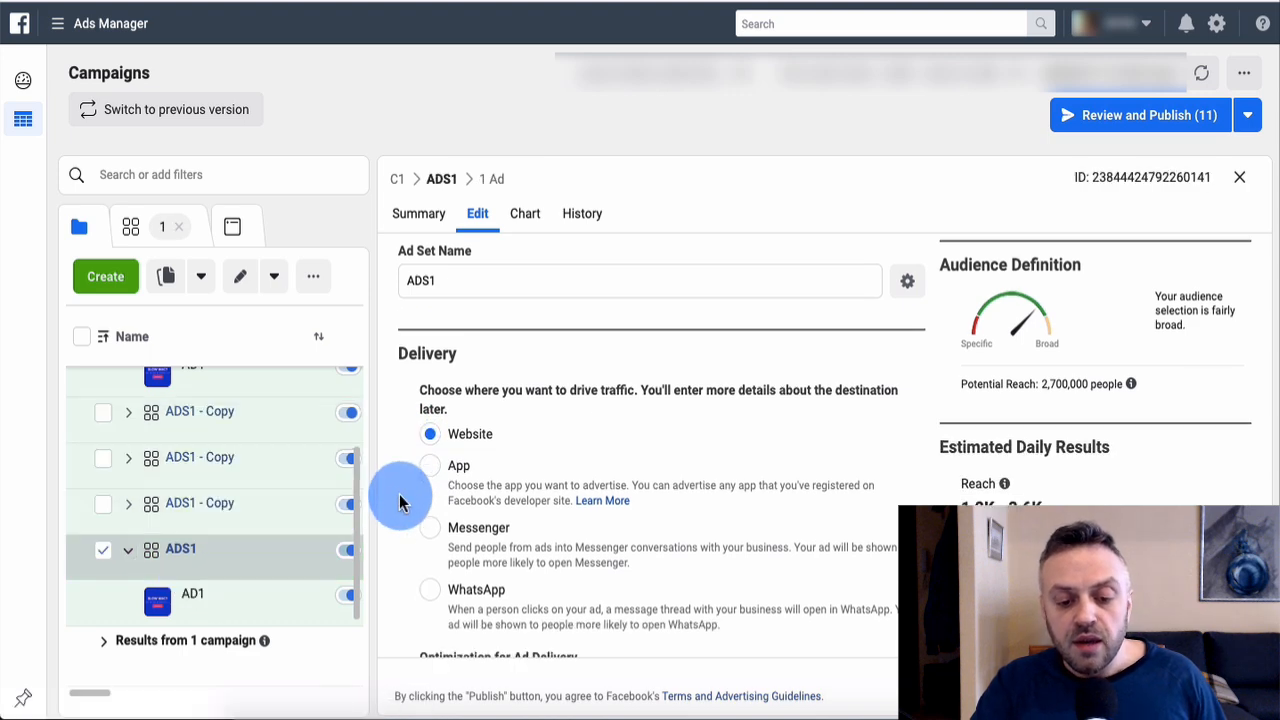
{"action": "scroll", "coordinate": [400, 497], "scroll_direction": "down", "scroll_amount": 4}
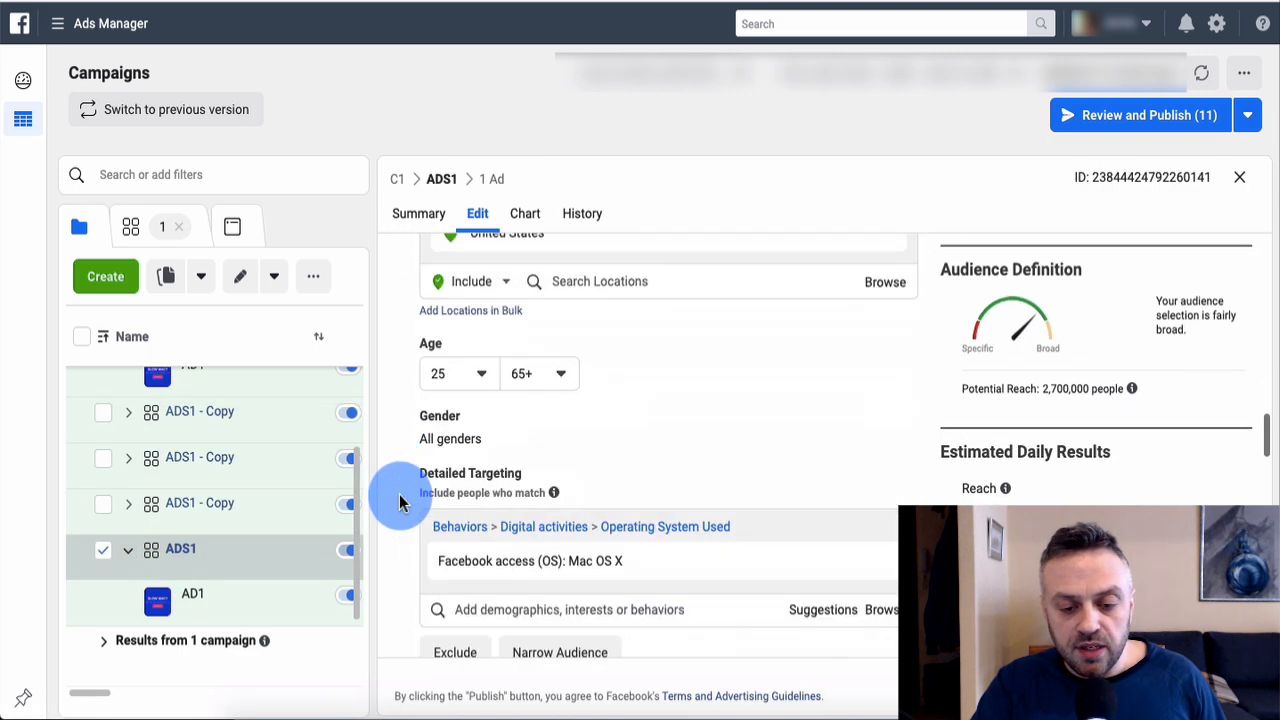
{"action": "scroll", "coordinate": [400, 491], "scroll_direction": "up", "scroll_amount": 1}
{"action": "mouse_move", "coordinate": [632, 403]}
{"action": "left_click_drag", "start_coordinate": [632, 403], "coordinate": [436, 405]}
{"action": "key", "text": "ctrl+c"}
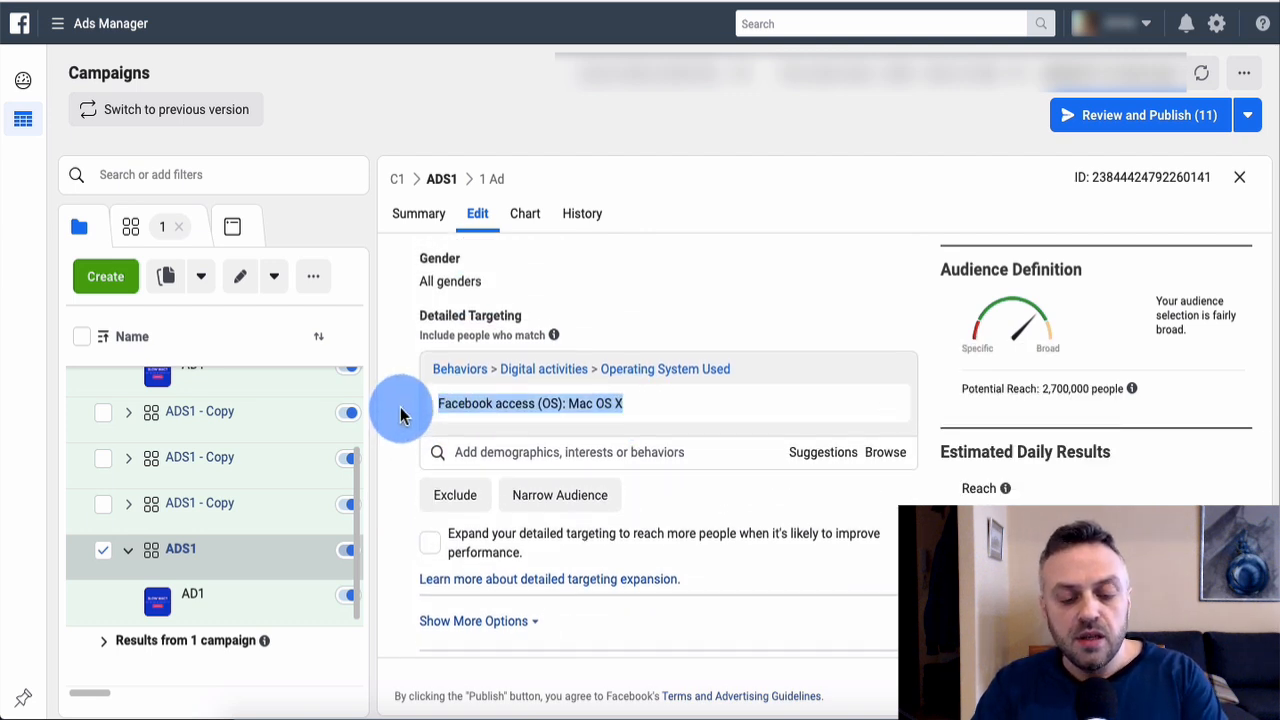
Step: Rename the original ad set as "ADS1 - Facebook access (OS): Mac OS X"
{"action": "scroll", "coordinate": [400, 409], "scroll_direction": "up", "scroll_amount": 18}
{"action": "left_click", "coordinate": [538, 283]}
{"action": "key", "text": "End"}
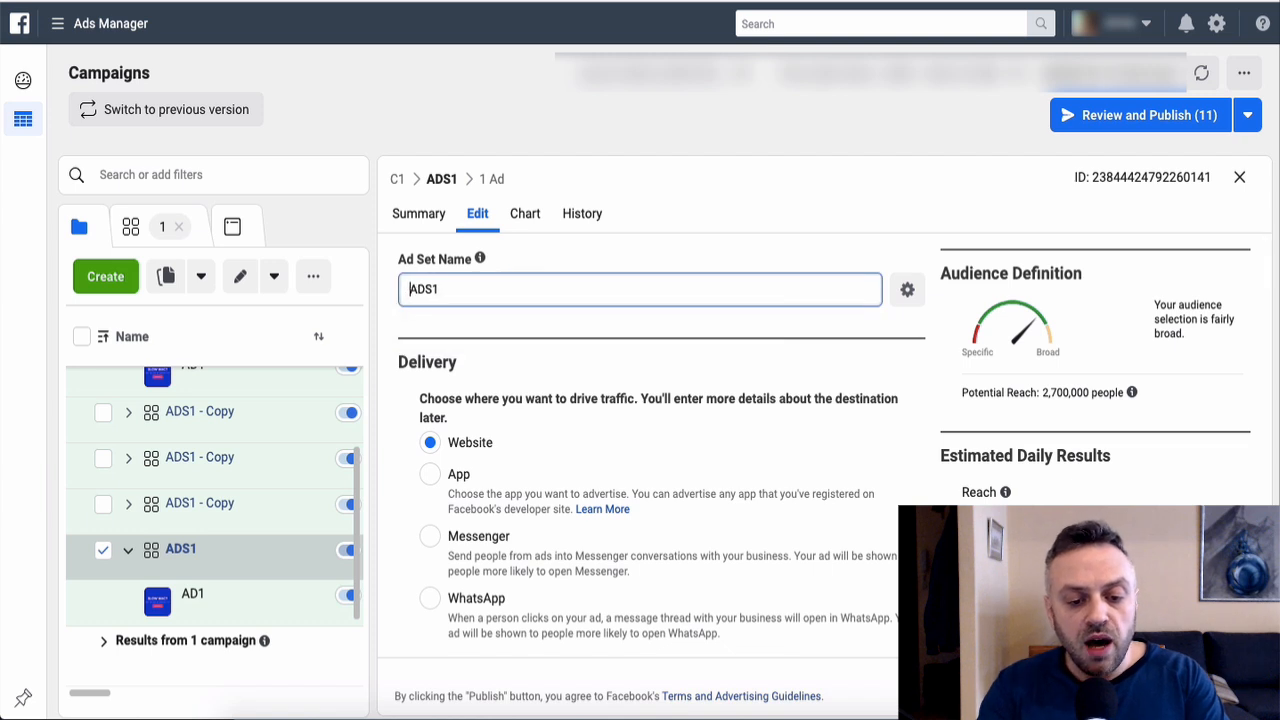
{"action": "type", "text": "-"}
{"action": "key", "text": "ctrl+v"}
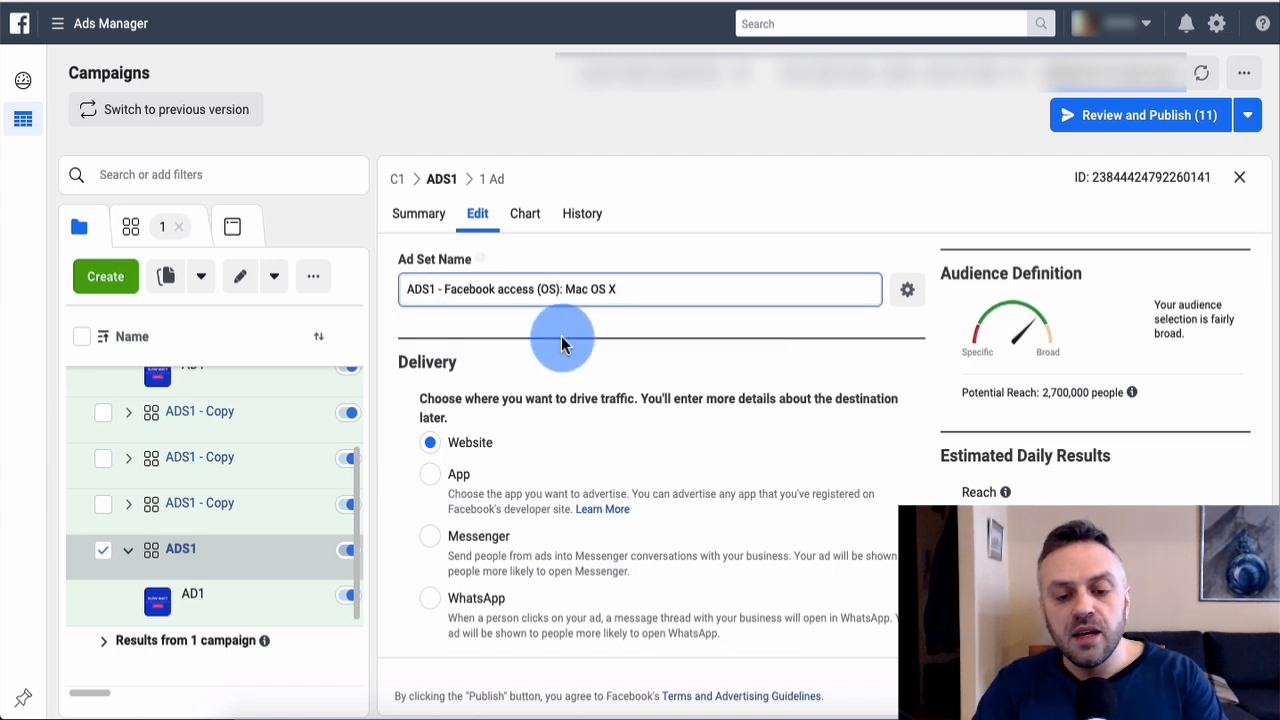
{"action": "left_click", "coordinate": [534, 363]}
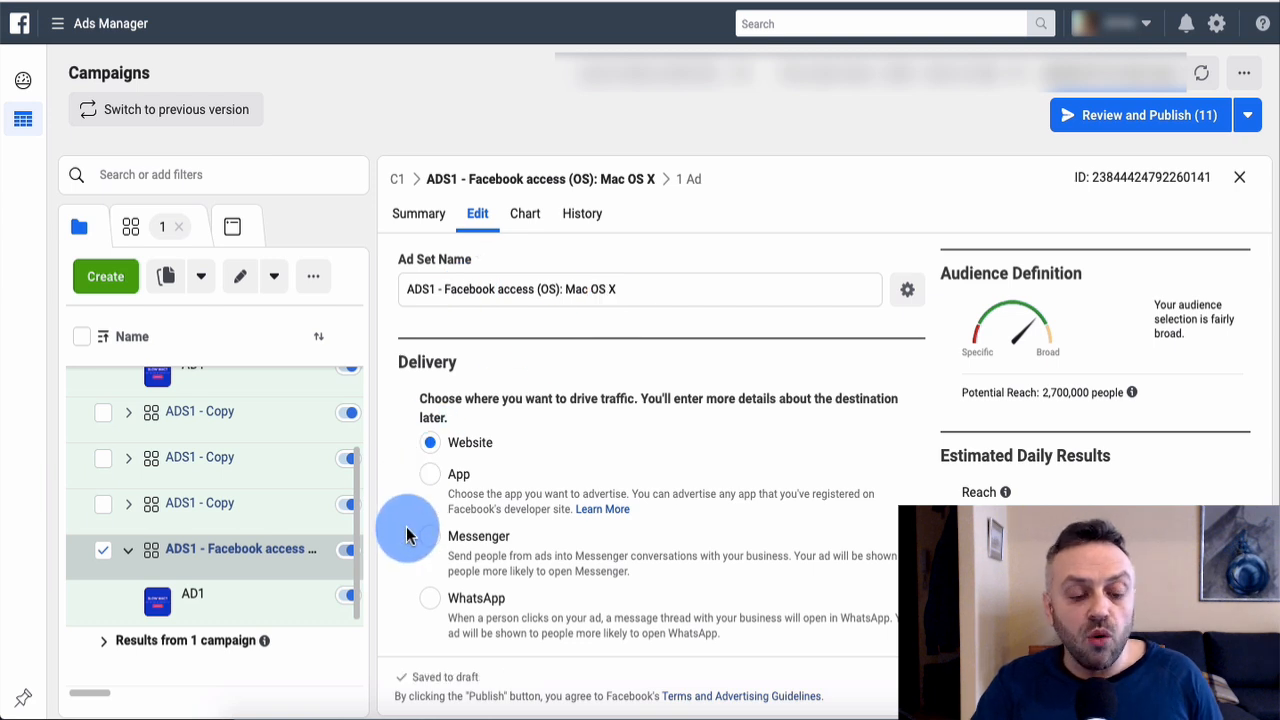
Step: In the ADS1 copy directly above the renamed ad set, replace the Mac OS X detailed targeting with "Facebook access (OS): Mac Sierra"
{"action": "mouse_move", "coordinate": [203, 524]}
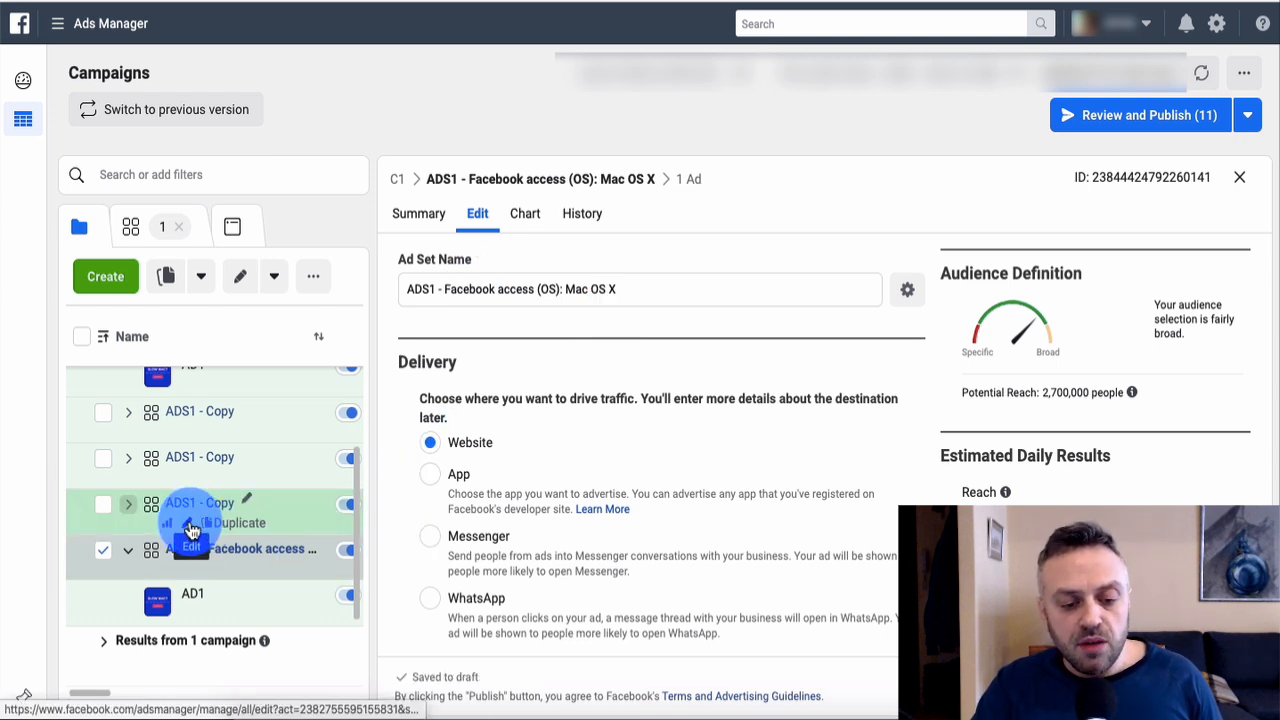
{"action": "left_click", "coordinate": [193, 530]}
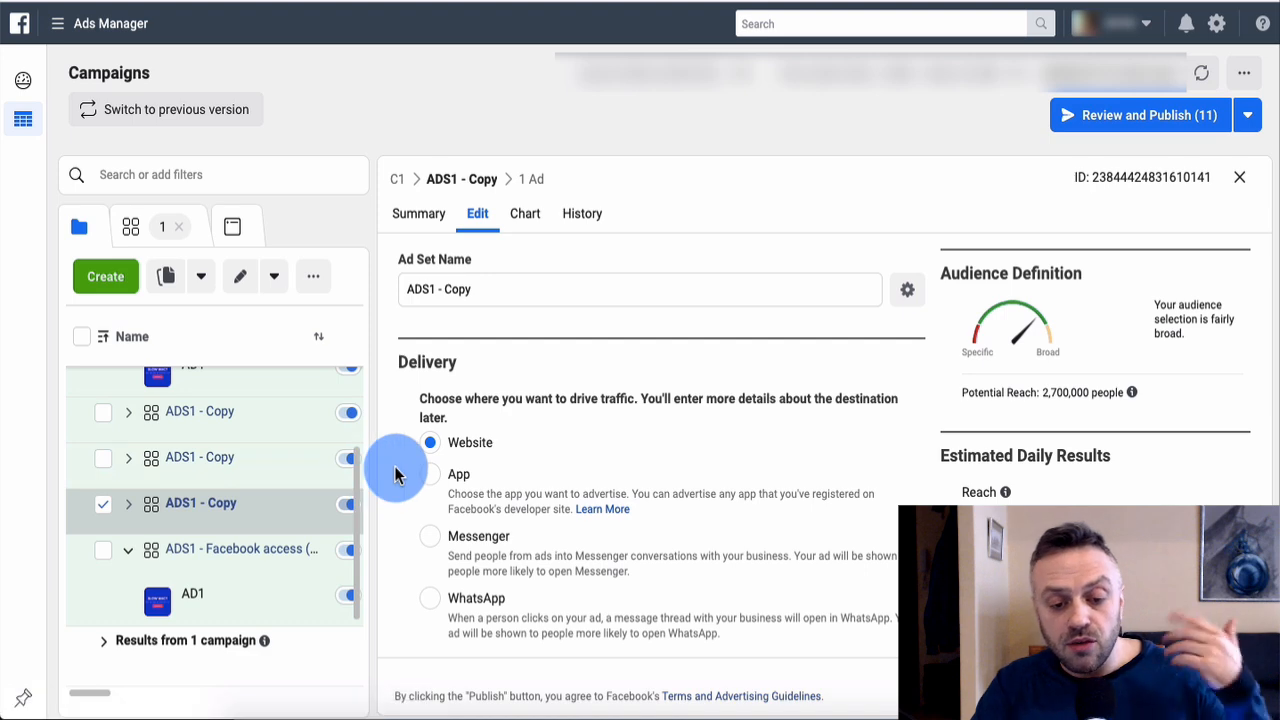
{"action": "scroll", "coordinate": [395, 473], "scroll_direction": "down", "scroll_amount": 10}
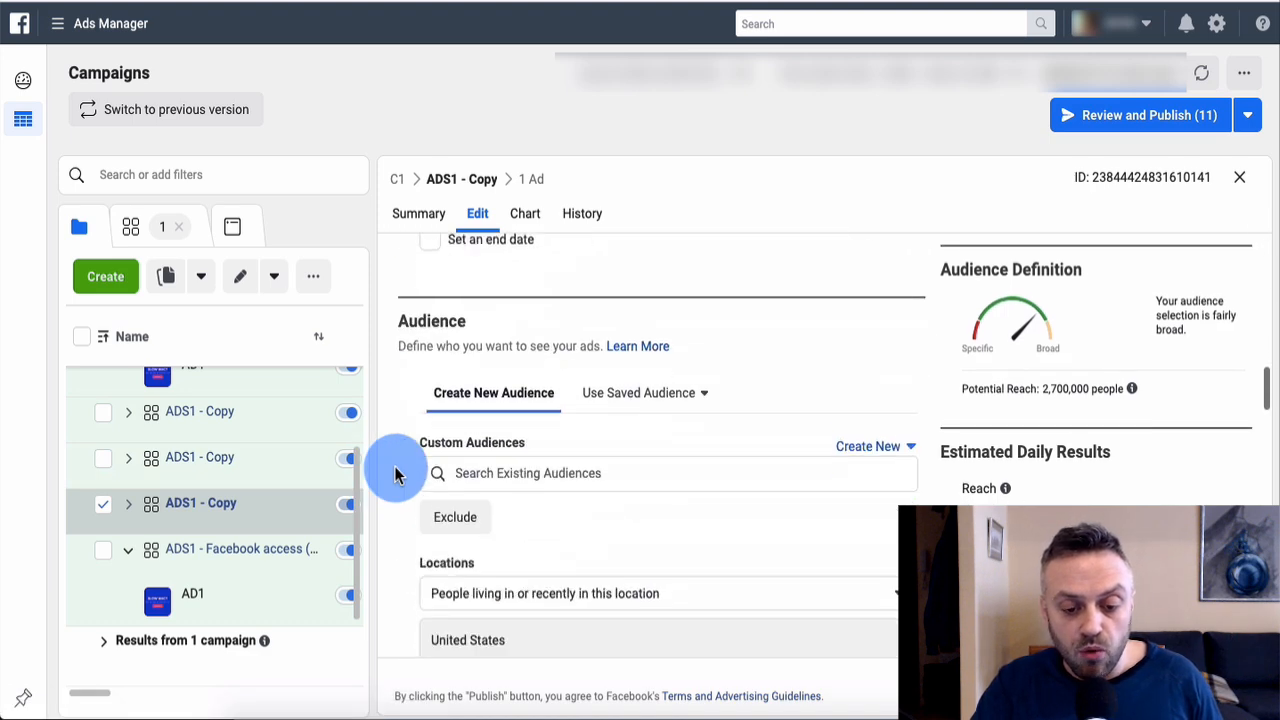
{"action": "scroll", "coordinate": [395, 473], "scroll_direction": "down", "scroll_amount": 5}
{"action": "scroll", "coordinate": [400, 471], "scroll_direction": "up", "scroll_amount": 1}
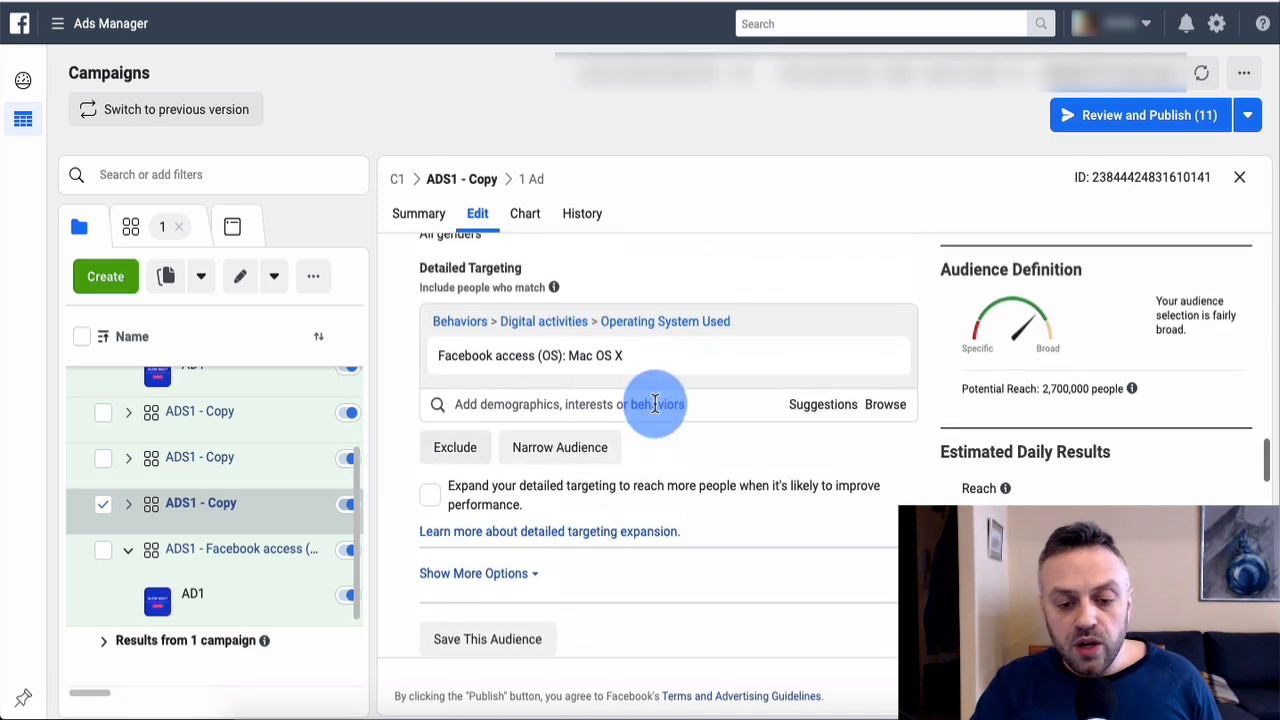
{"action": "mouse_move", "coordinate": [665, 360]}
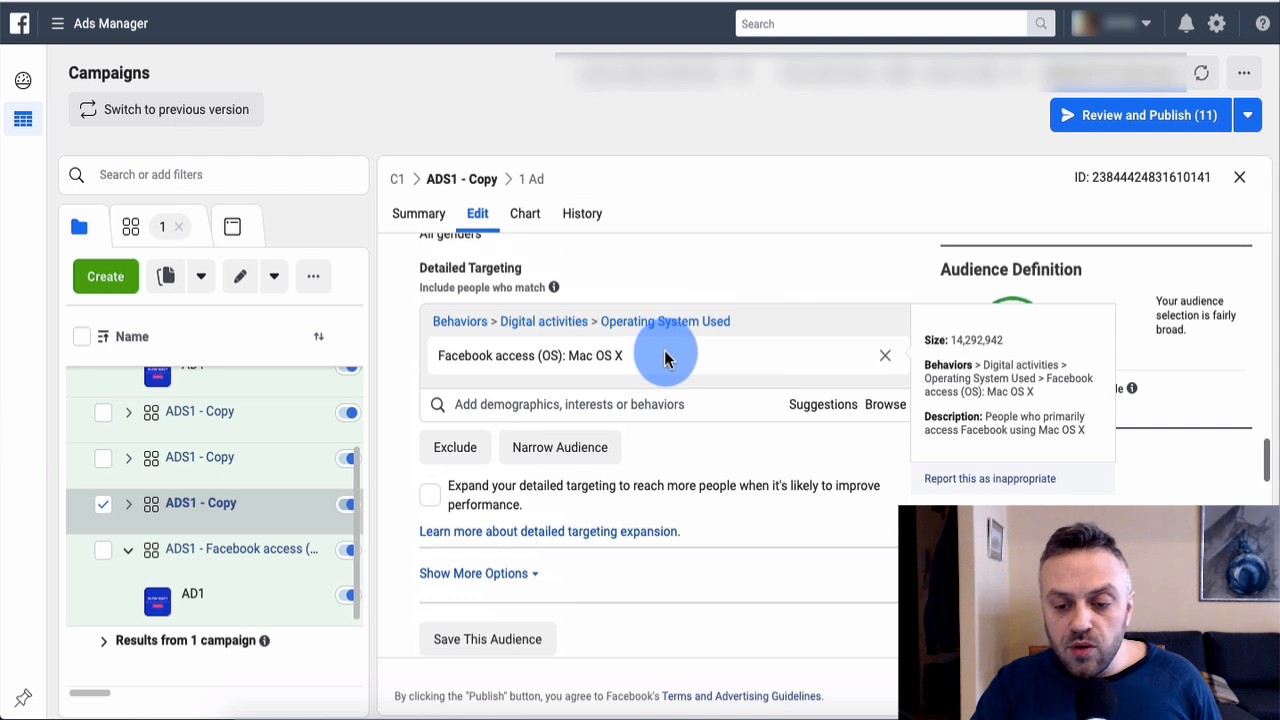
{"action": "left_click", "coordinate": [818, 410]}
{"action": "mouse_move", "coordinate": [638, 453]}
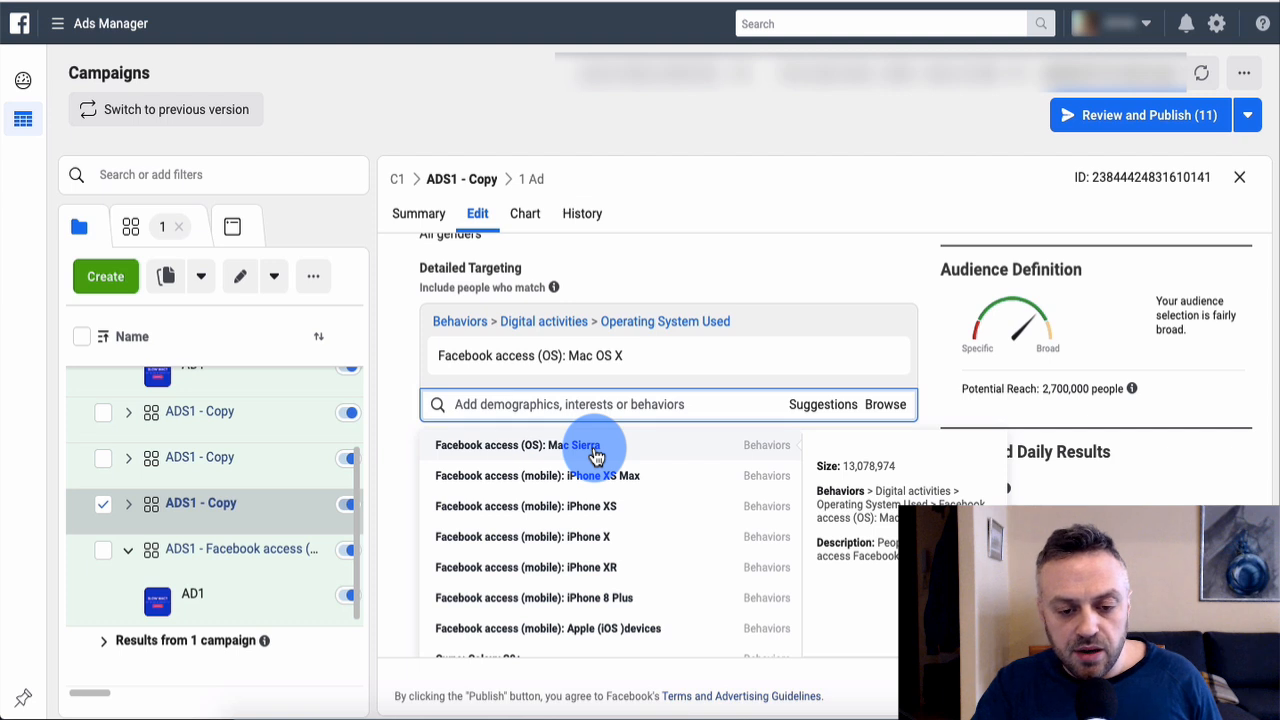
{"action": "mouse_move", "coordinate": [742, 367]}
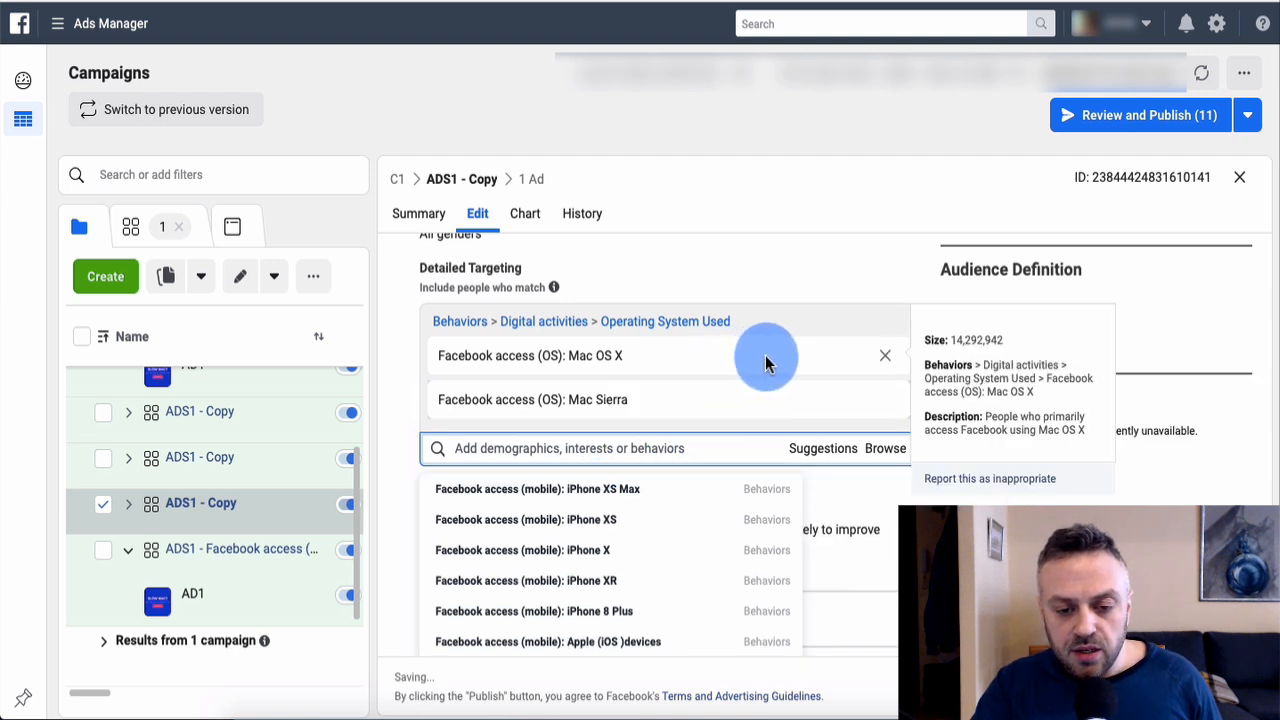
{"action": "left_click", "coordinate": [886, 360]}
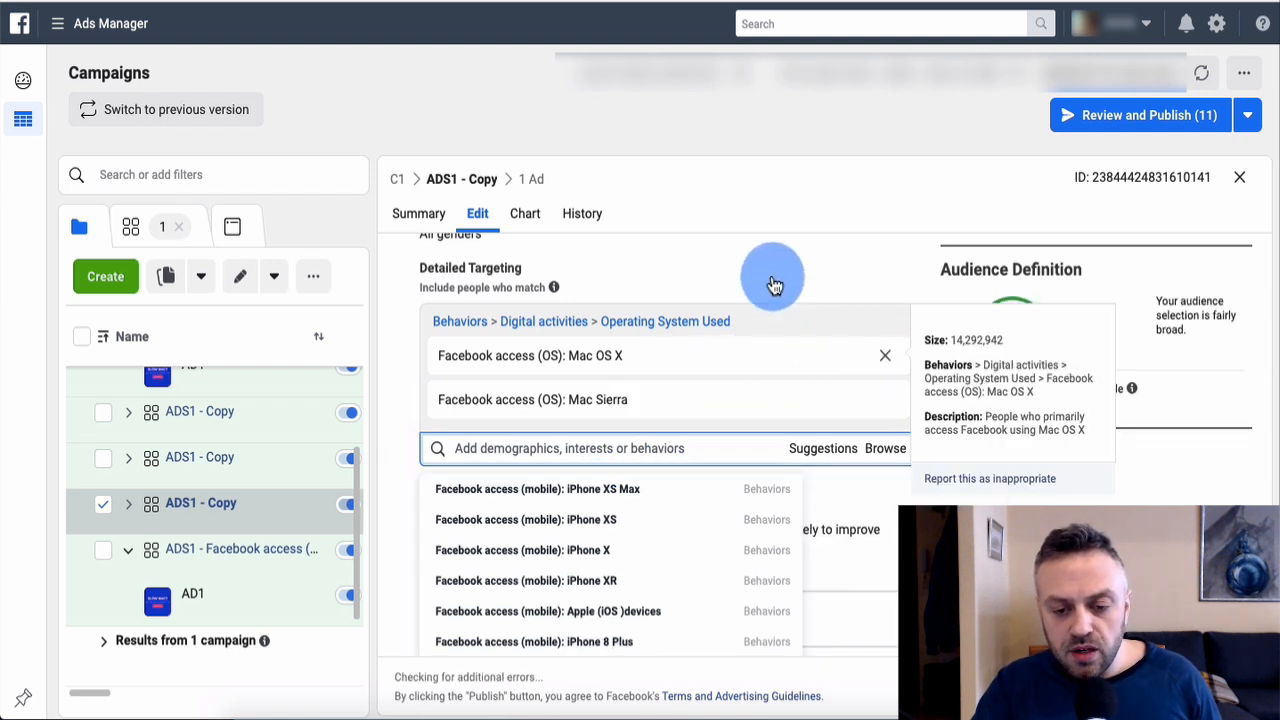
{"action": "left_click", "coordinate": [390, 370]}
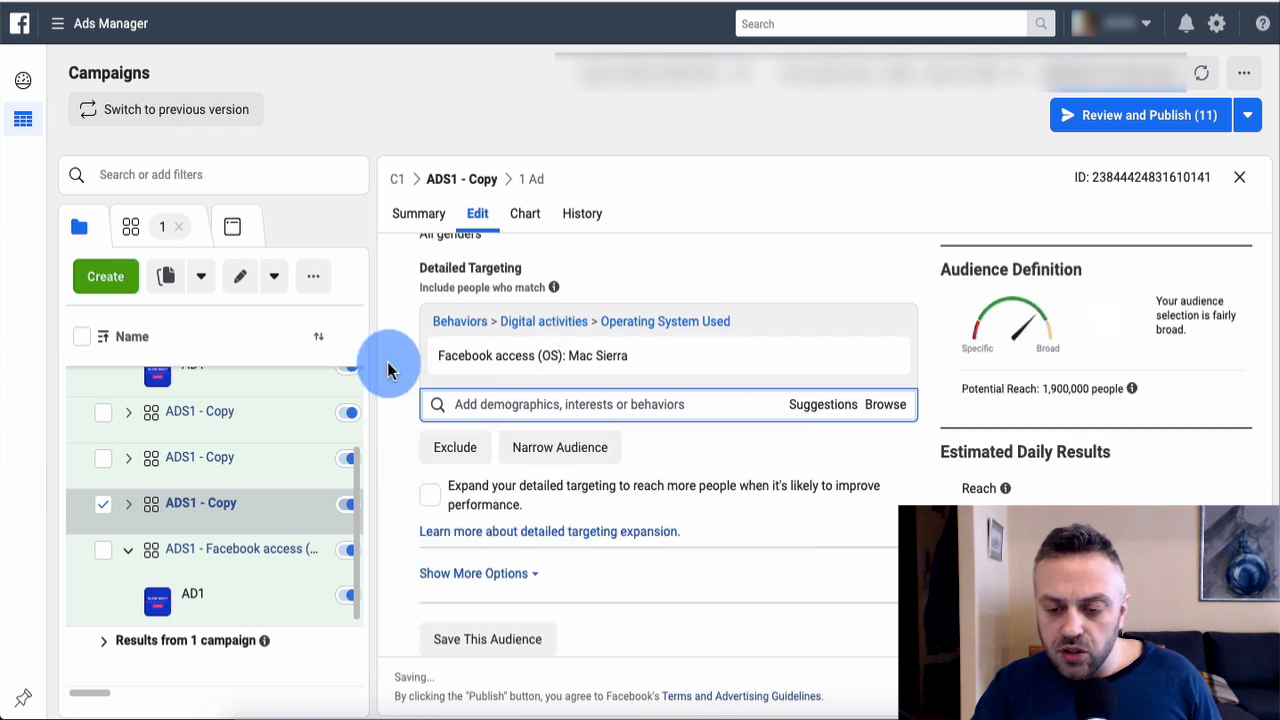
Step: Copy the targeting entry's text and rename this ad set copy as "ADS1 - Facebook access (OS): Mac Sierra"
{"action": "mouse_move", "coordinate": [706, 366]}
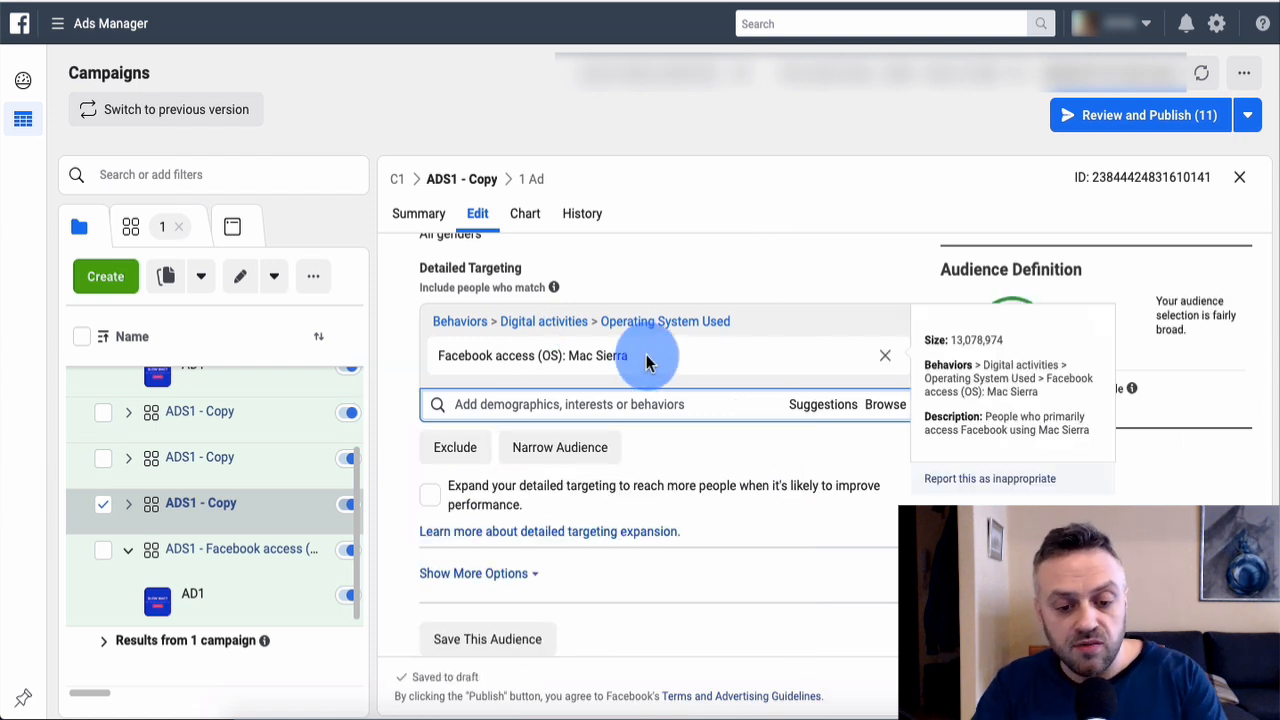
{"action": "left_click_drag", "start_coordinate": [646, 360], "coordinate": [443, 357]}
{"action": "scroll", "coordinate": [414, 374], "scroll_direction": "up", "scroll_amount": 10}
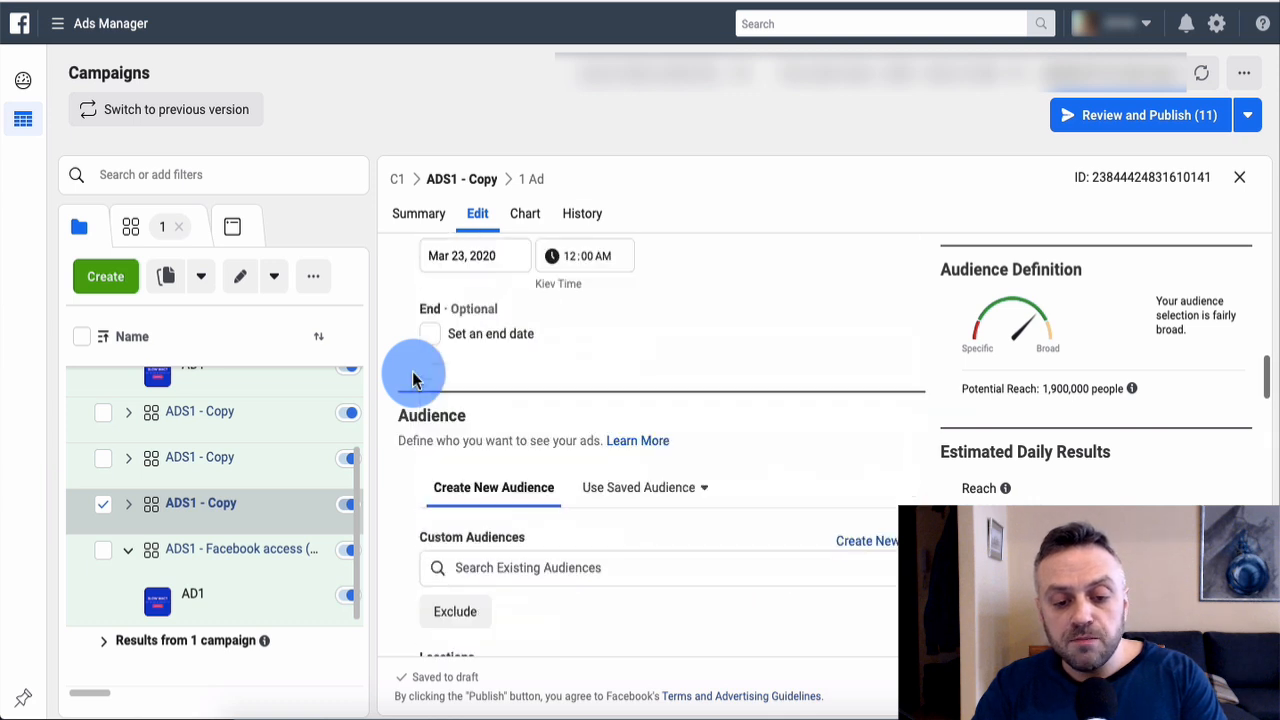
{"action": "left_click", "coordinate": [534, 289]}
{"action": "key", "text": "BackSpace"}
{"action": "key", "text": "BackSpace"}
{"action": "key", "text": "BackSpace"}
{"action": "key", "text": "BackSpace"}
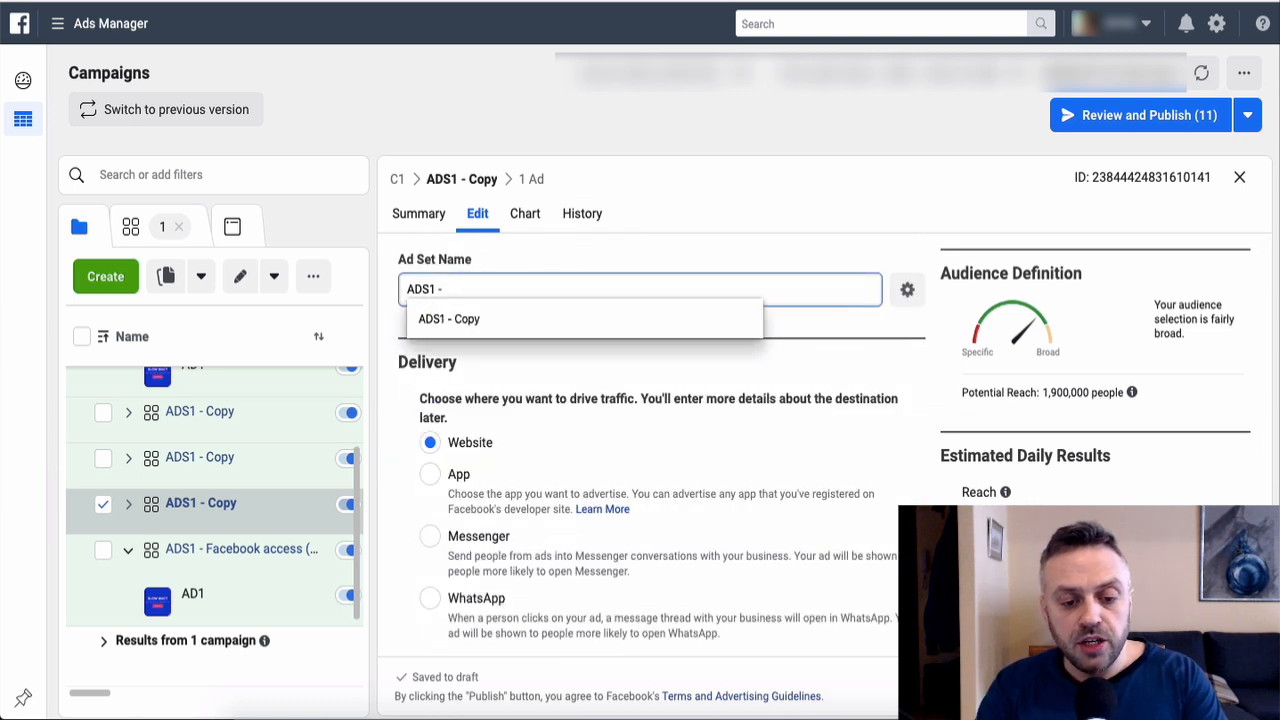
{"action": "key", "text": "ctrl+v"}
{"action": "left_click", "coordinate": [609, 253]}
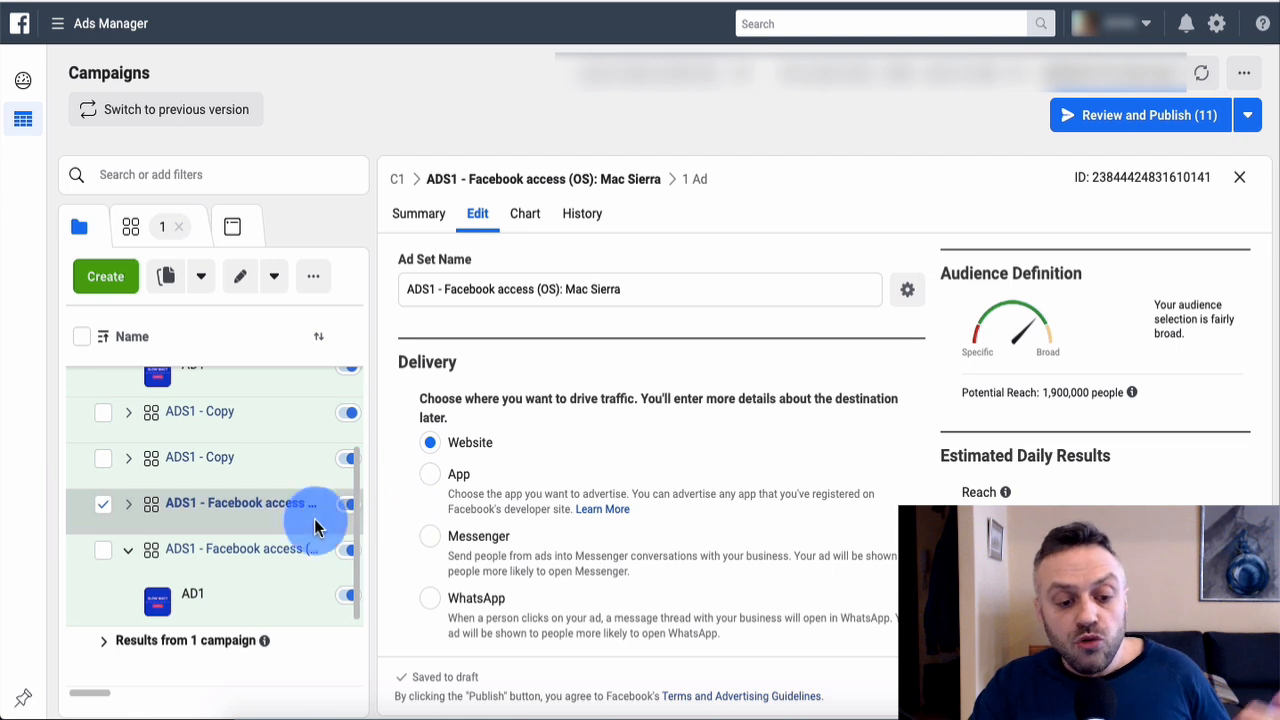
Step: Review the remaining ad set copies and the detailed targeting, and switch to MaxBounty to examine the CleanMyMac campaign details
{"action": "left_click", "coordinate": [240, 433]}
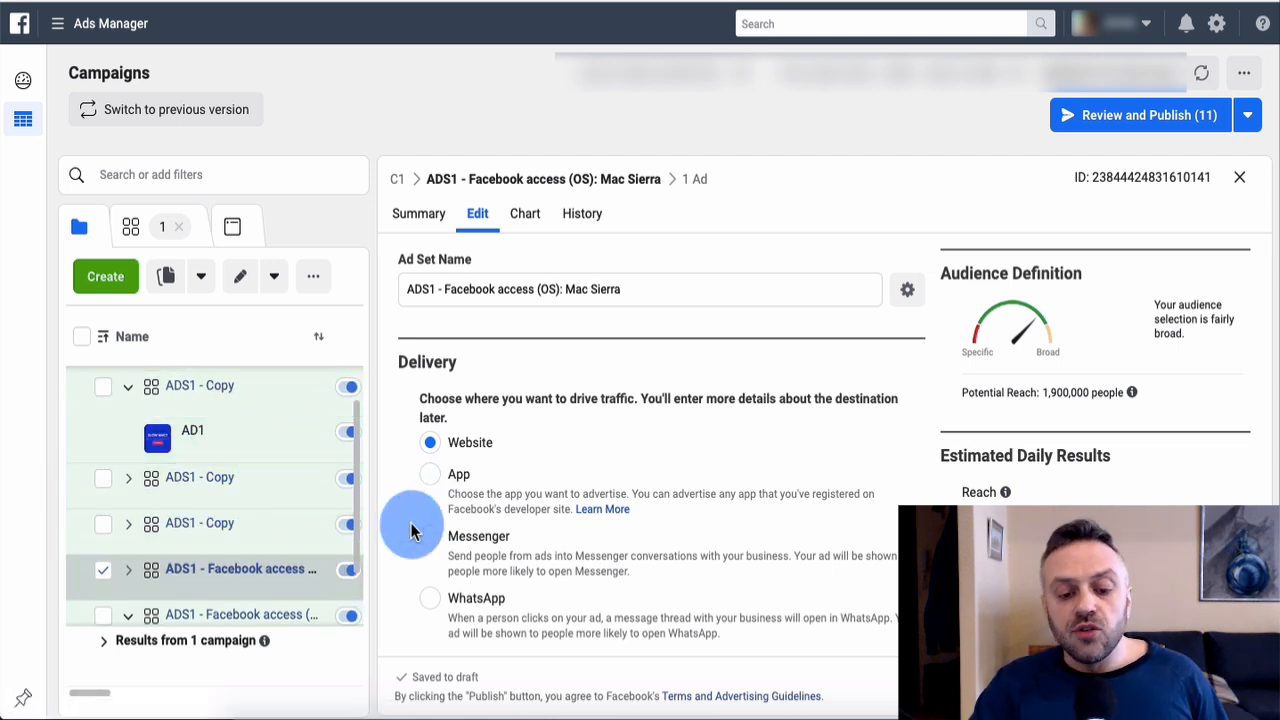
{"action": "scroll", "coordinate": [414, 525], "scroll_direction": "down", "scroll_amount": 15}
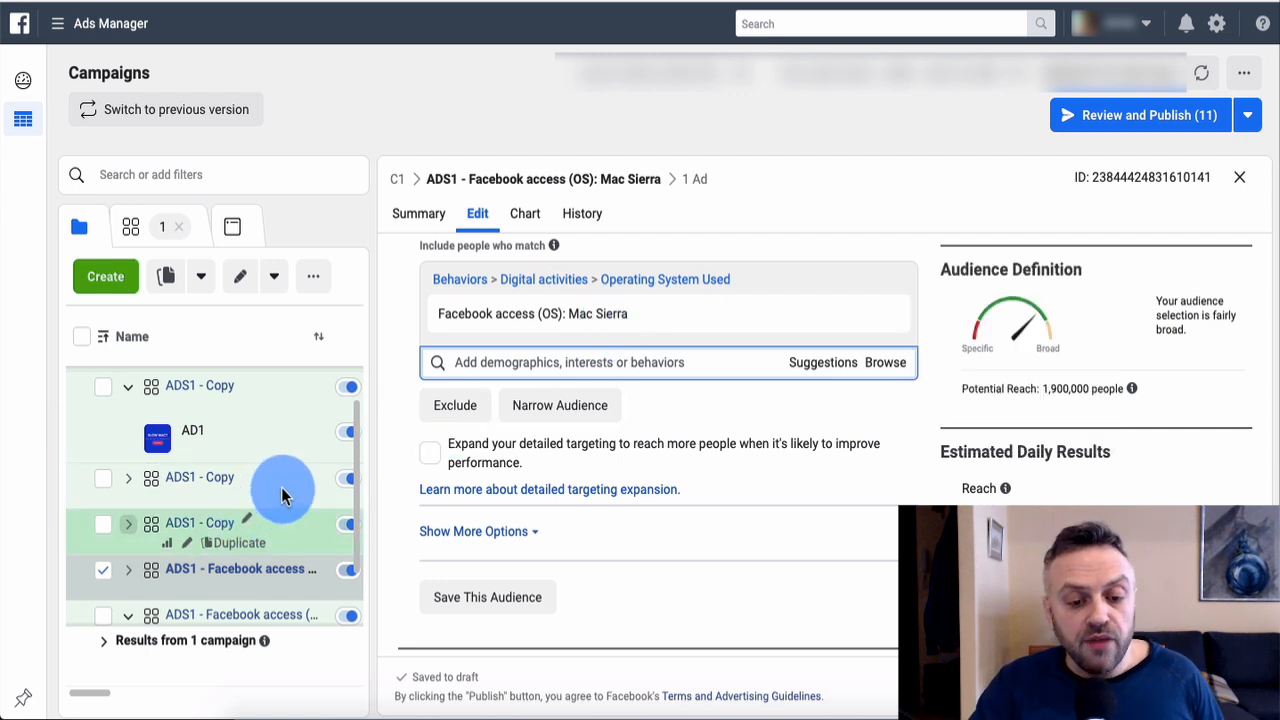
{"action": "scroll", "coordinate": [286, 490], "scroll_direction": "down", "scroll_amount": 1}
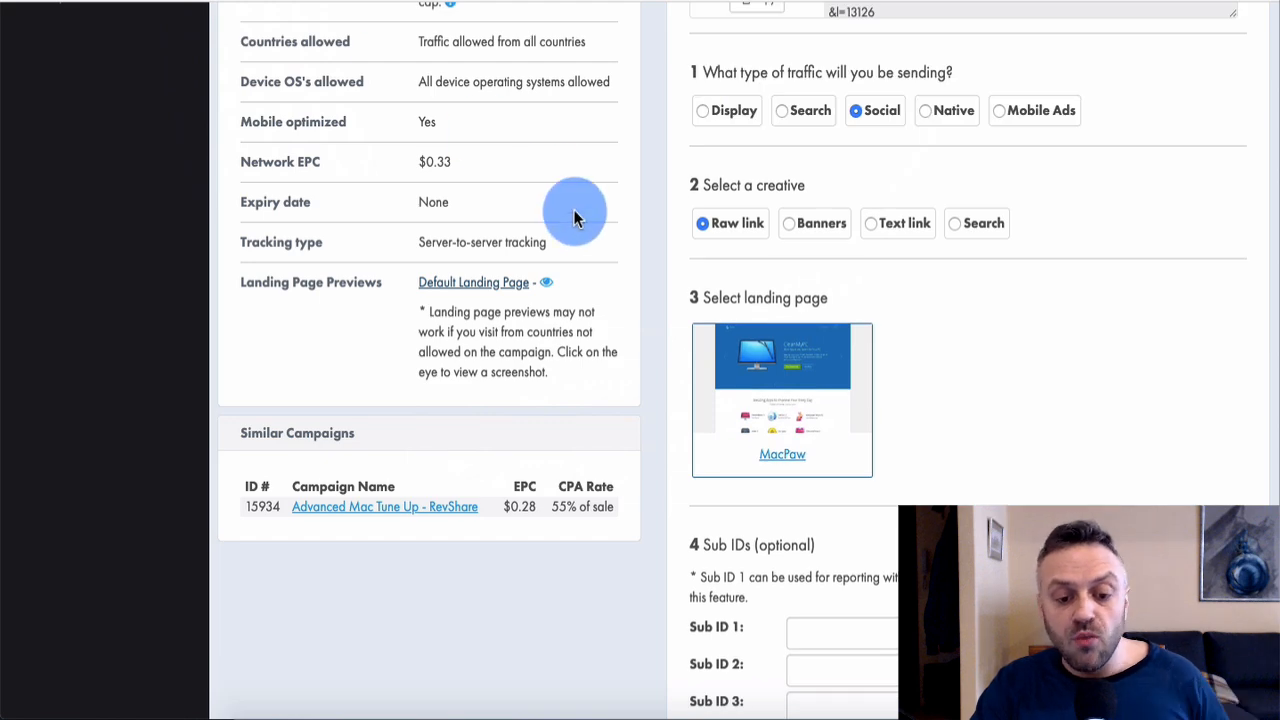
{"action": "scroll", "coordinate": [575, 215], "scroll_direction": "up", "scroll_amount": 8}
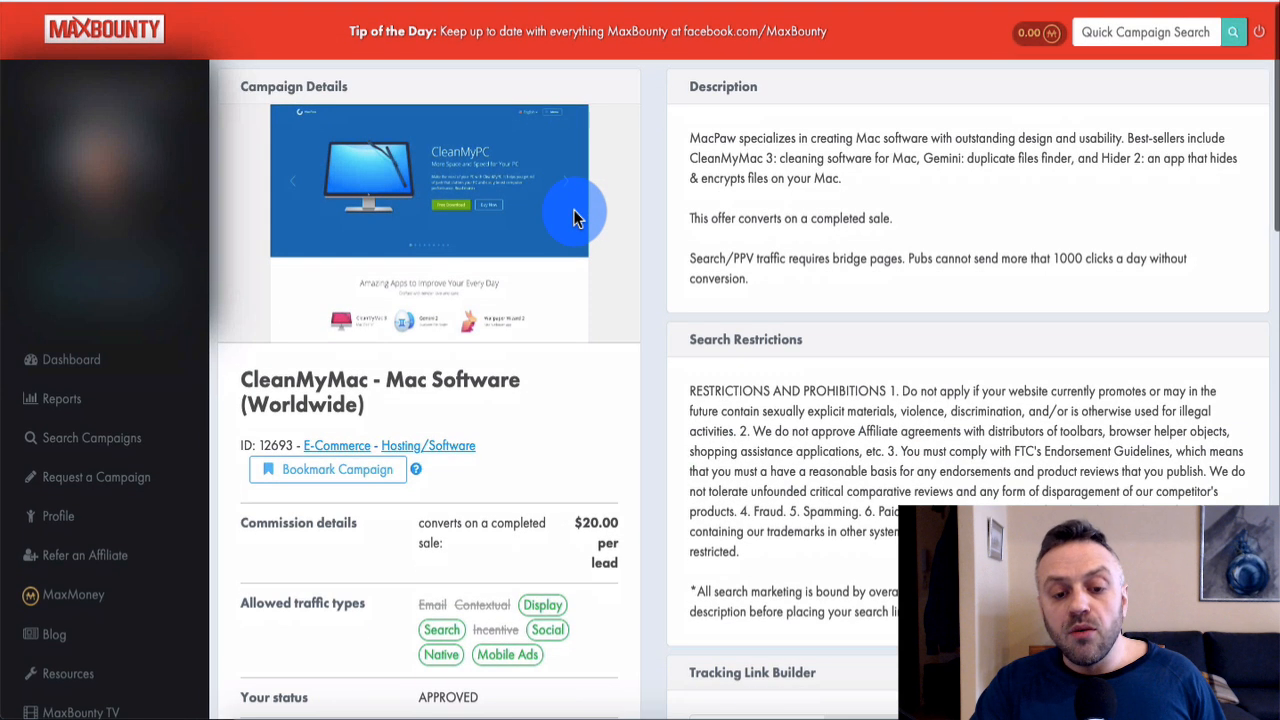